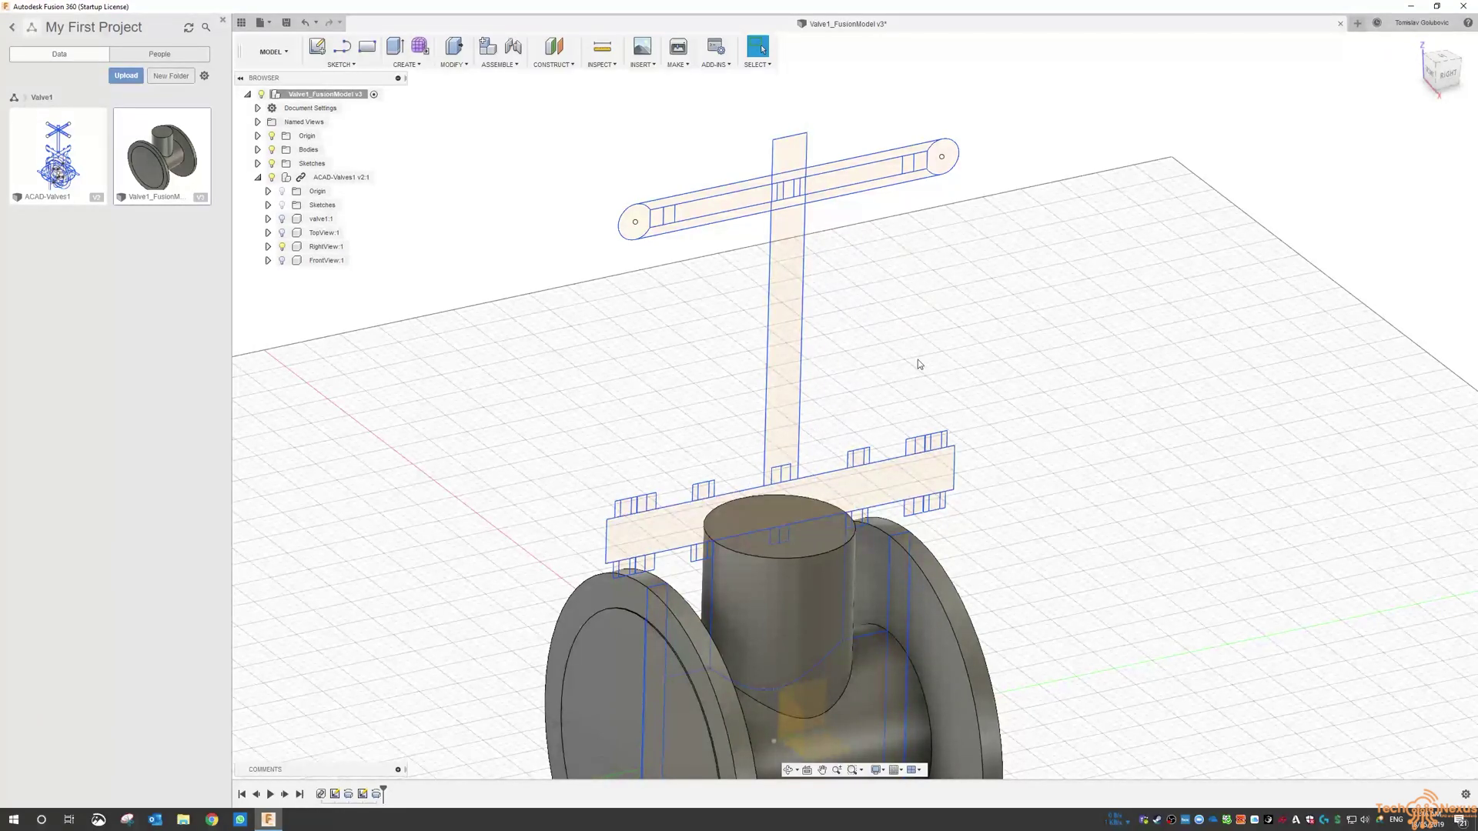
- Start a new sketch on the vertical origin plane that faces the right view of the valve
{"action": "left_click", "coordinate": [1447, 74]}
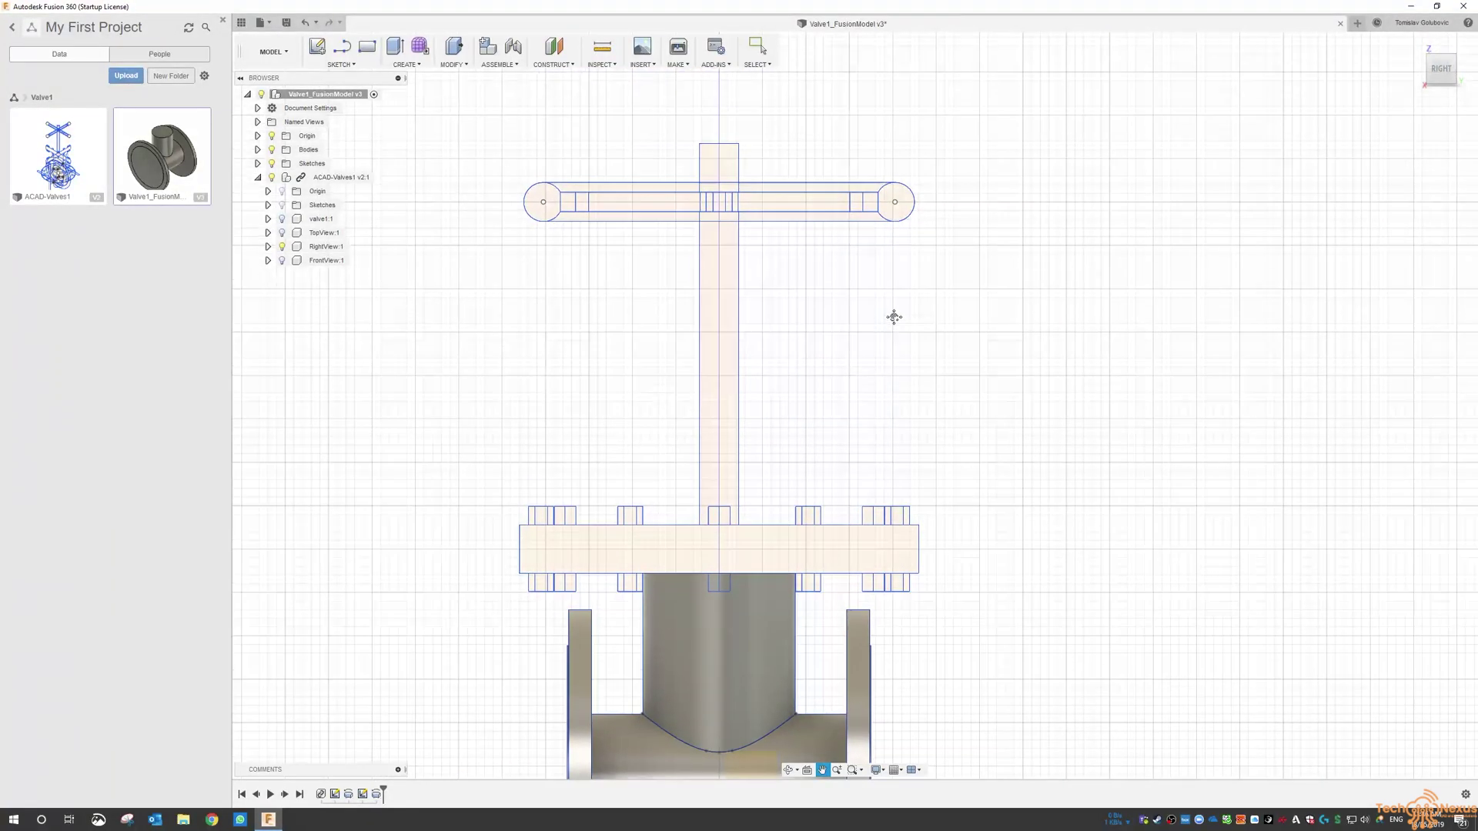
{"action": "middle_click_drag", "start_coordinate": [894, 317], "coordinate": [899, 335]}
{"action": "left_click", "coordinate": [342, 65]}
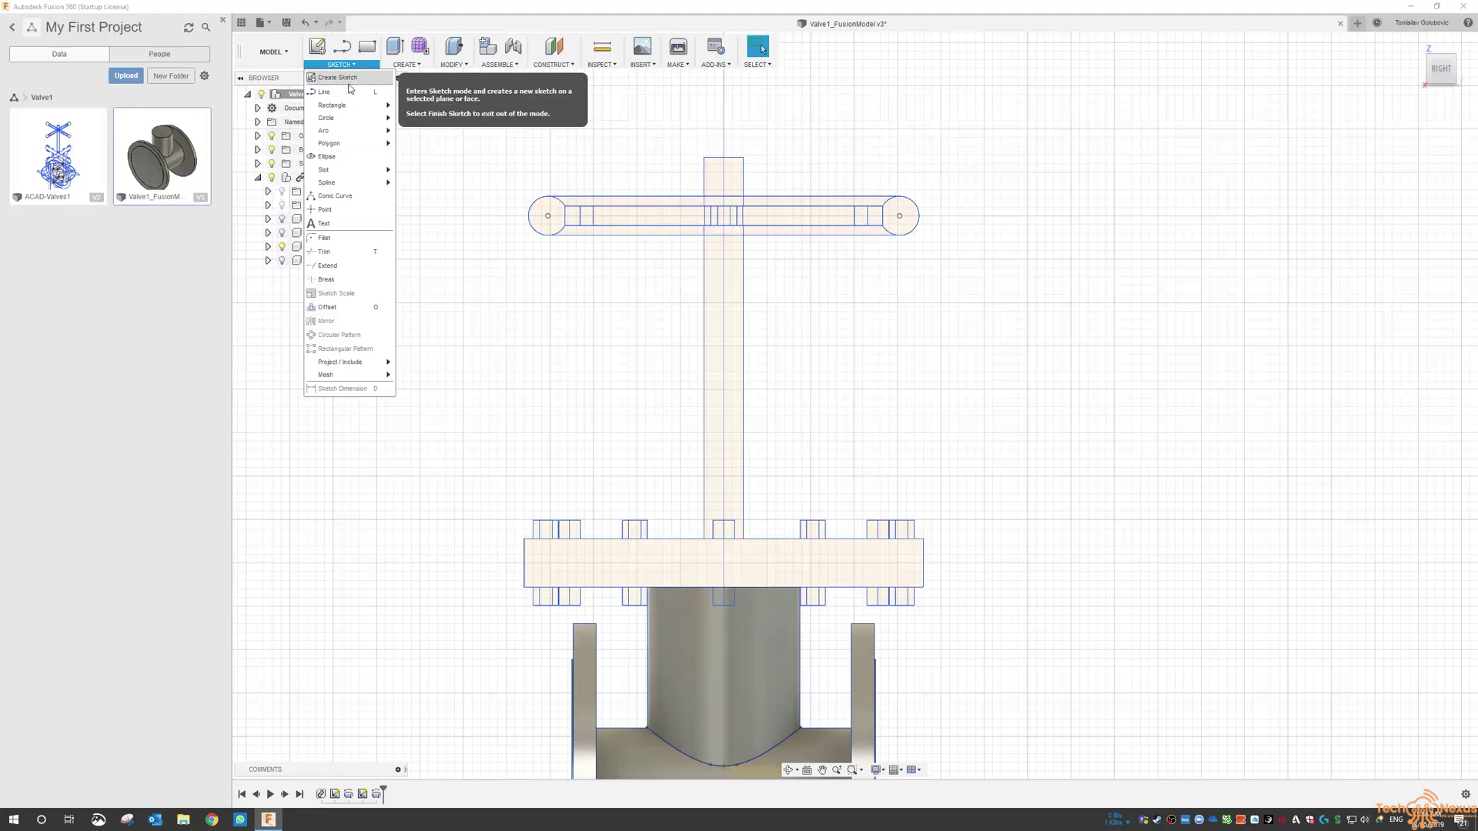
{"action": "left_click", "coordinate": [347, 80]}
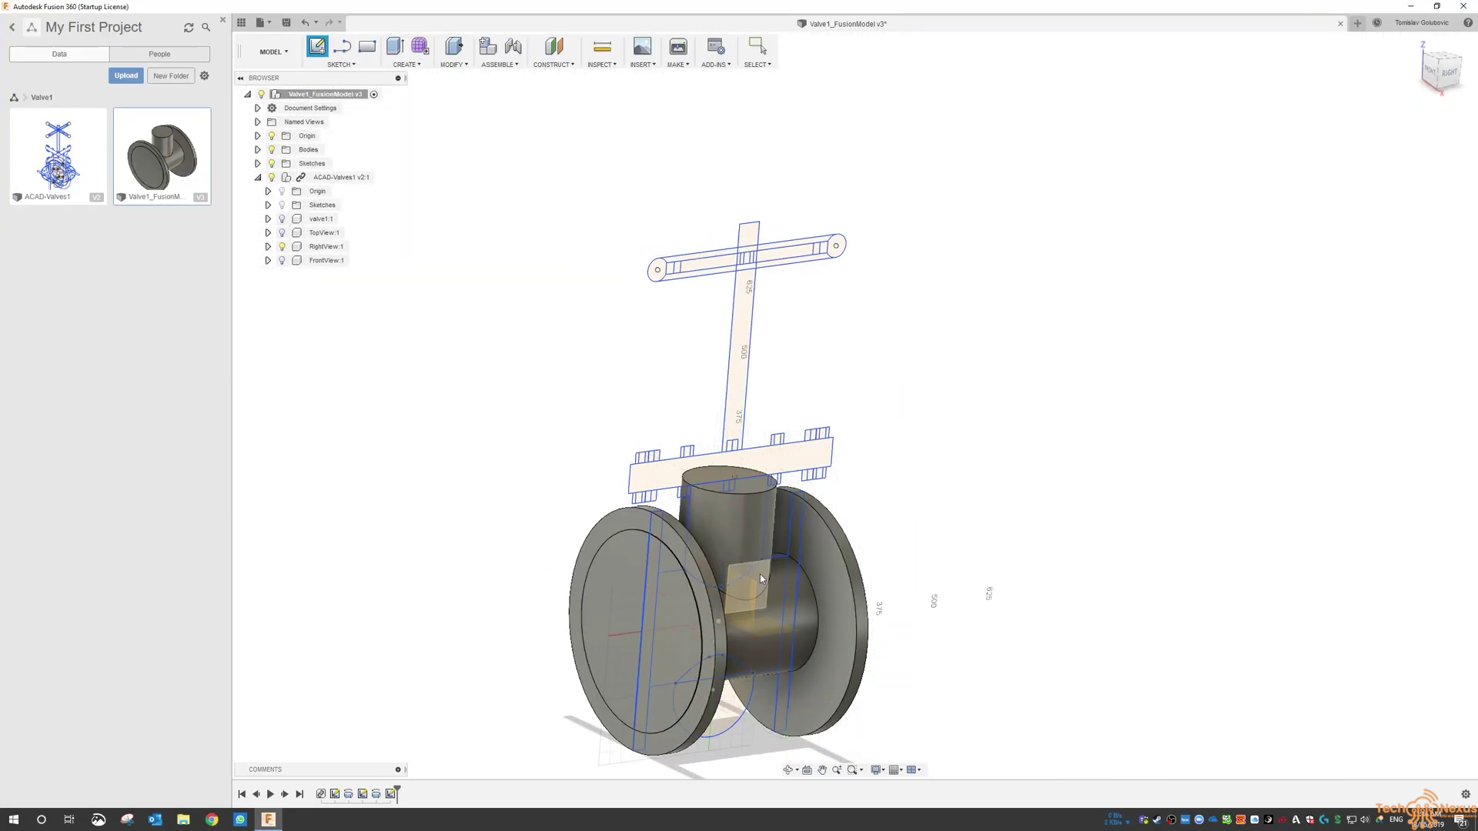
{"action": "left_click", "coordinate": [761, 576]}
- Trace half of the stem and flange outline with lines, from the stem's top corner to the midpoint of the flange's bottom edge
{"action": "scroll", "coordinate": [839, 325], "scroll_direction": "up", "scroll_amount": 4}
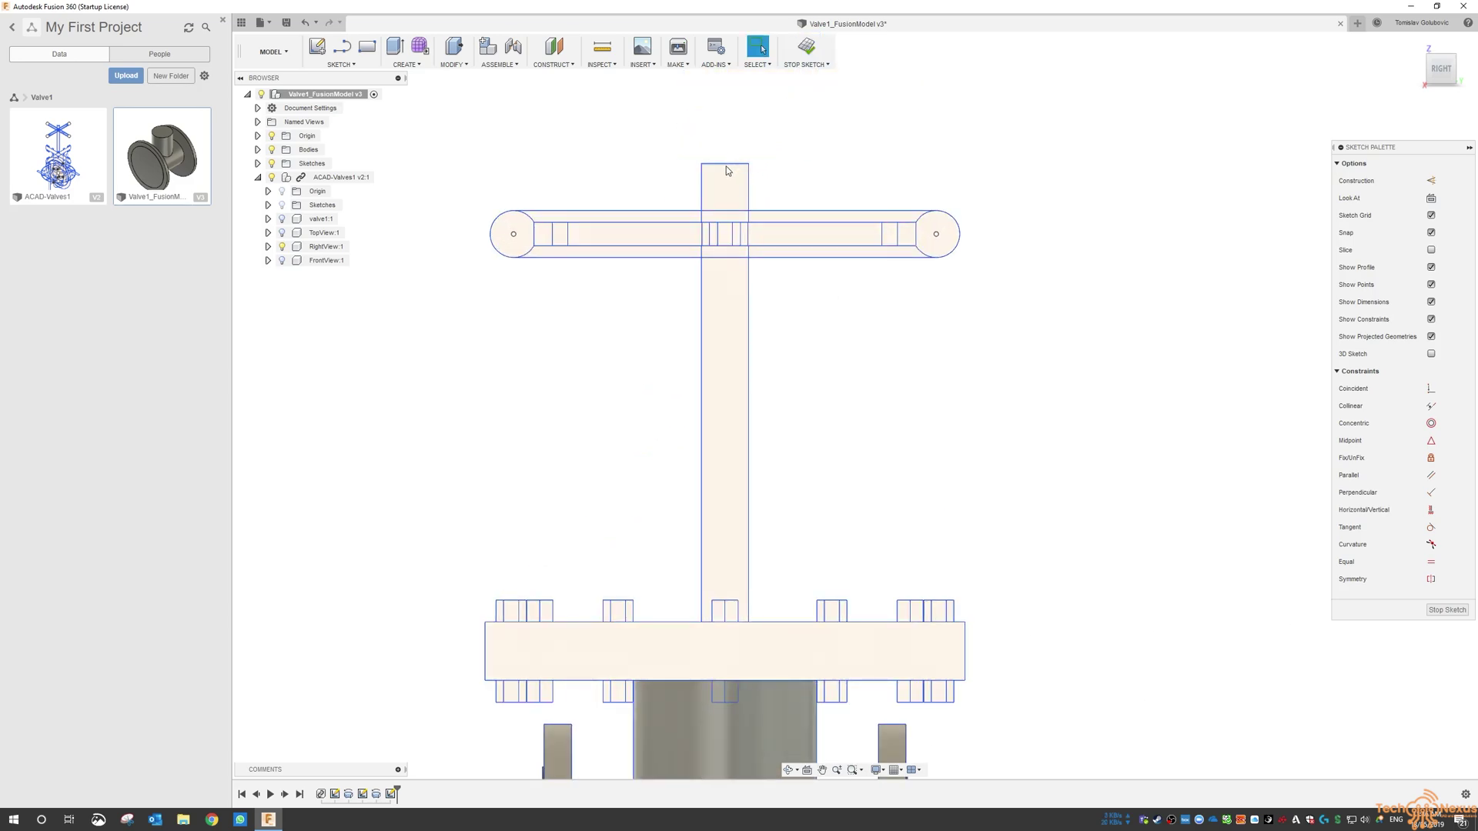
{"action": "left_click", "coordinate": [749, 165]}
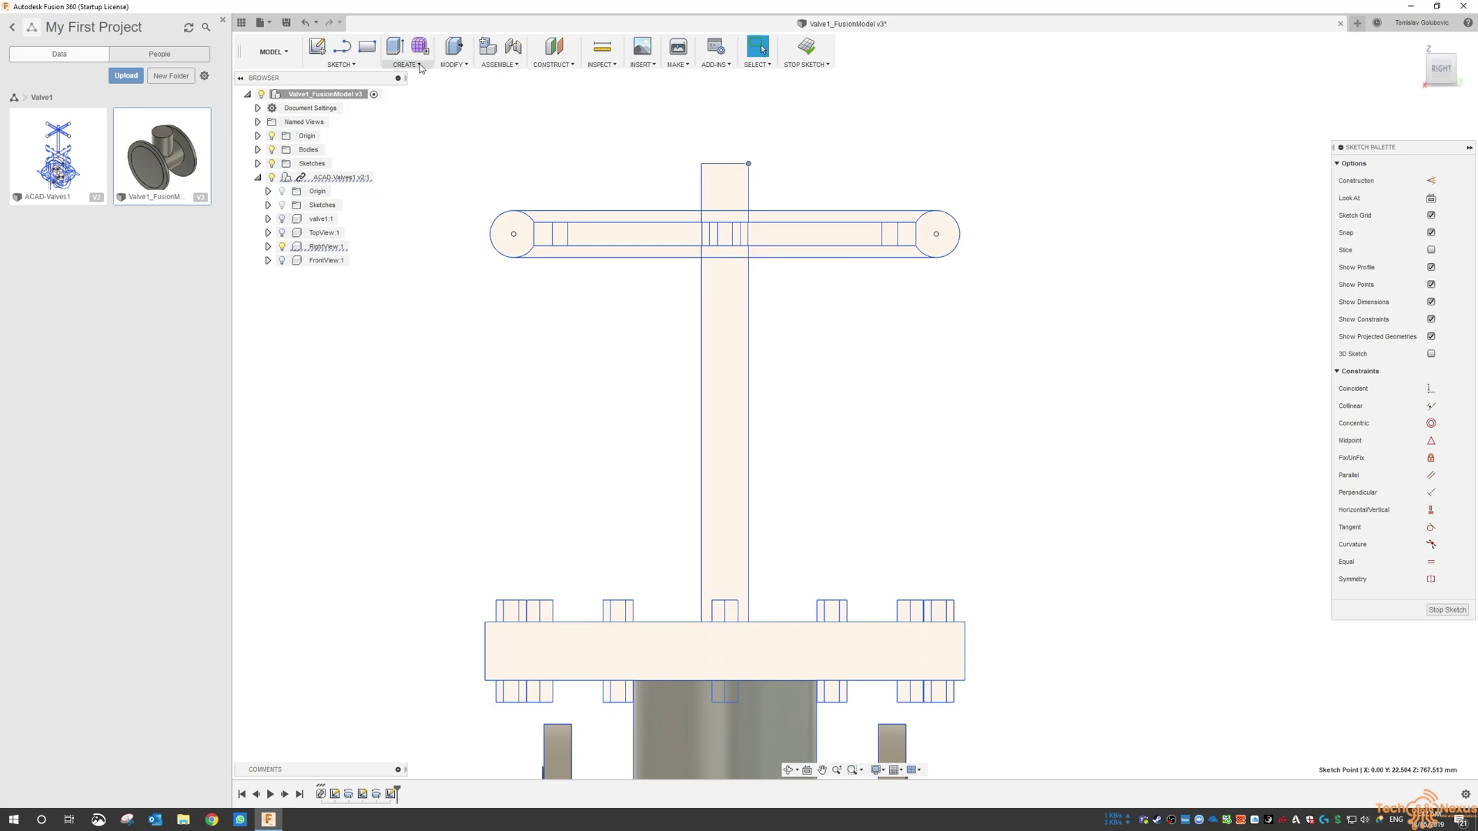
{"action": "left_click", "coordinate": [341, 65]}
{"action": "left_click", "coordinate": [330, 79]}
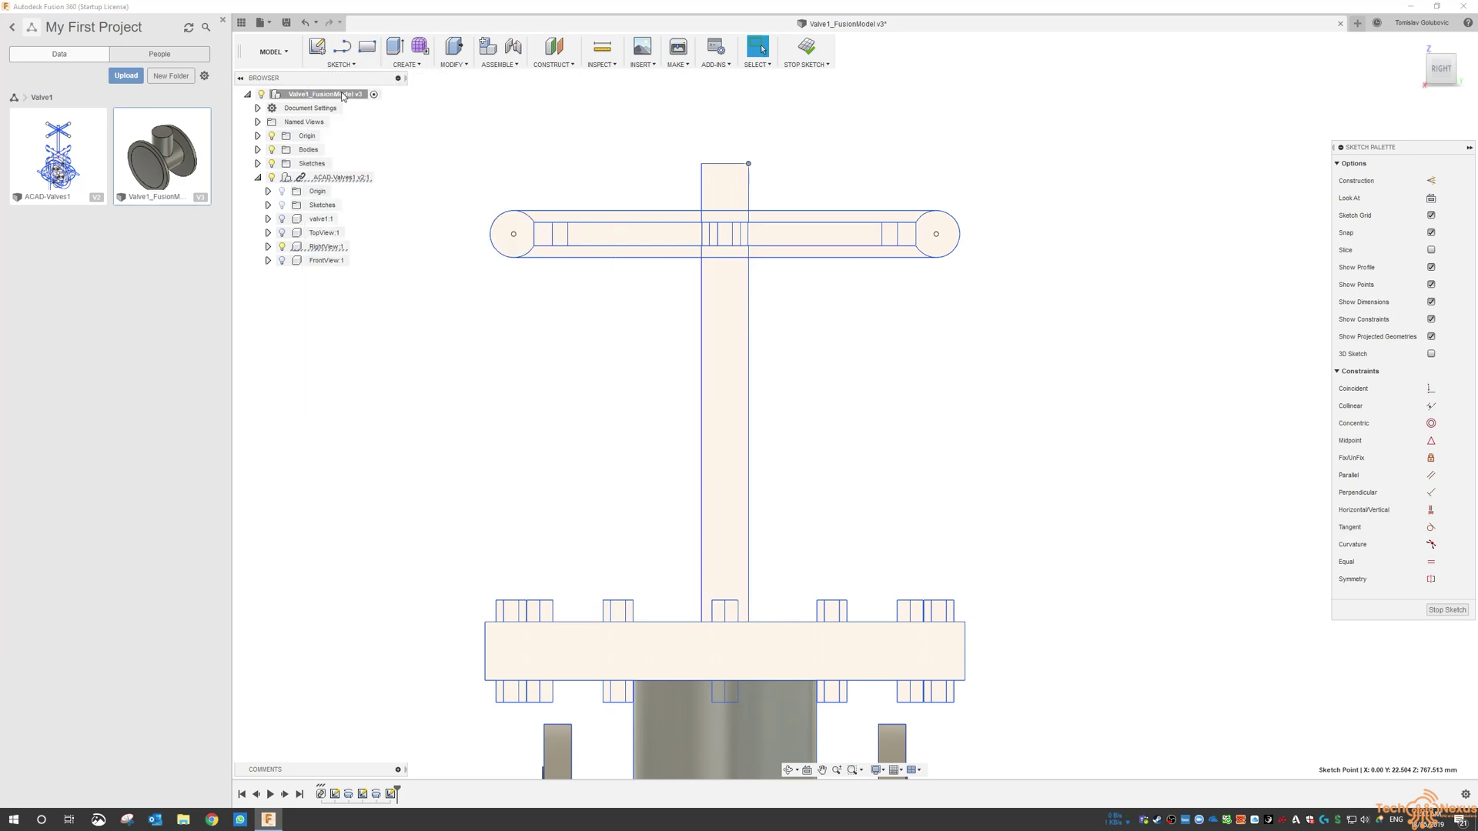
{"action": "left_click", "coordinate": [748, 164]}
{"action": "left_click", "coordinate": [749, 622]}
{"action": "left_click", "coordinate": [965, 622]}
{"action": "left_click", "coordinate": [965, 681]}
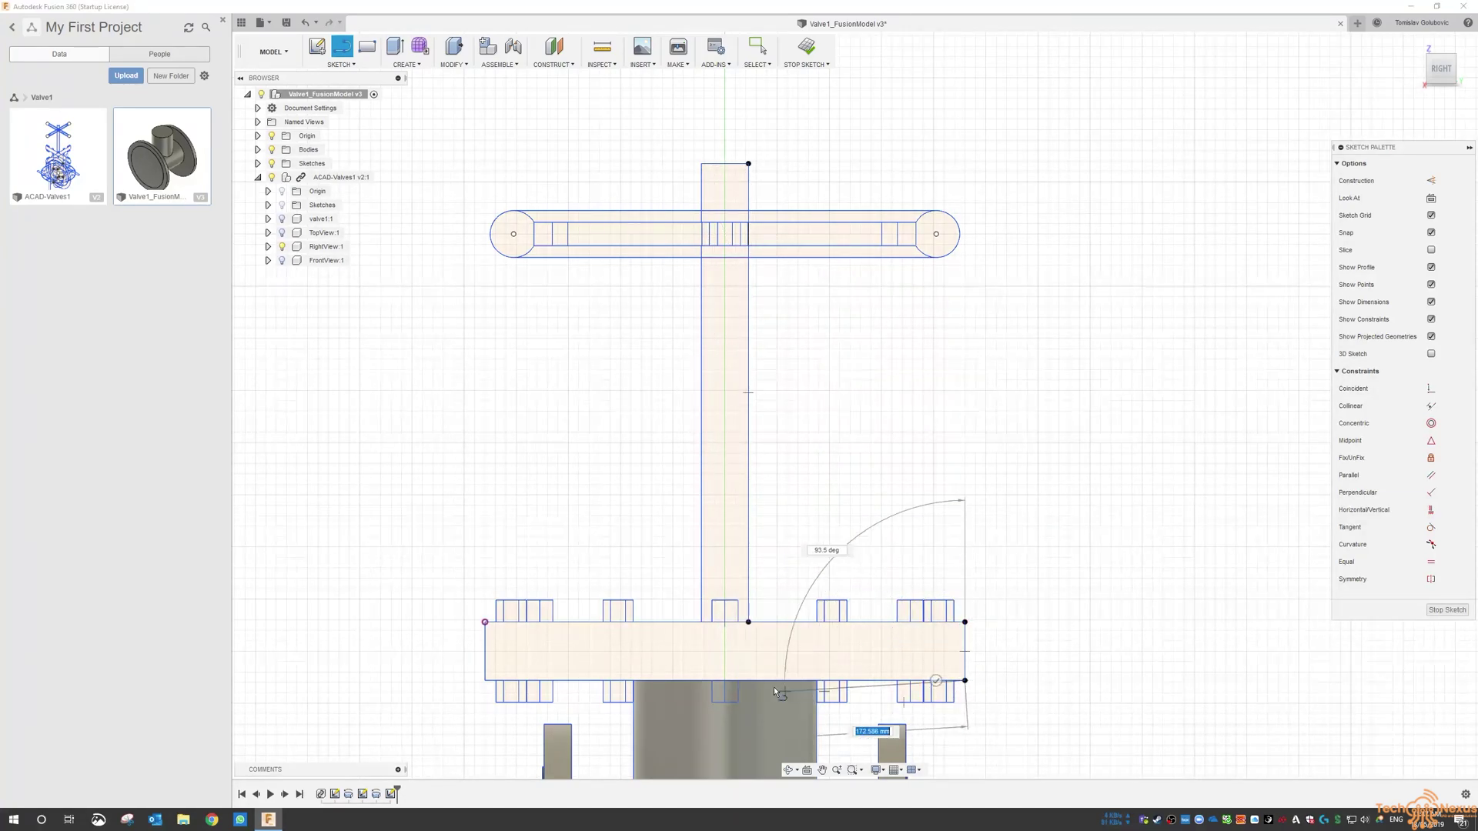
{"action": "double_click", "coordinate": [726, 680]}
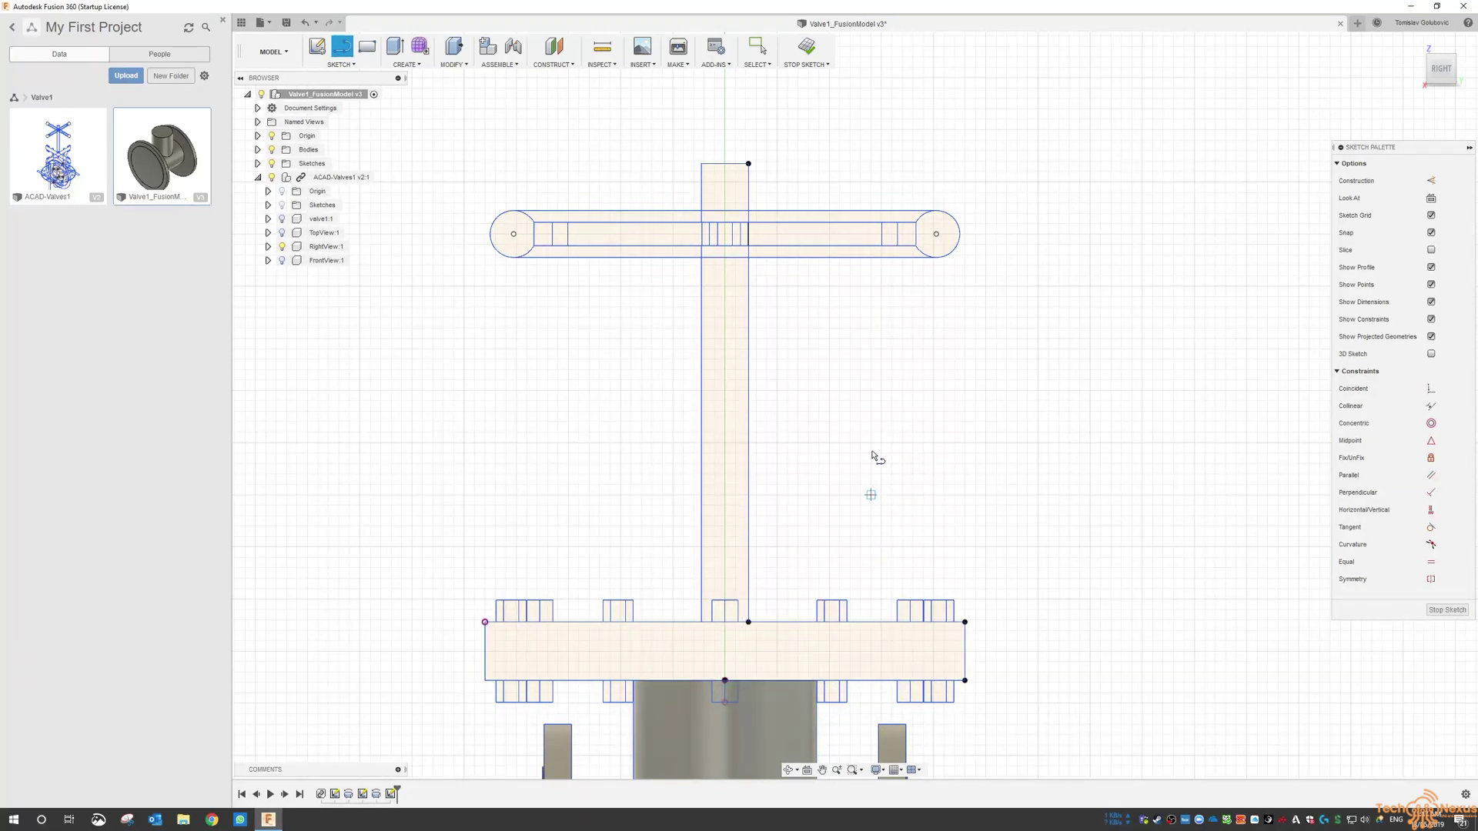
- Close the half profile with a vertical center line from the stem's top midpoint to the flange's bottom midpoint
{"action": "left_click", "coordinate": [727, 166]}
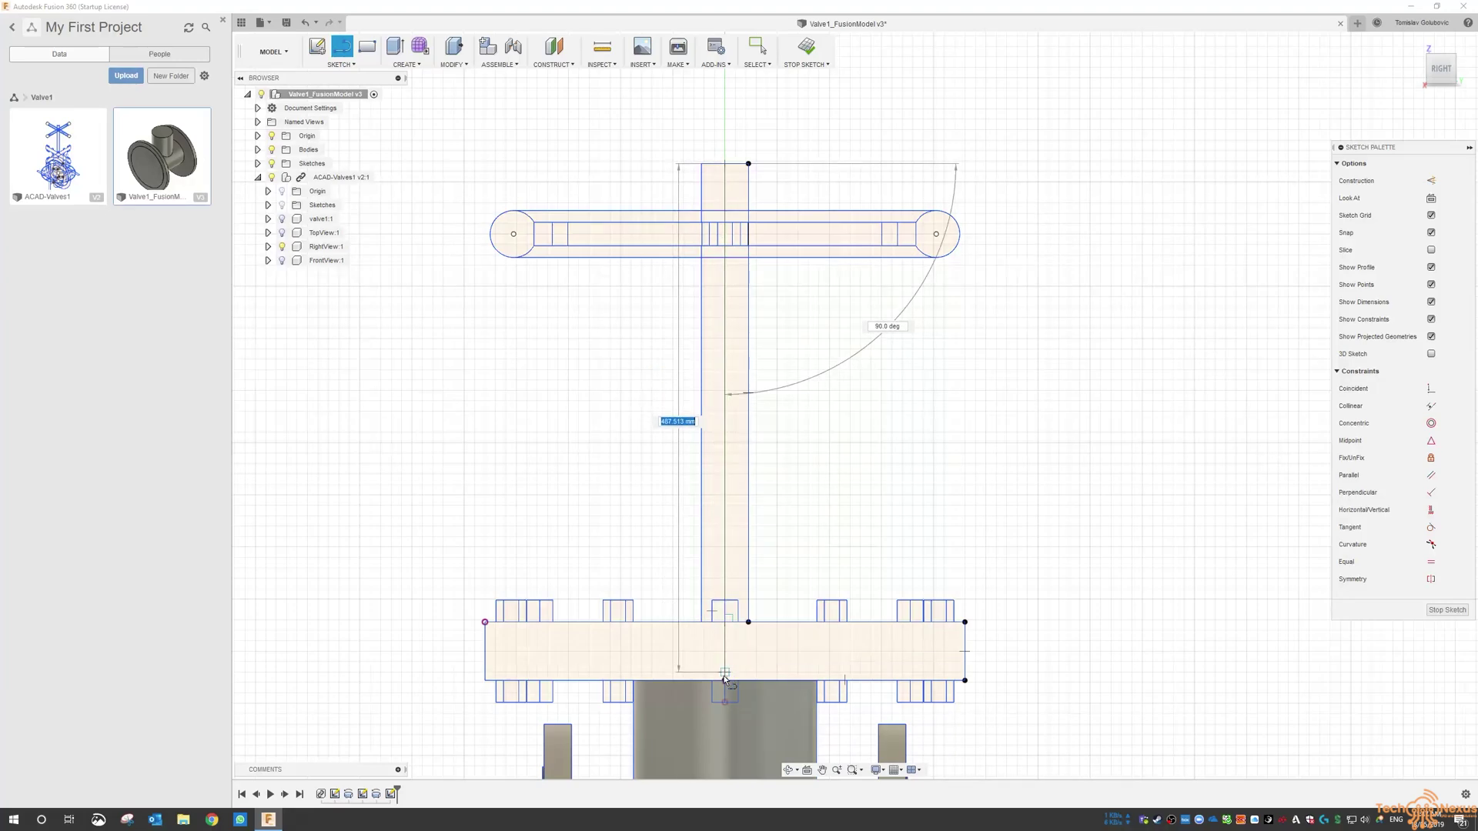
{"action": "double_click", "coordinate": [726, 679]}
{"action": "key", "text": "Escape"}
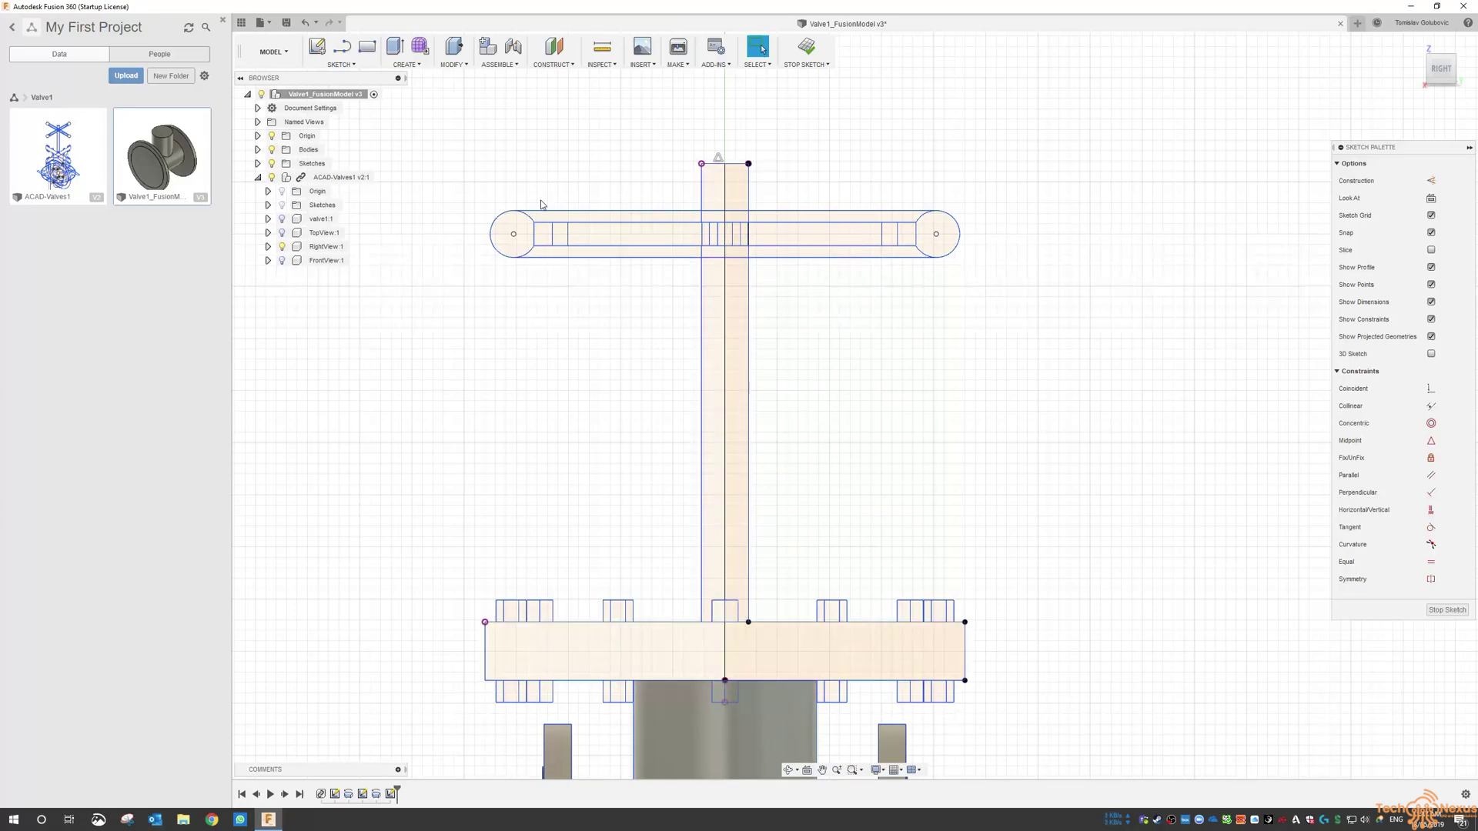
- Hide the ACAD-Valves1 reference drawing so only the new sketch and the bodies show
{"action": "left_click", "coordinate": [270, 180]}
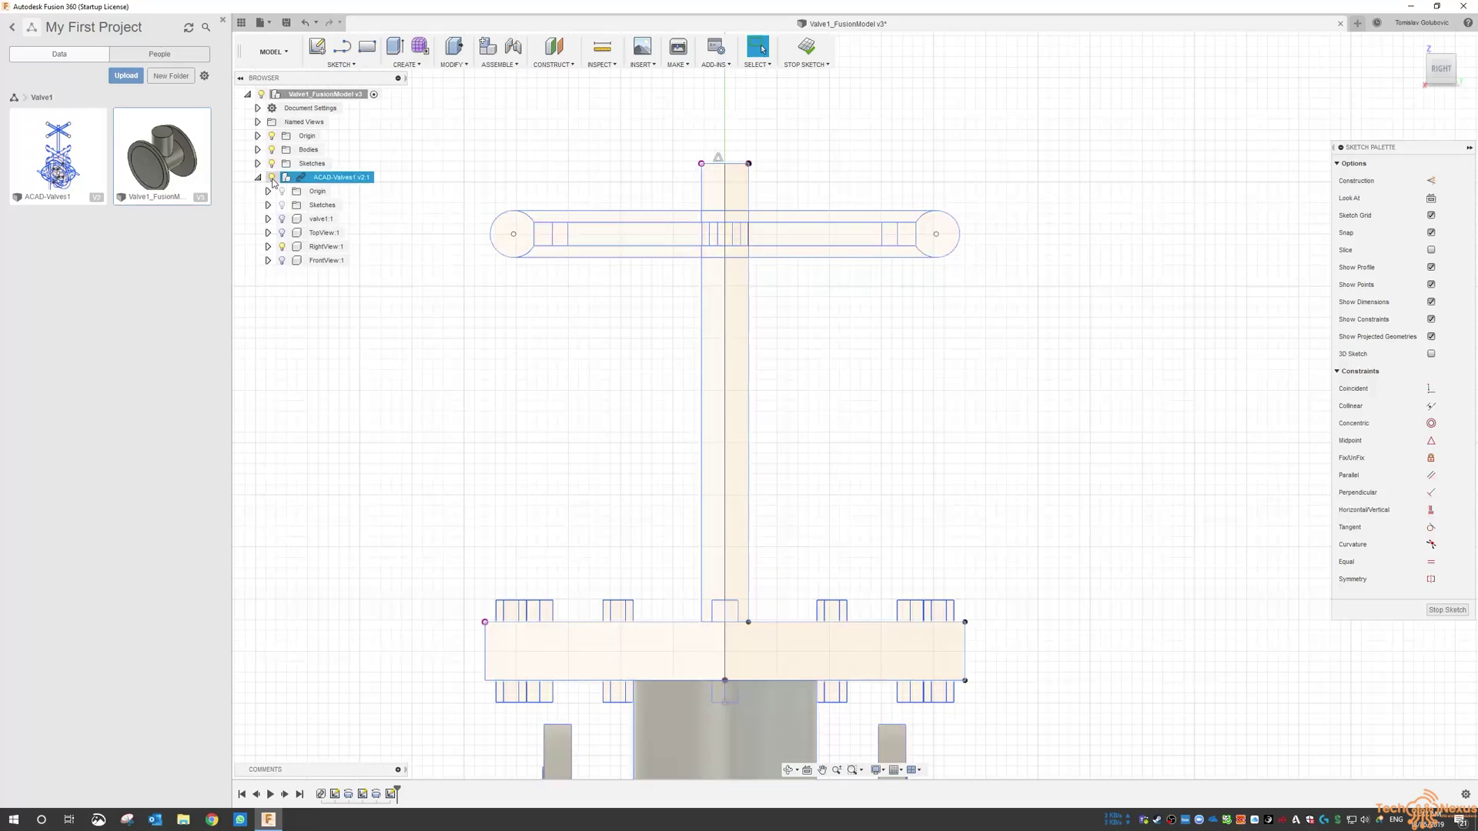
{"action": "left_click", "coordinate": [271, 172]}
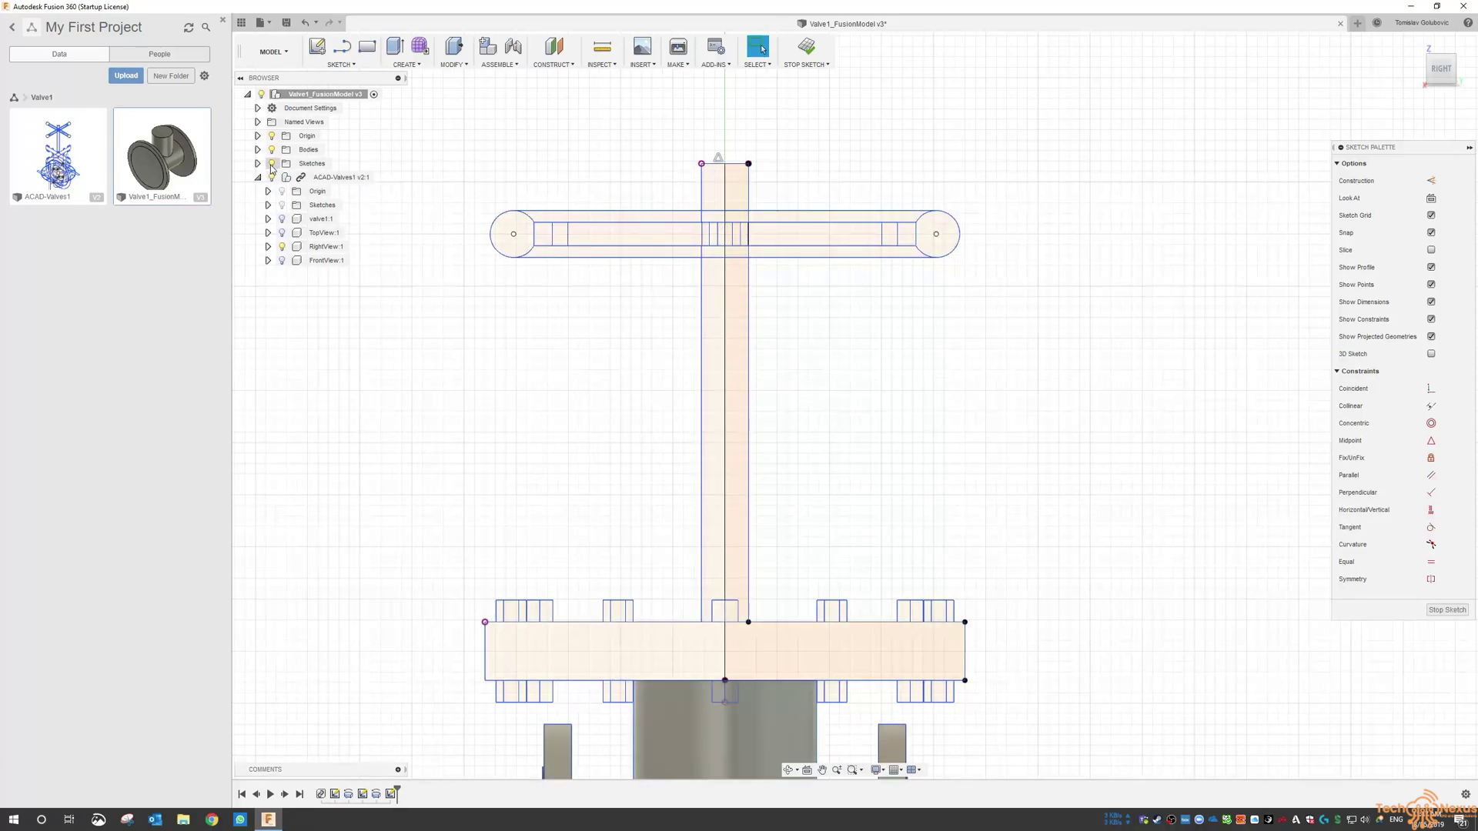
{"action": "left_click", "coordinate": [274, 179]}
{"action": "left_click", "coordinate": [272, 177]}
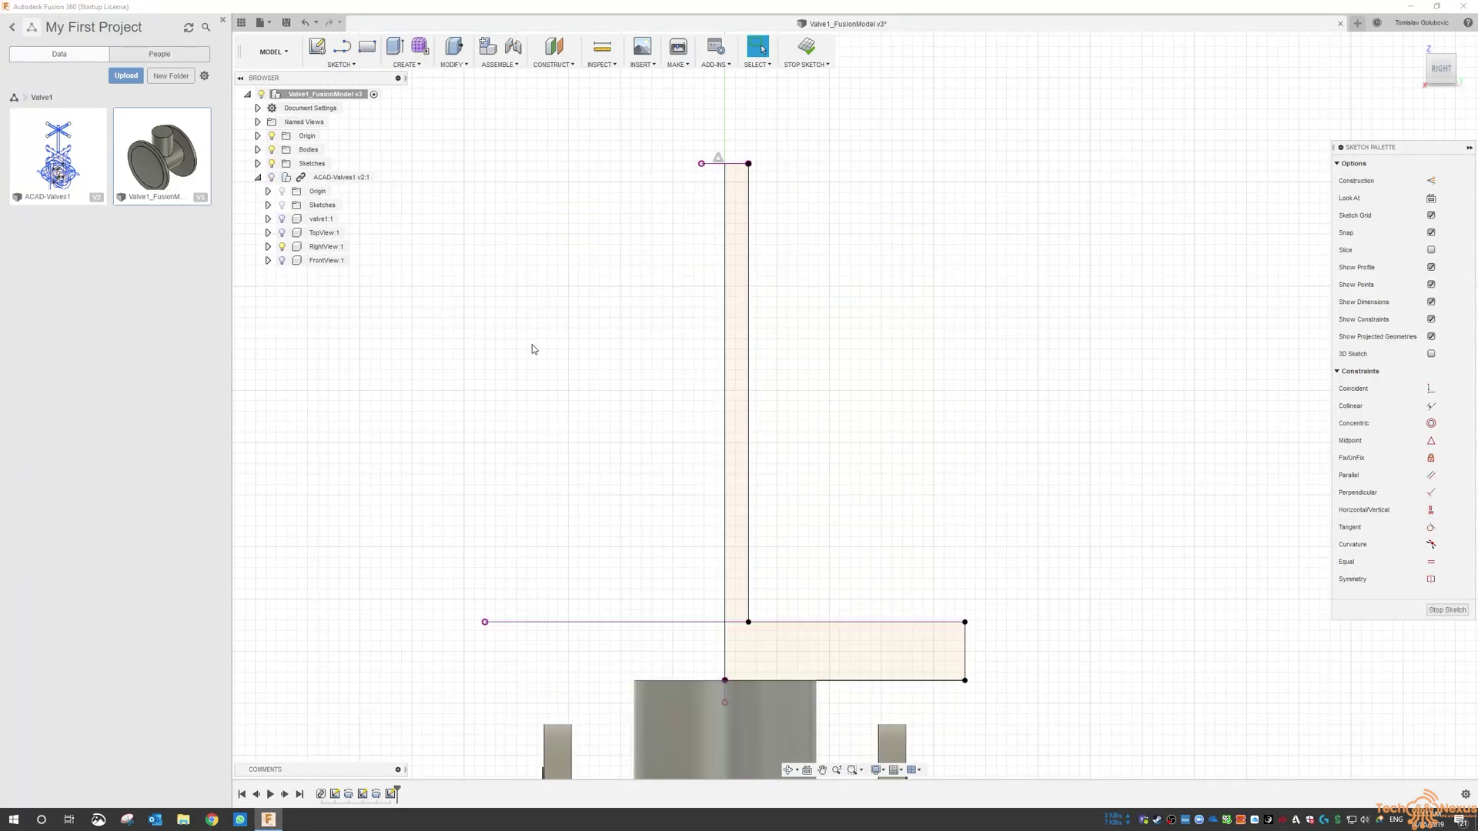
- Try to trim the projected flange top line beside the profile, and undo the change
{"action": "left_click", "coordinate": [632, 624]}
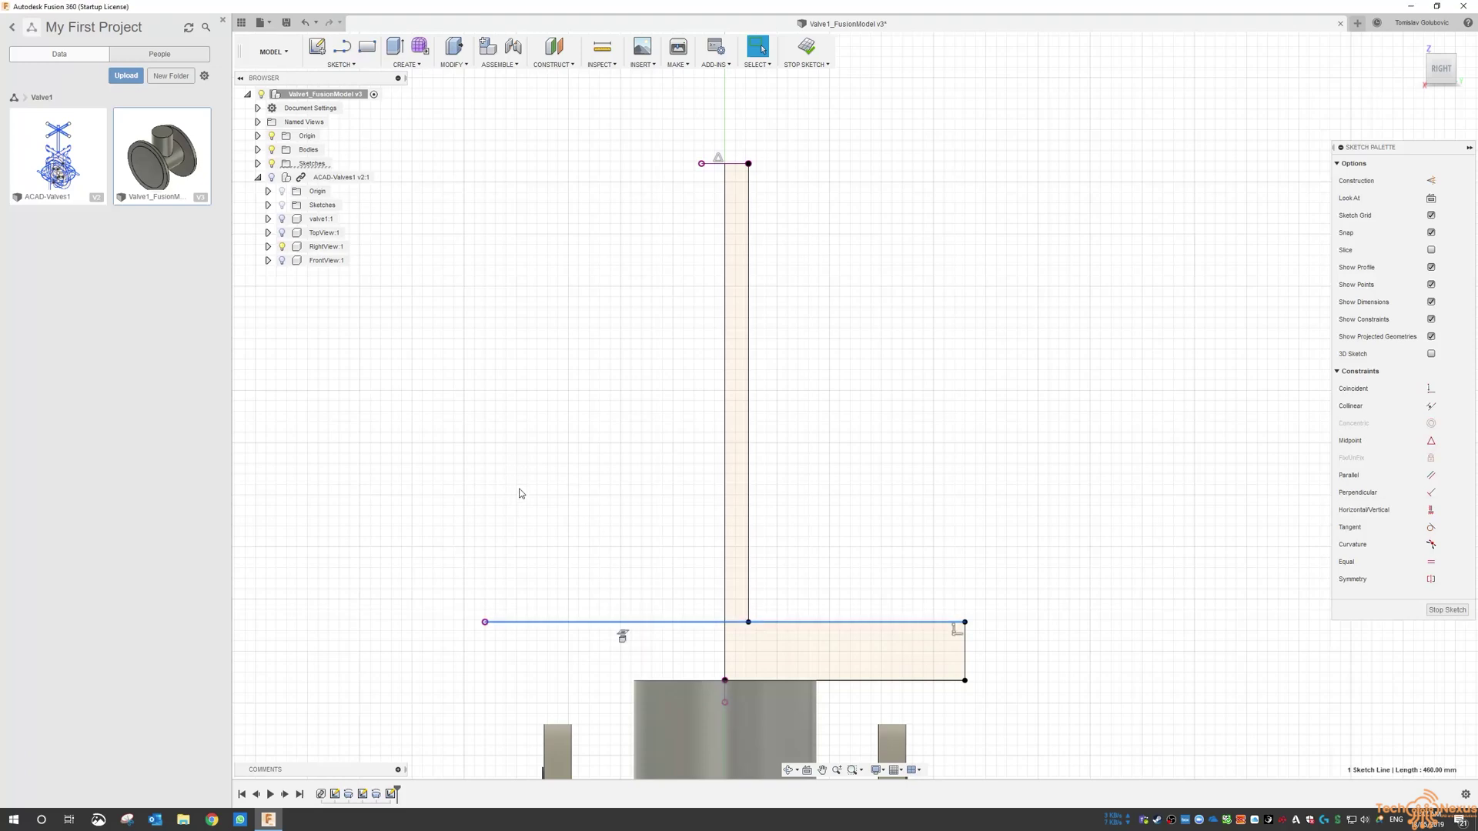
{"action": "left_click", "coordinate": [343, 64]}
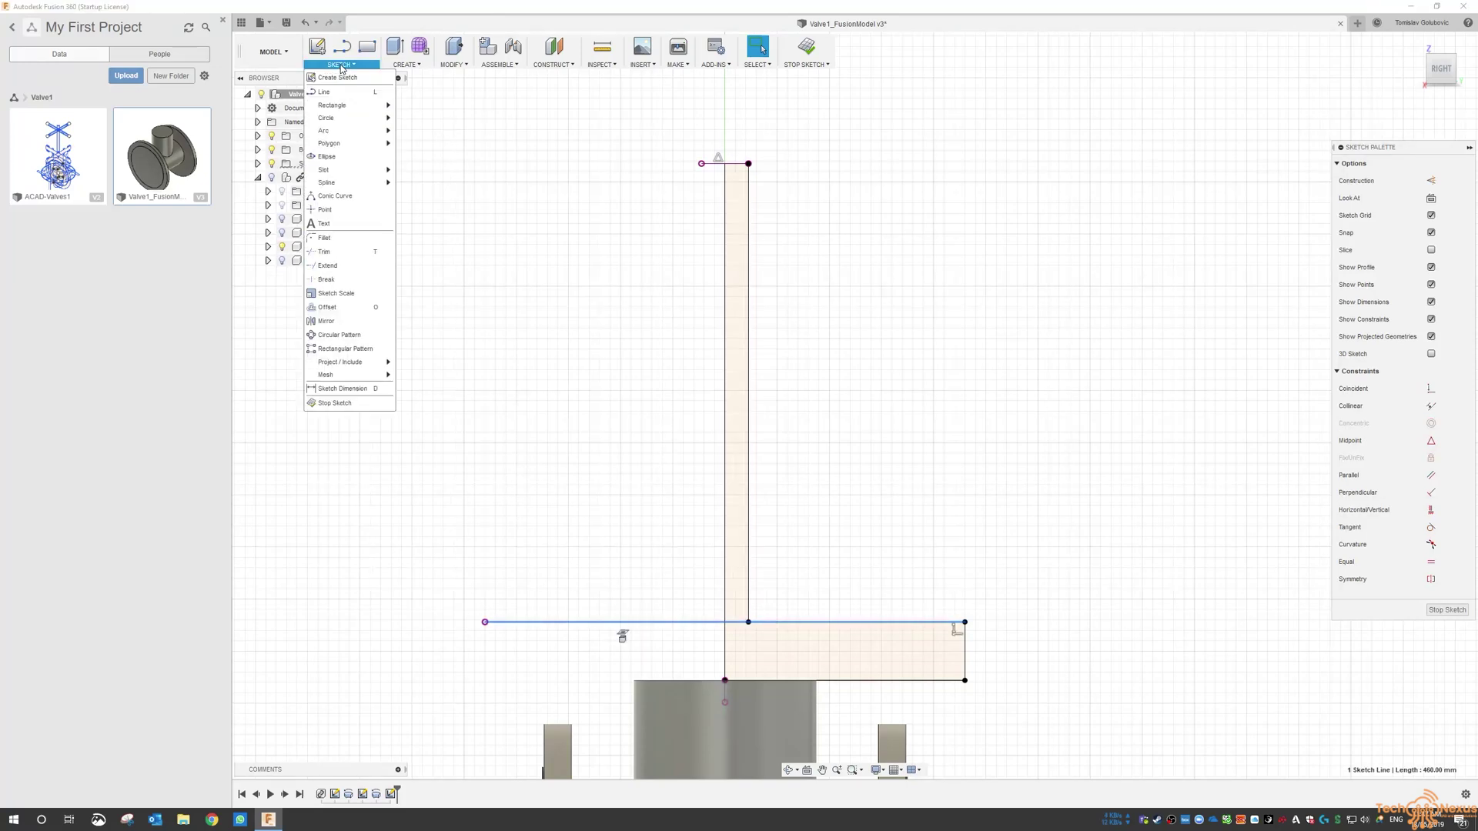
{"action": "left_click", "coordinate": [370, 252]}
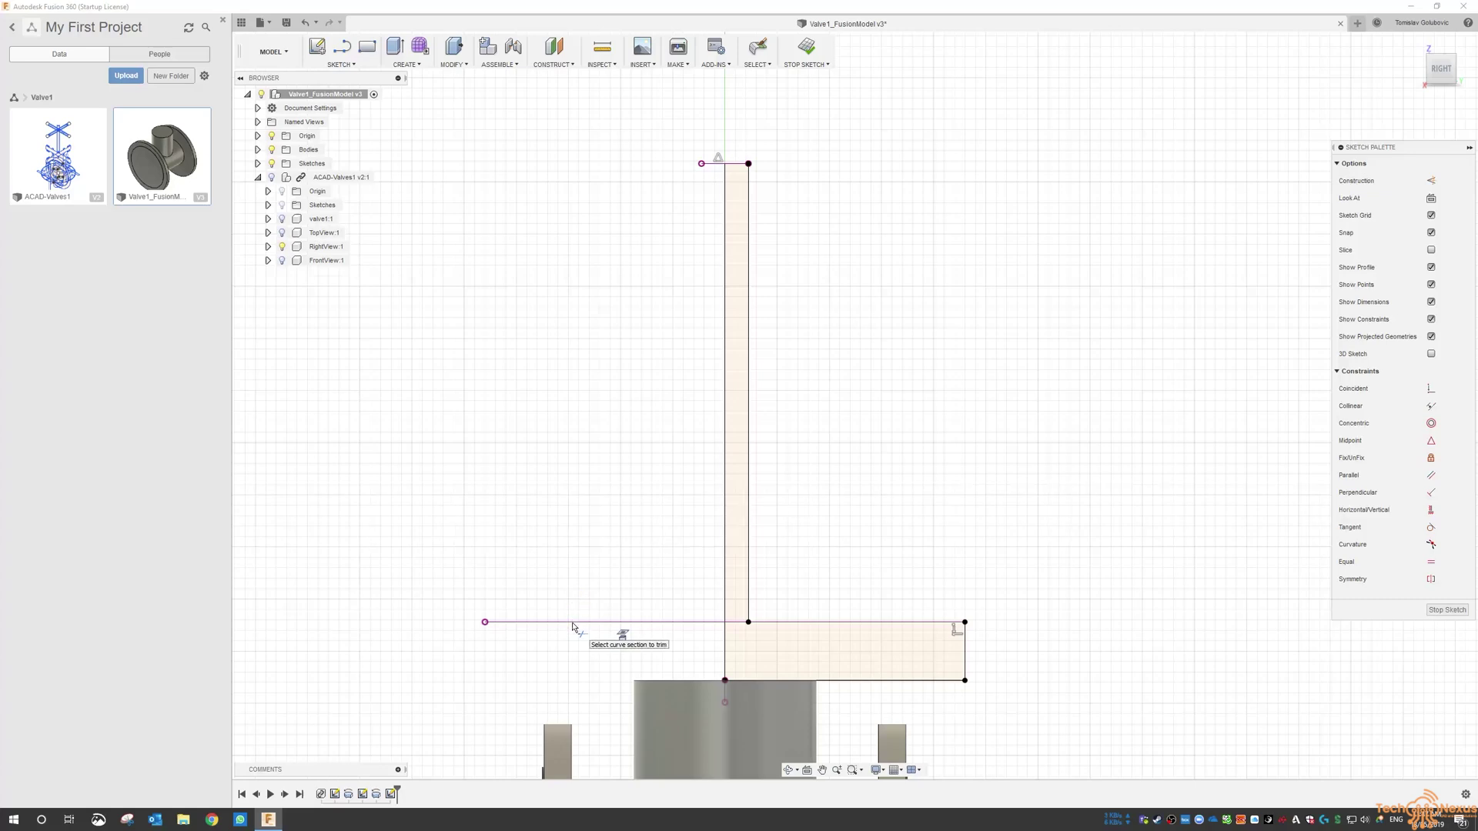
{"action": "left_click", "coordinate": [747, 624]}
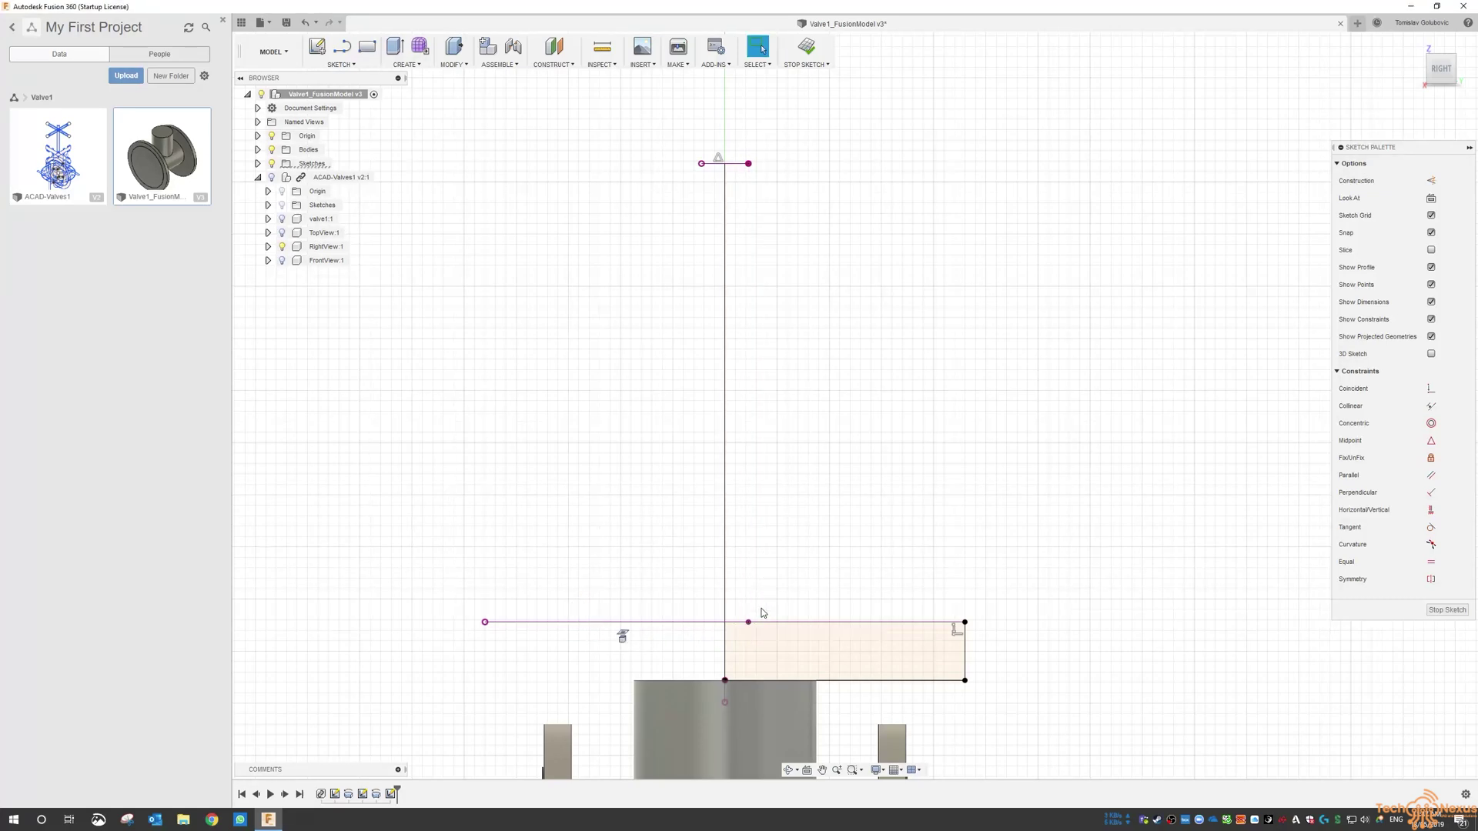
{"action": "key", "text": "ctrl+z"}
- Replace the projected flange top line with a sketch line from the stem's lower corner to the flange's outer corner
{"action": "scroll", "coordinate": [793, 650], "scroll_direction": "up", "scroll_amount": 5}
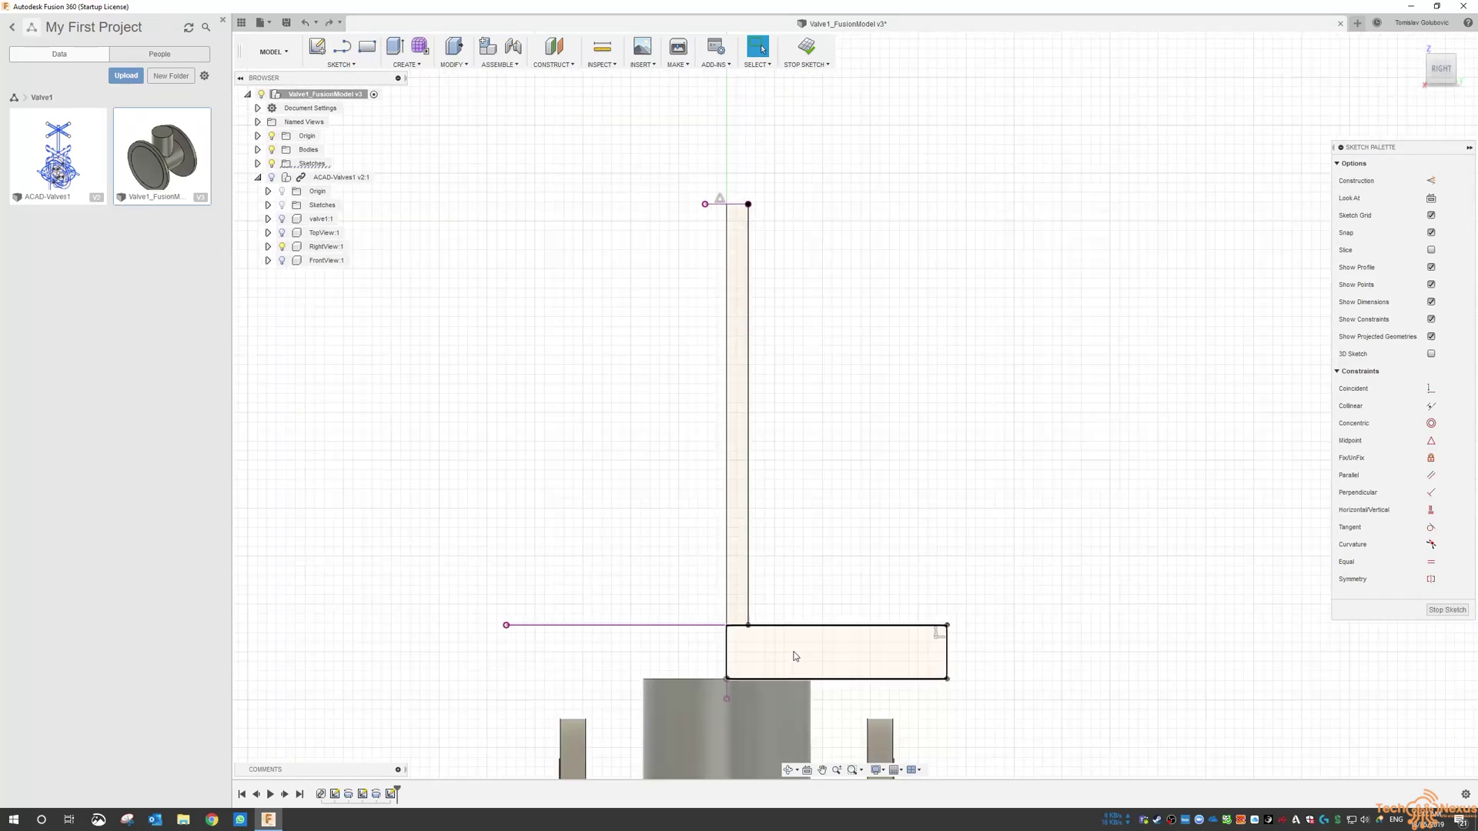
{"action": "left_click", "coordinate": [465, 589]}
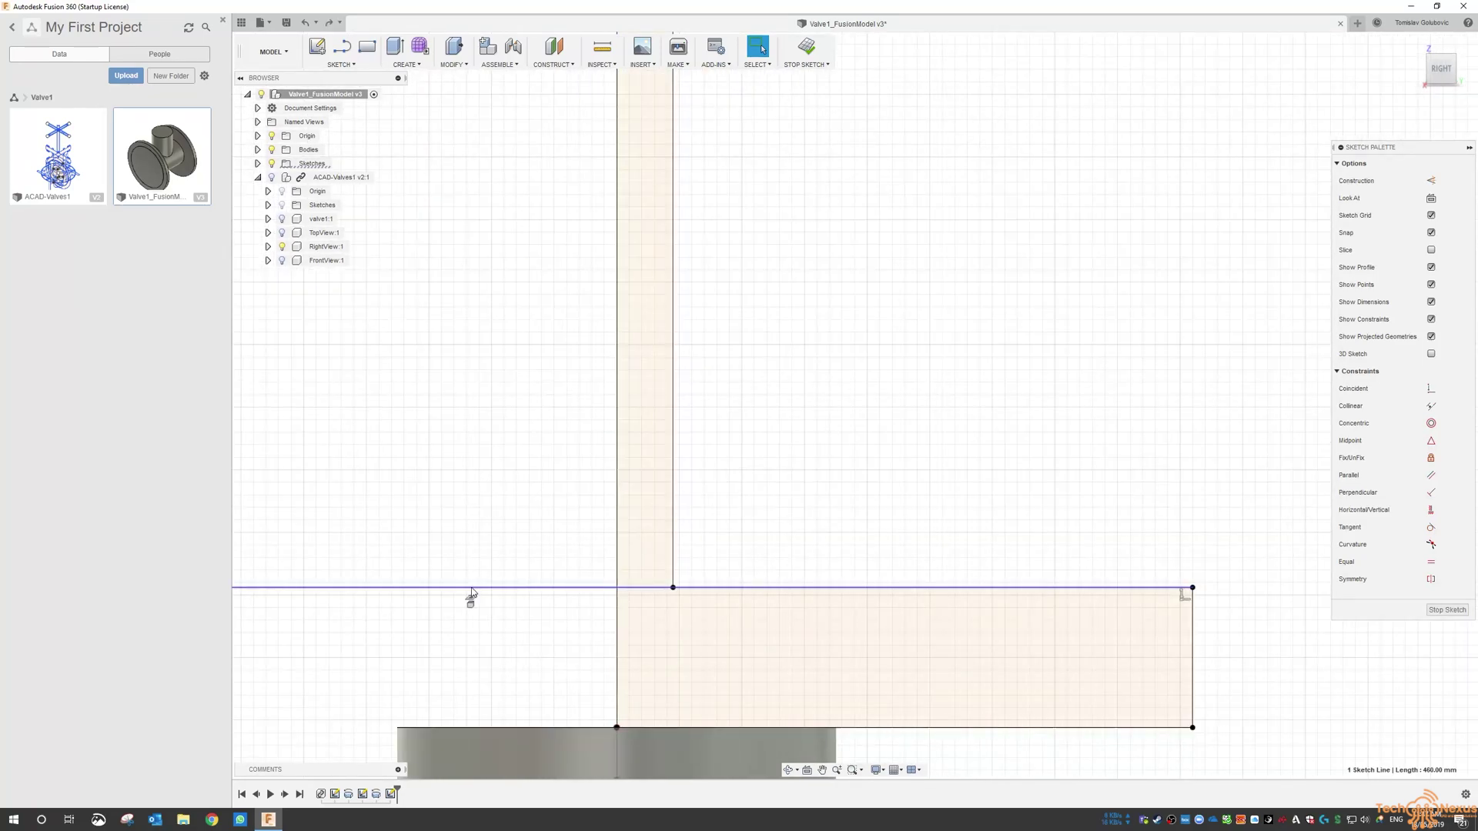
{"action": "key", "text": "Delete"}
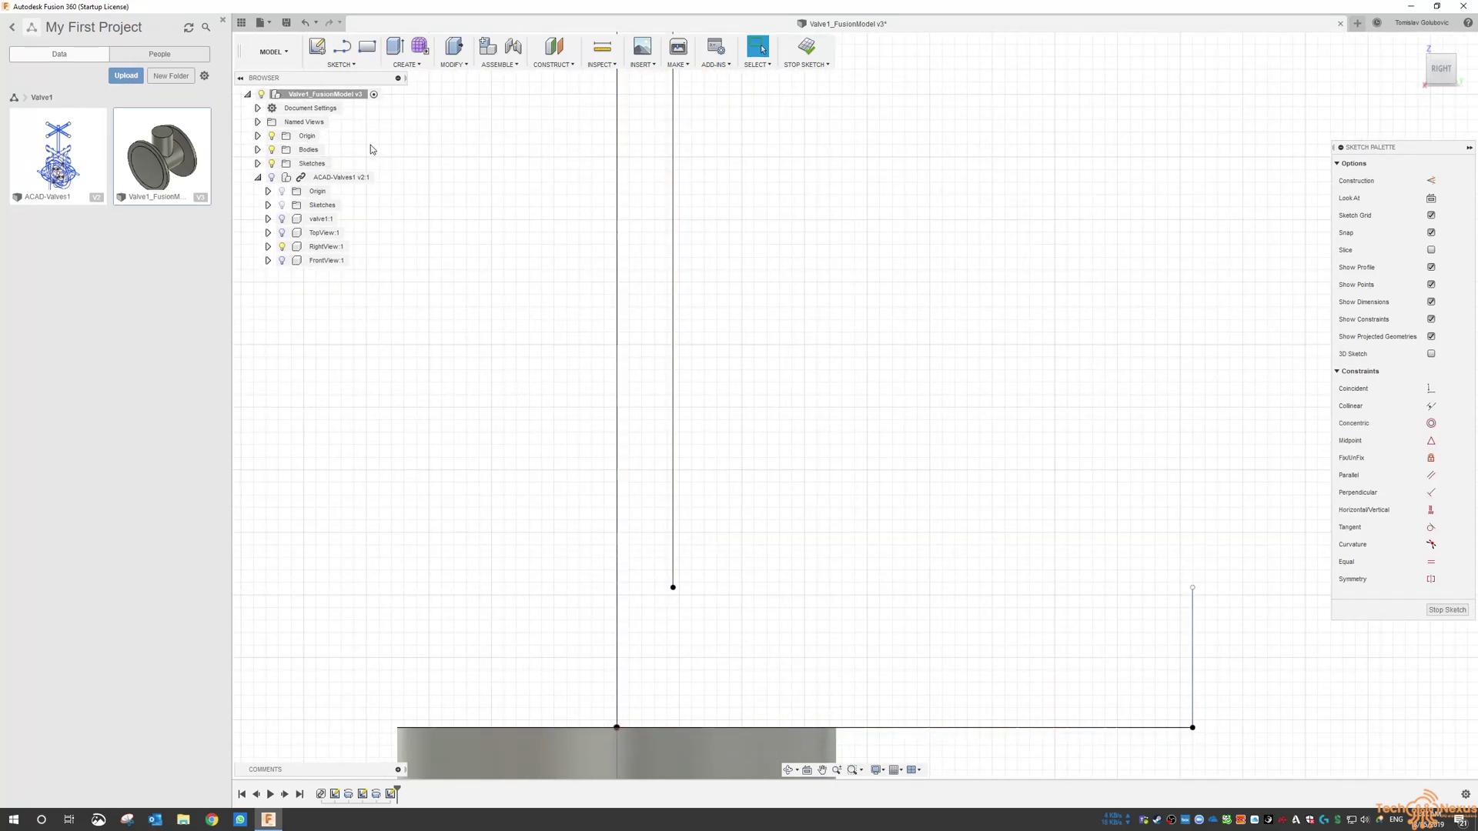
{"action": "left_click", "coordinate": [341, 64]}
{"action": "left_click", "coordinate": [332, 92]}
{"action": "left_click", "coordinate": [673, 588]}
{"action": "left_click", "coordinate": [1193, 588]}
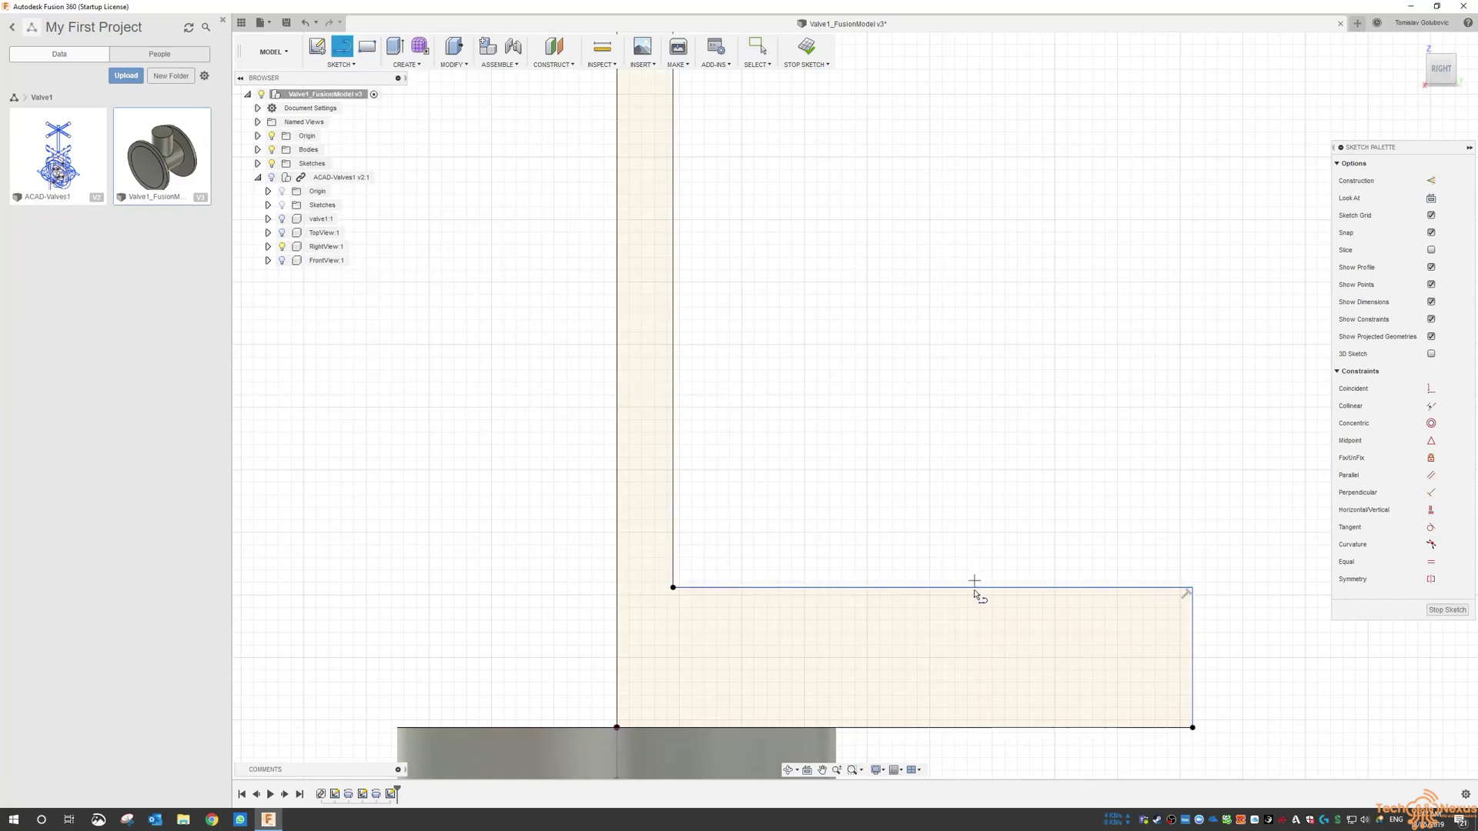
{"action": "scroll", "coordinate": [974, 593], "scroll_direction": "down", "scroll_amount": 3}
{"action": "scroll", "coordinate": [732, 318], "scroll_direction": "down", "scroll_amount": 3}
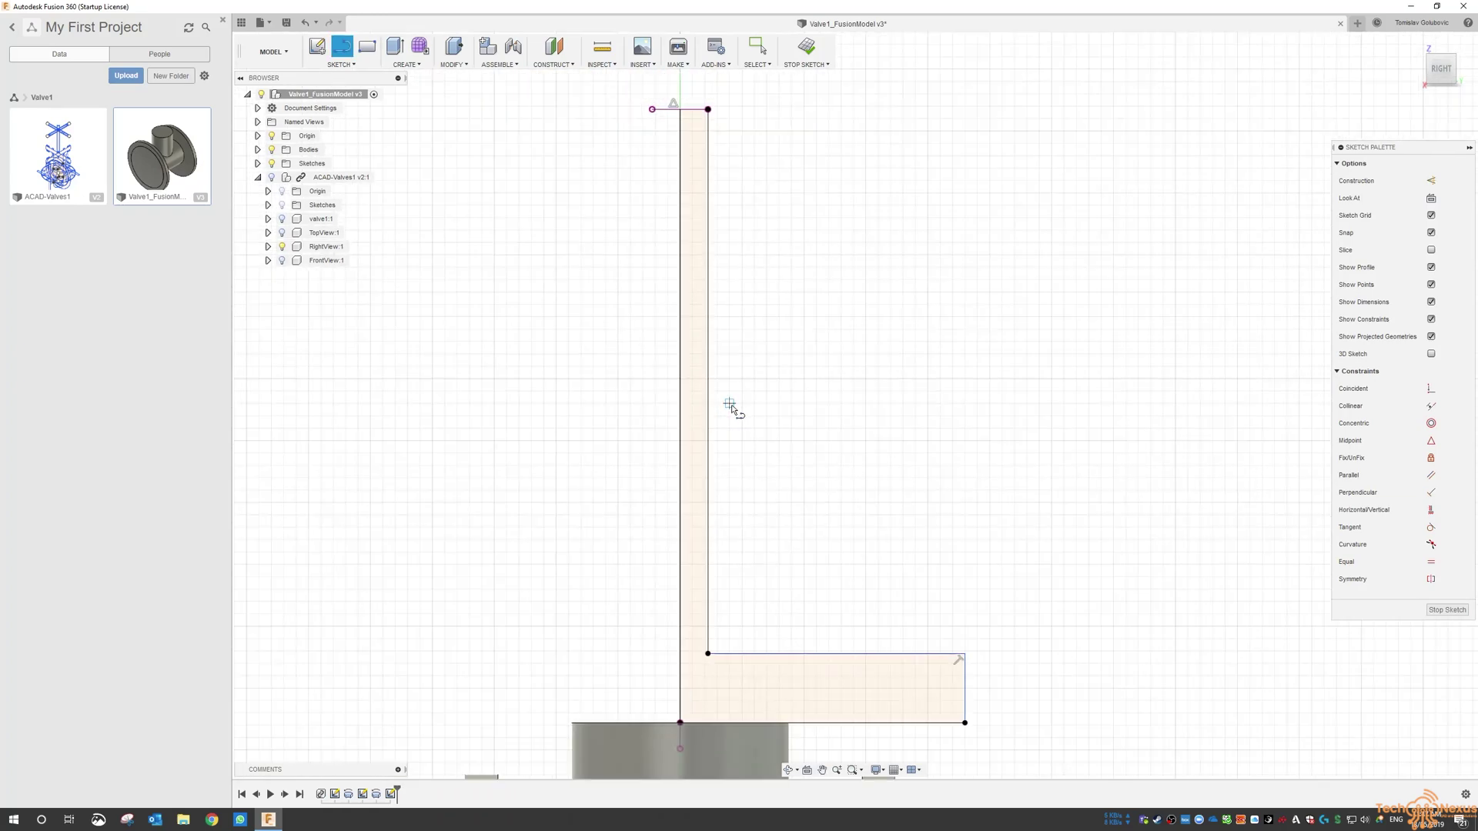
{"action": "key", "text": "Escape"}
- Replace the projected stem top line with a sketch line from the center line's upper end to the stem's top corner
{"action": "scroll", "coordinate": [685, 92], "scroll_direction": "up", "scroll_amount": 2}
{"action": "scroll", "coordinate": [668, 112], "scroll_direction": "up", "scroll_amount": 3}
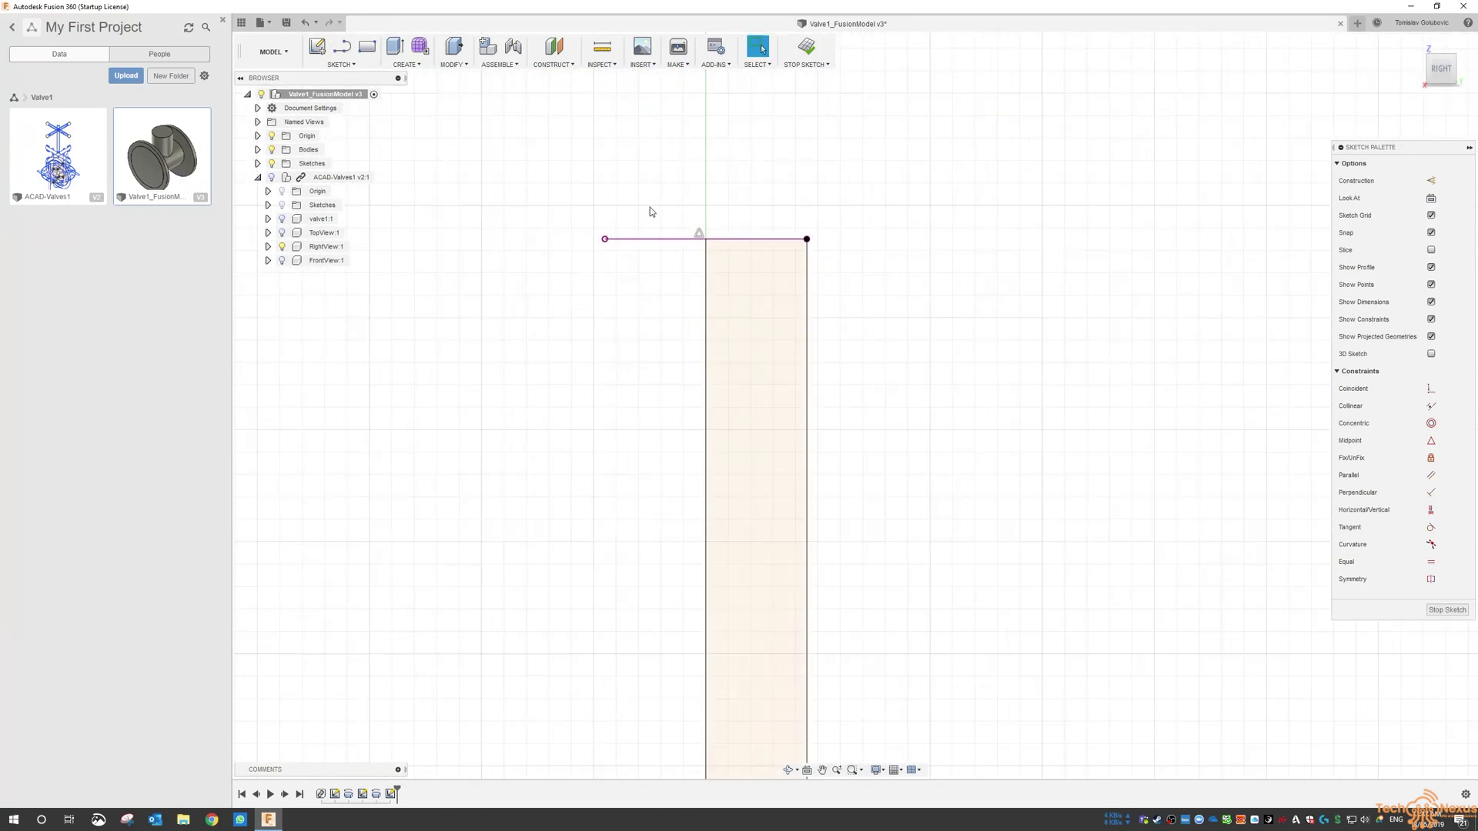
{"action": "left_click", "coordinate": [652, 239]}
{"action": "key", "text": "Delete"}
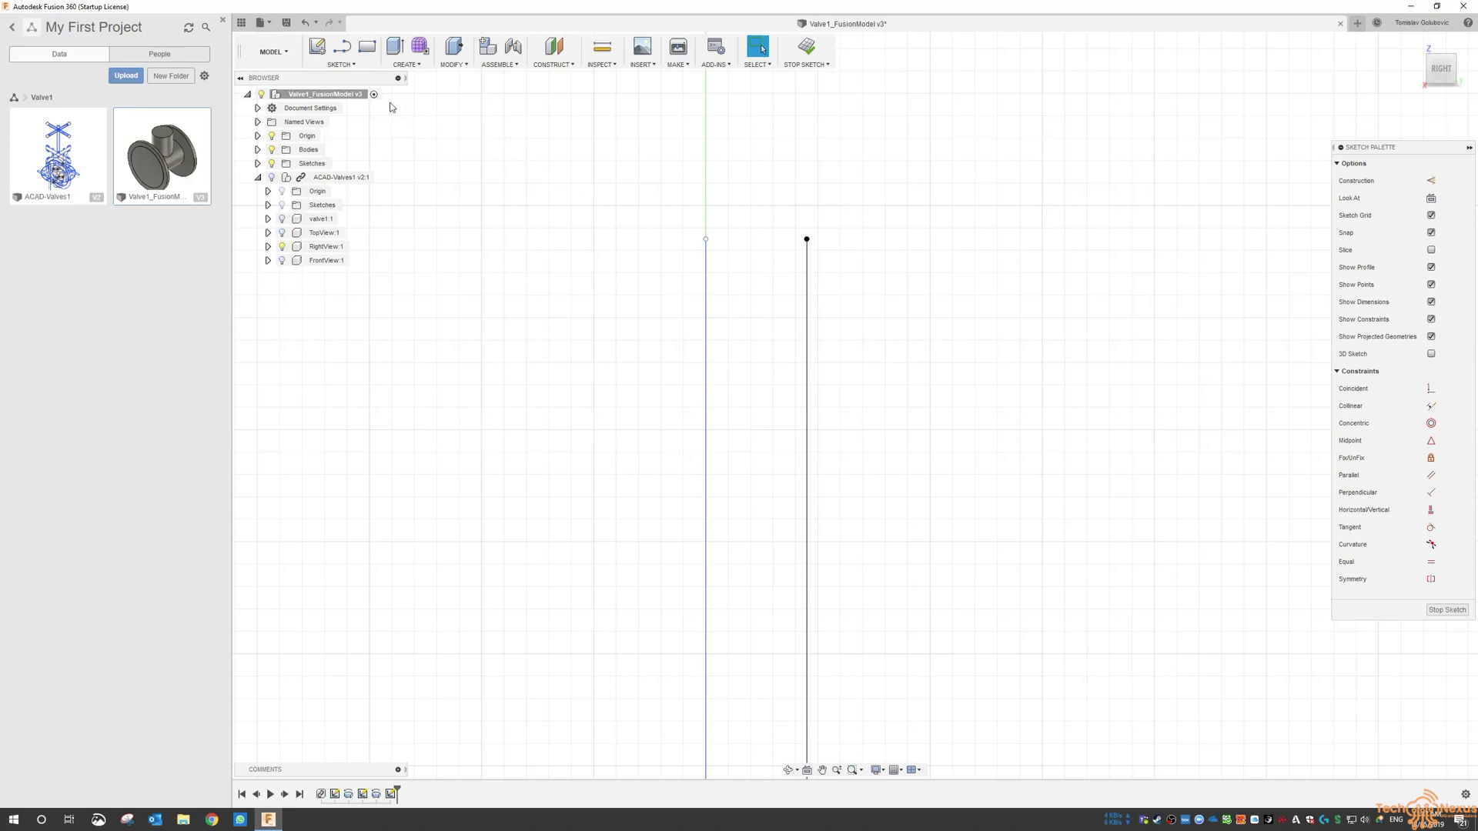
{"action": "left_click", "coordinate": [341, 63]}
{"action": "left_click", "coordinate": [324, 91]}
{"action": "left_click", "coordinate": [706, 239]}
{"action": "left_click", "coordinate": [807, 239]}
{"action": "scroll", "coordinate": [678, 138], "scroll_direction": "down", "scroll_amount": 4}
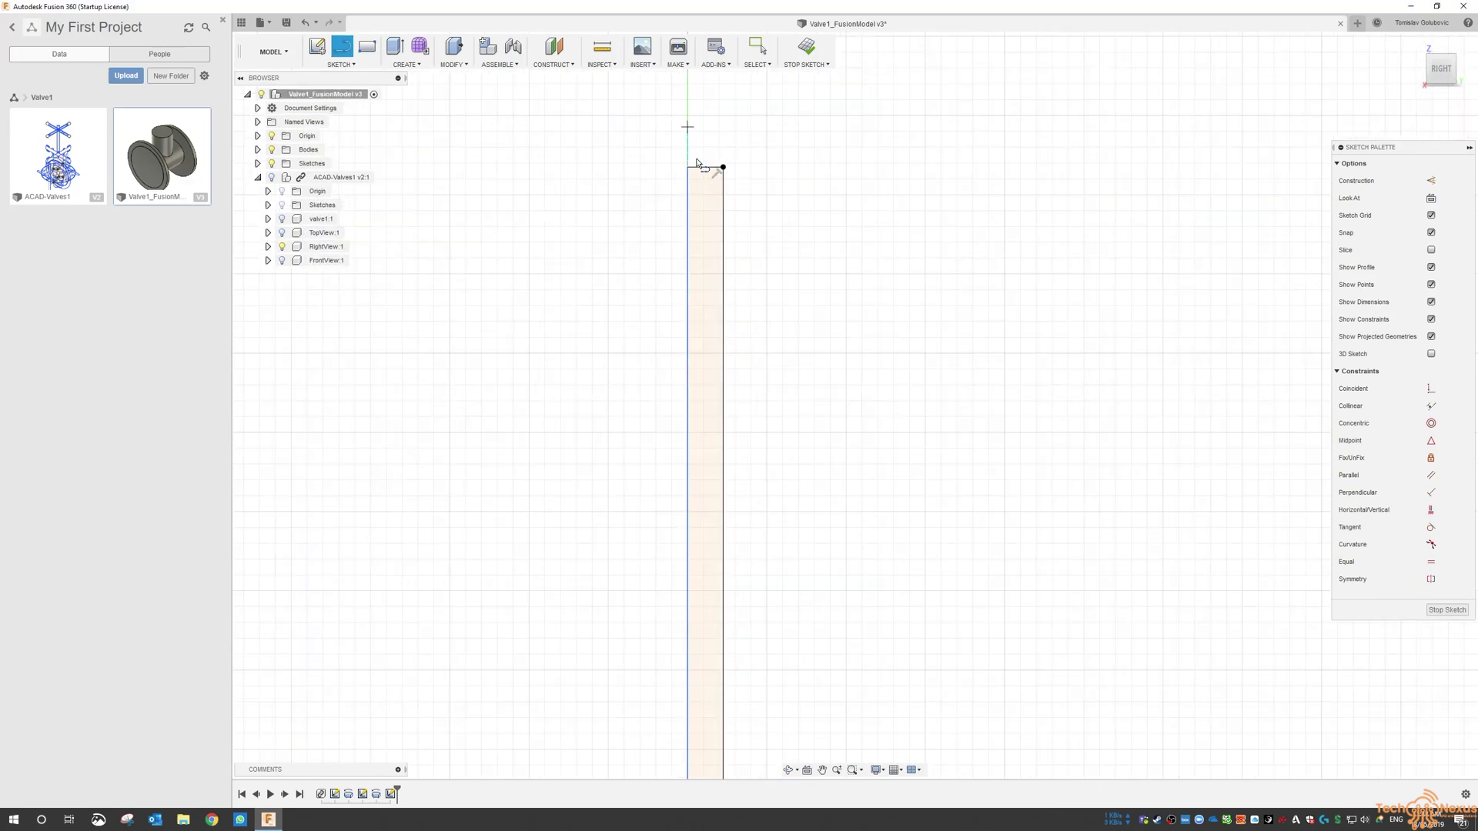
{"action": "scroll", "coordinate": [696, 169], "scroll_direction": "down", "scroll_amount": 4}
{"action": "key", "text": "Escape"}
- Finish the sketch and revolve the L-shaped profile 360 degrees about its center line, joined to the valve body
{"action": "middle_click_drag", "start_coordinate": [796, 279], "coordinate": [805, 295]}
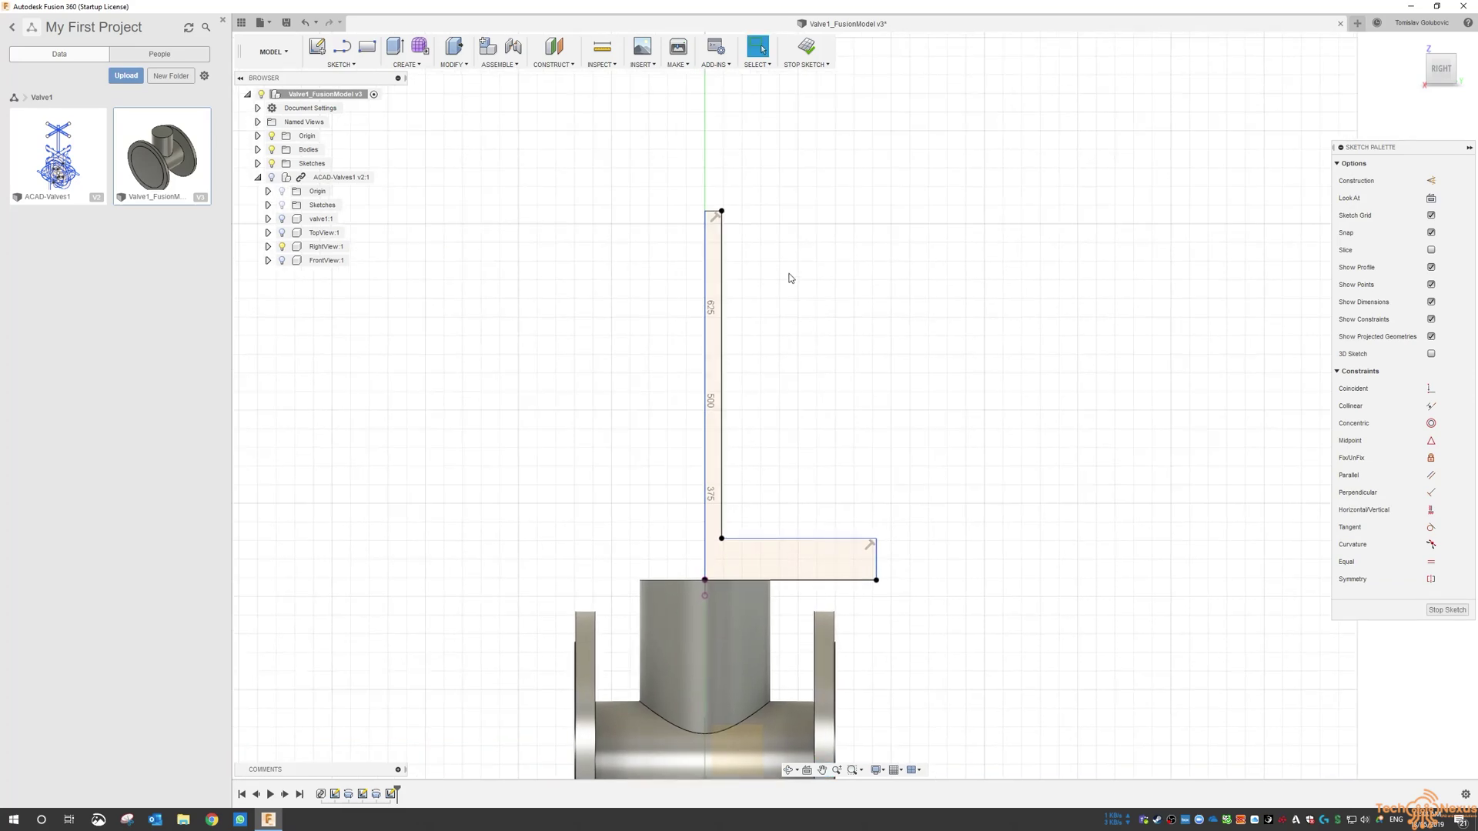
{"action": "left_click", "coordinate": [1446, 610]}
{"action": "left_click", "coordinate": [406, 64]}
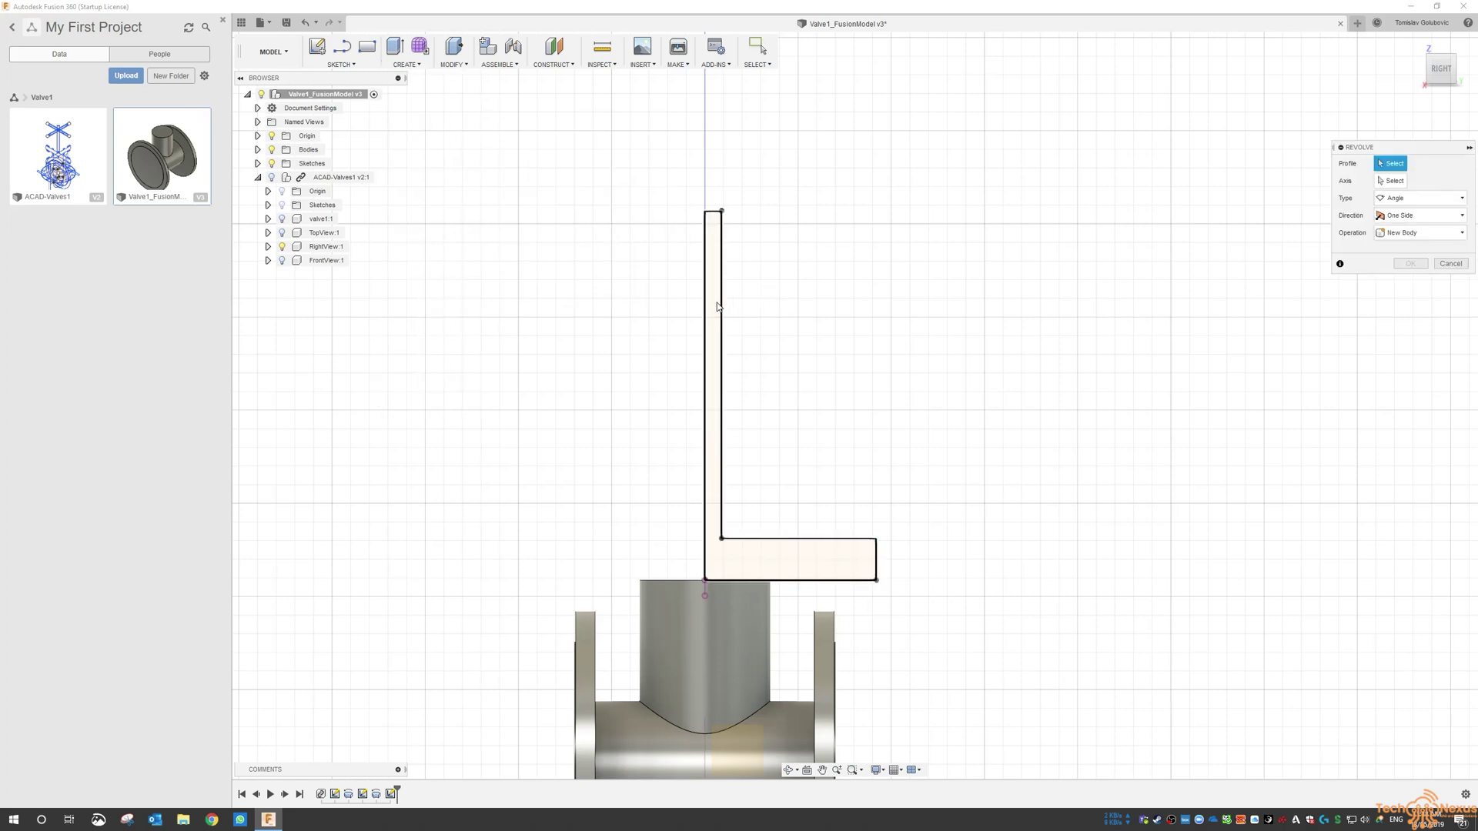
{"action": "left_click", "coordinate": [1375, 181]}
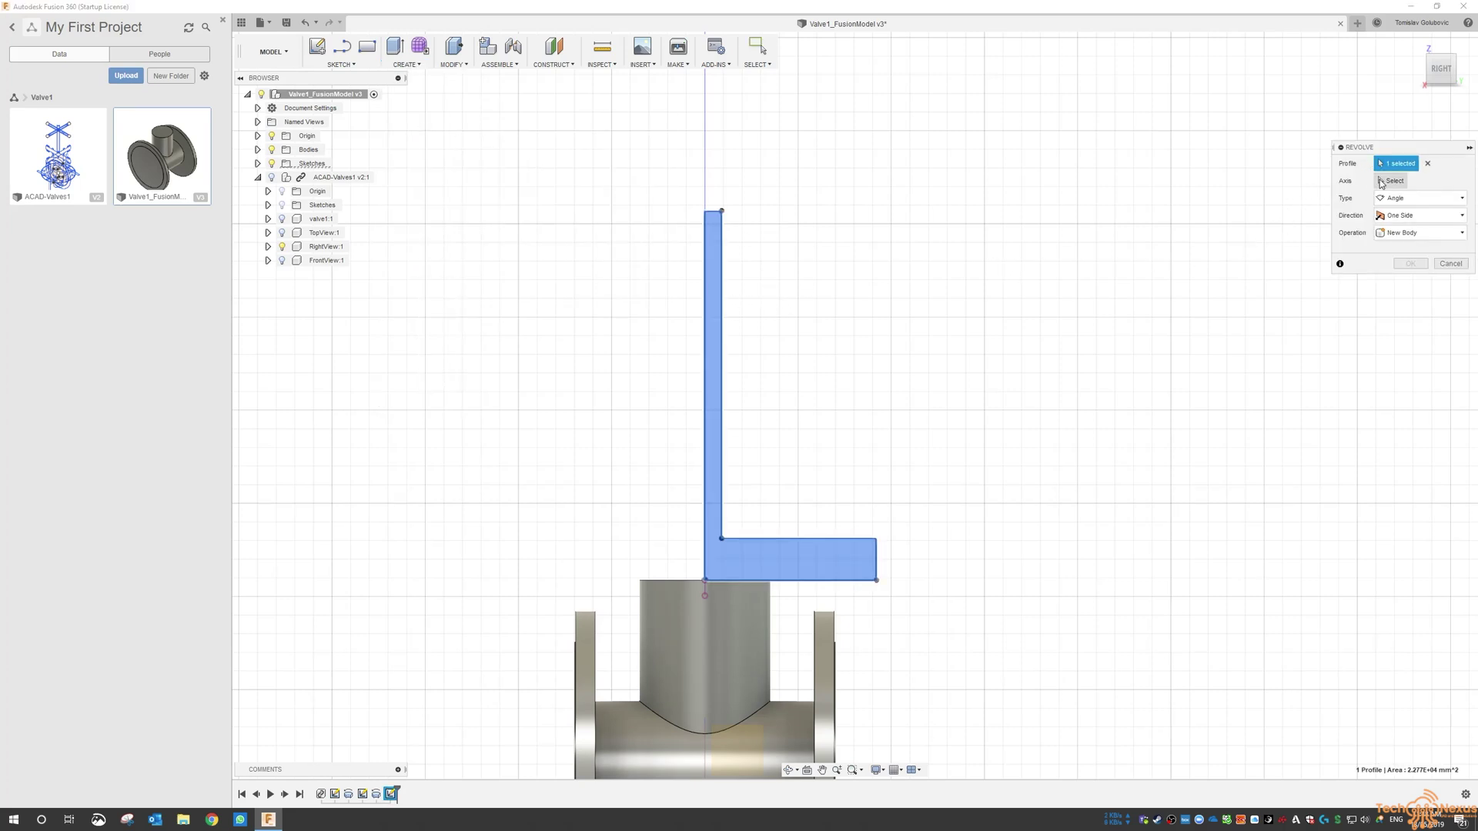
{"action": "left_click", "coordinate": [705, 346]}
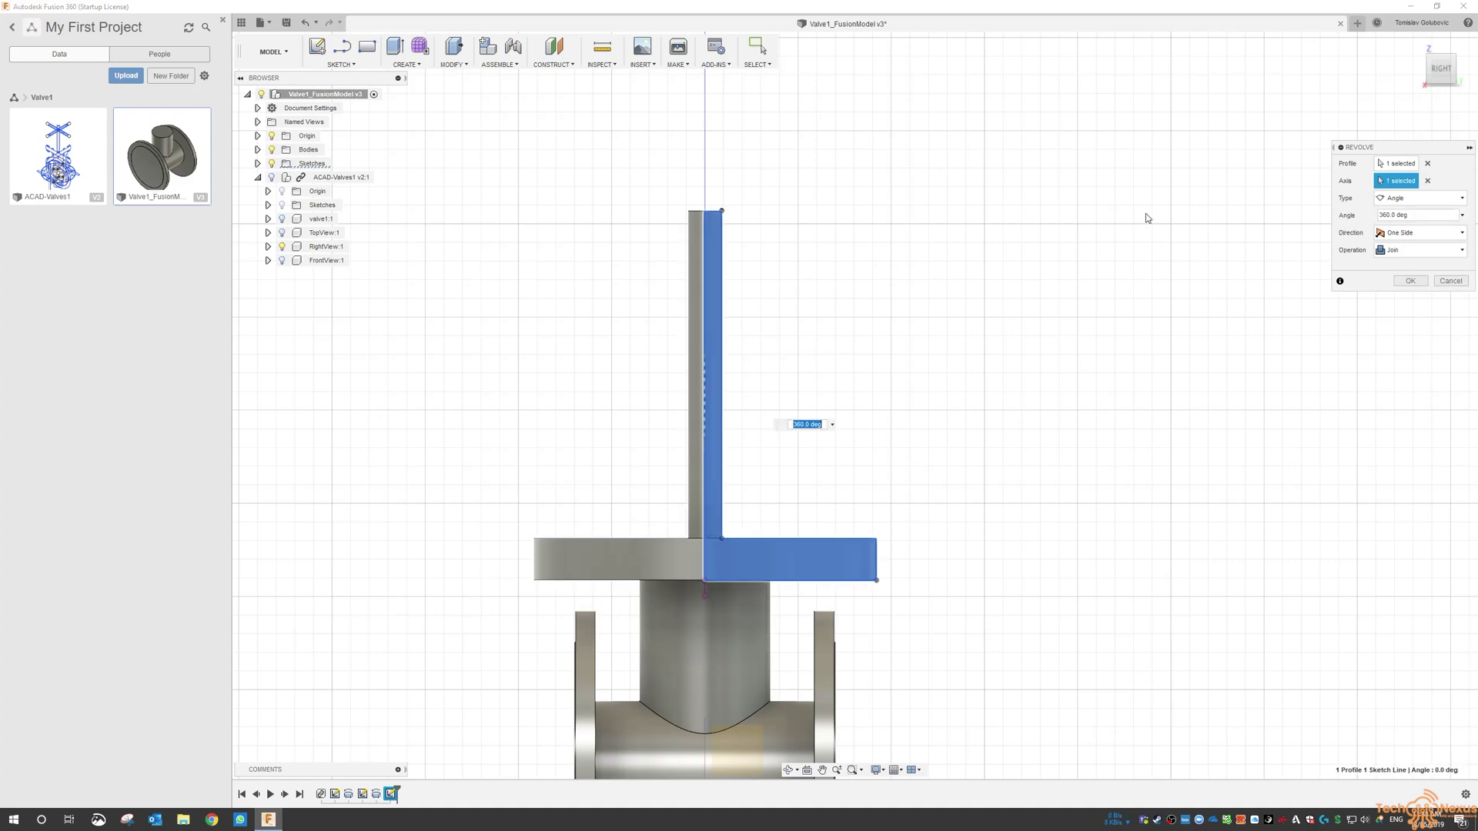
{"action": "left_click", "coordinate": [1410, 281]}
- Show the ACAD-Valves1 reference drawing with its RightView component hidden and its TopView component visible
{"action": "middle_click_drag", "start_coordinate": [901, 472], "coordinate": [841, 491], "text": "shift"}
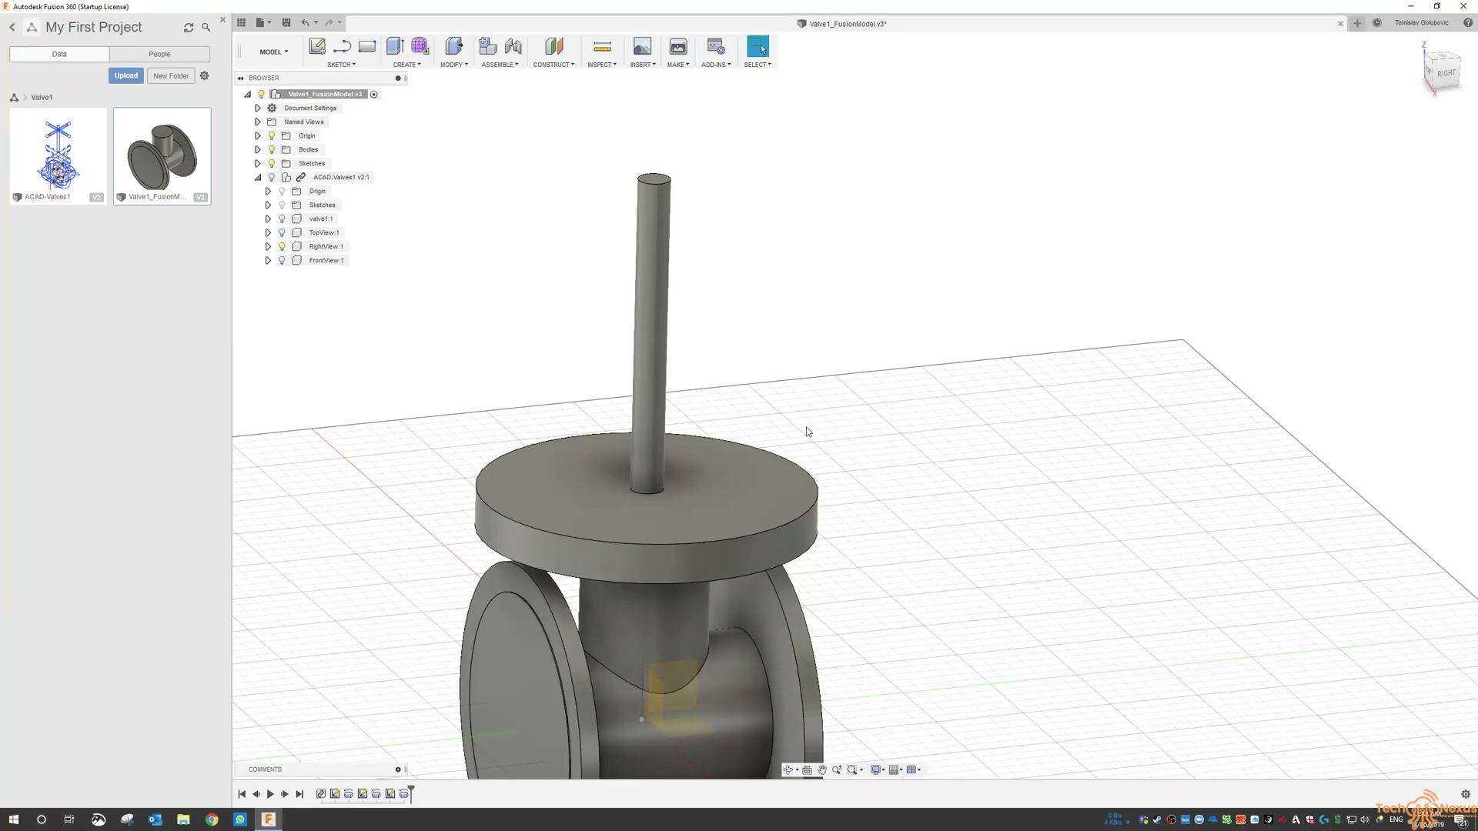
{"action": "mouse_move", "coordinate": [838, 548]}
{"action": "middle_mouse_down", "text": "shift"}
{"action": "mouse_move", "coordinate": [819, 505]}
{"action": "mouse_move", "coordinate": [844, 554]}
{"action": "mouse_move", "coordinate": [856, 548]}
{"action": "middle_mouse_up", "text": "shift"}
{"action": "mouse_move", "coordinate": [1432, 100]}
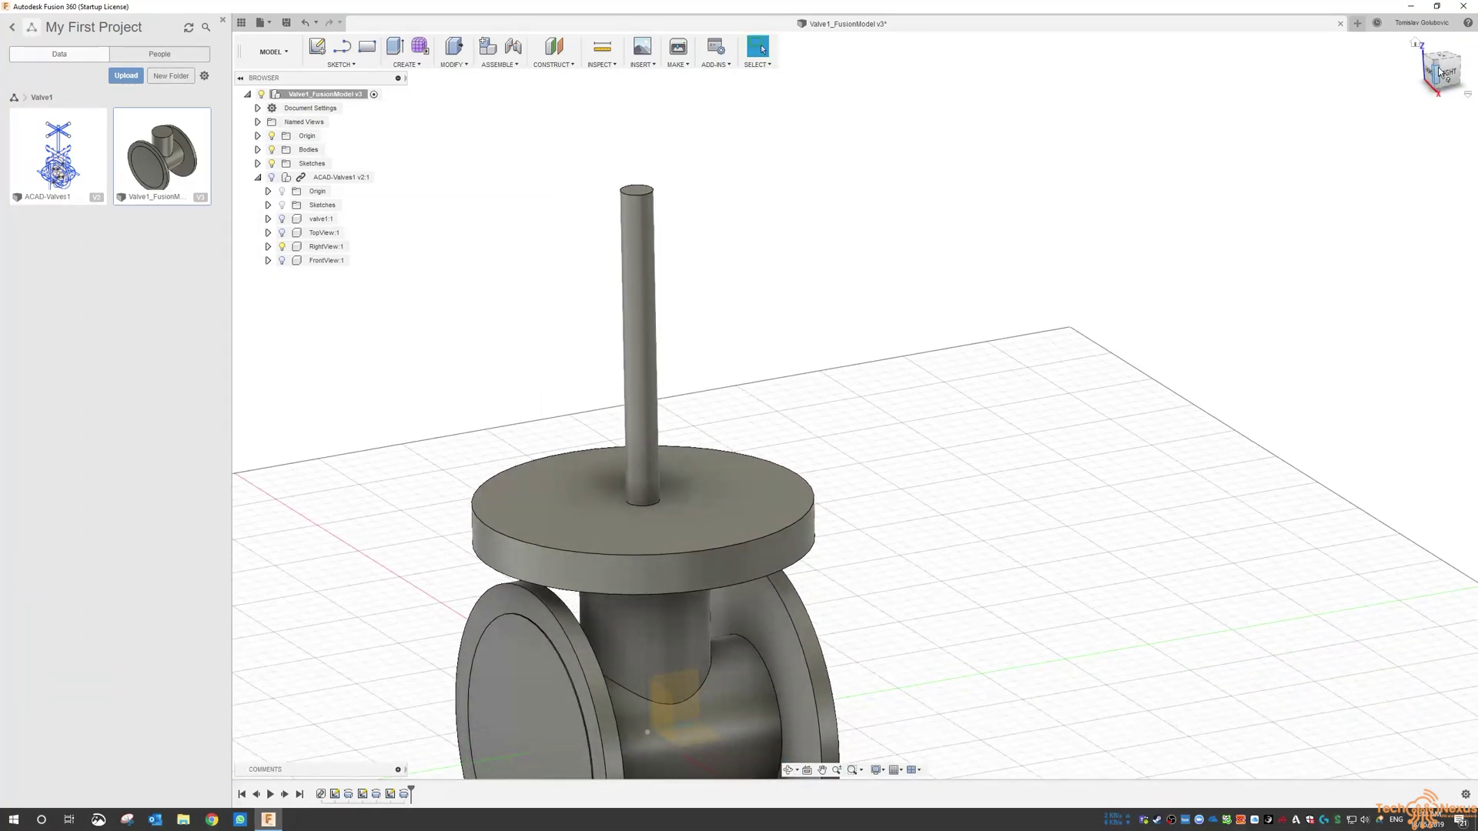
{"action": "left_click", "coordinate": [1435, 65]}
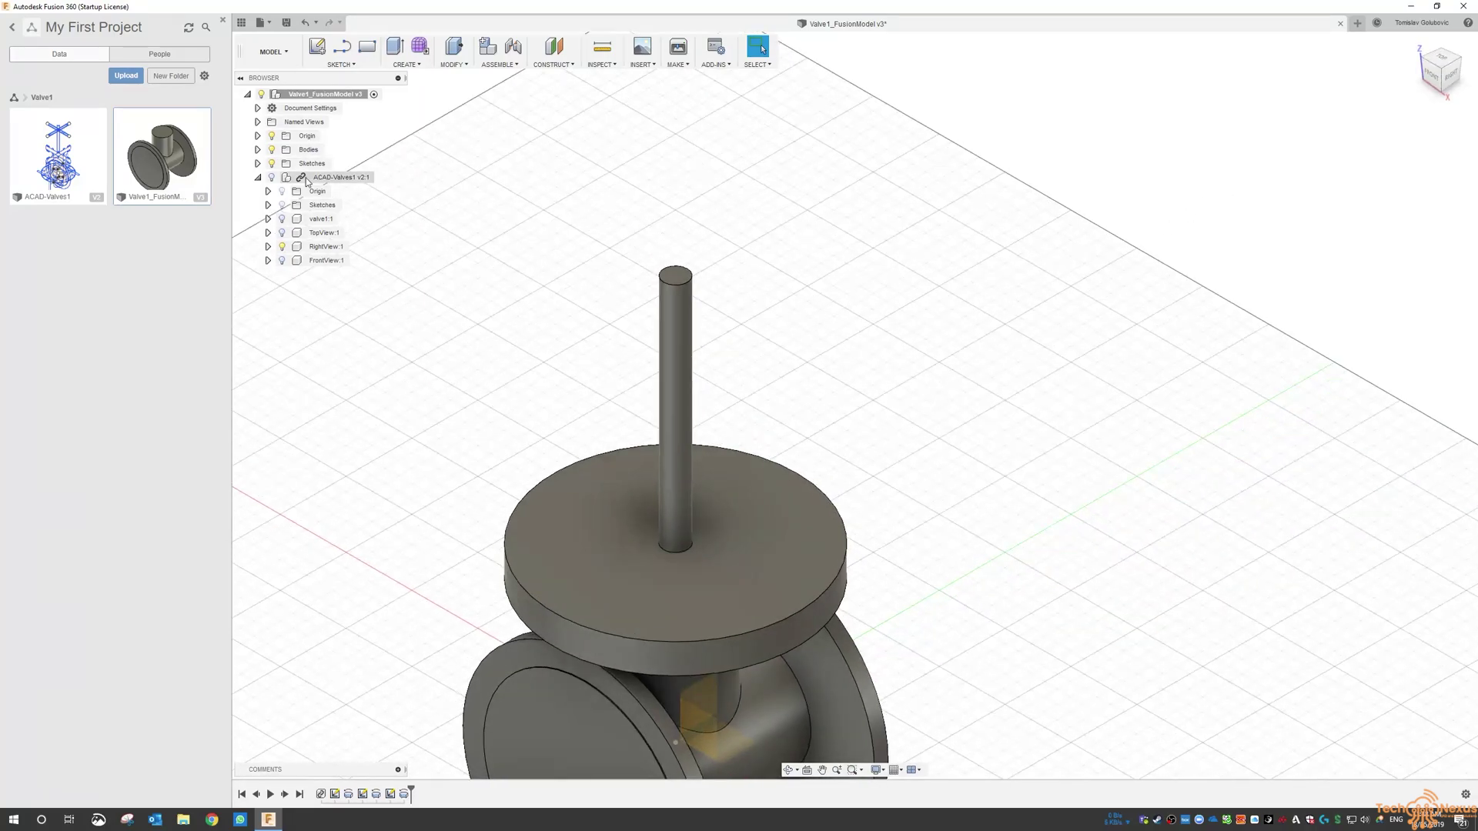
{"action": "left_click", "coordinate": [271, 178]}
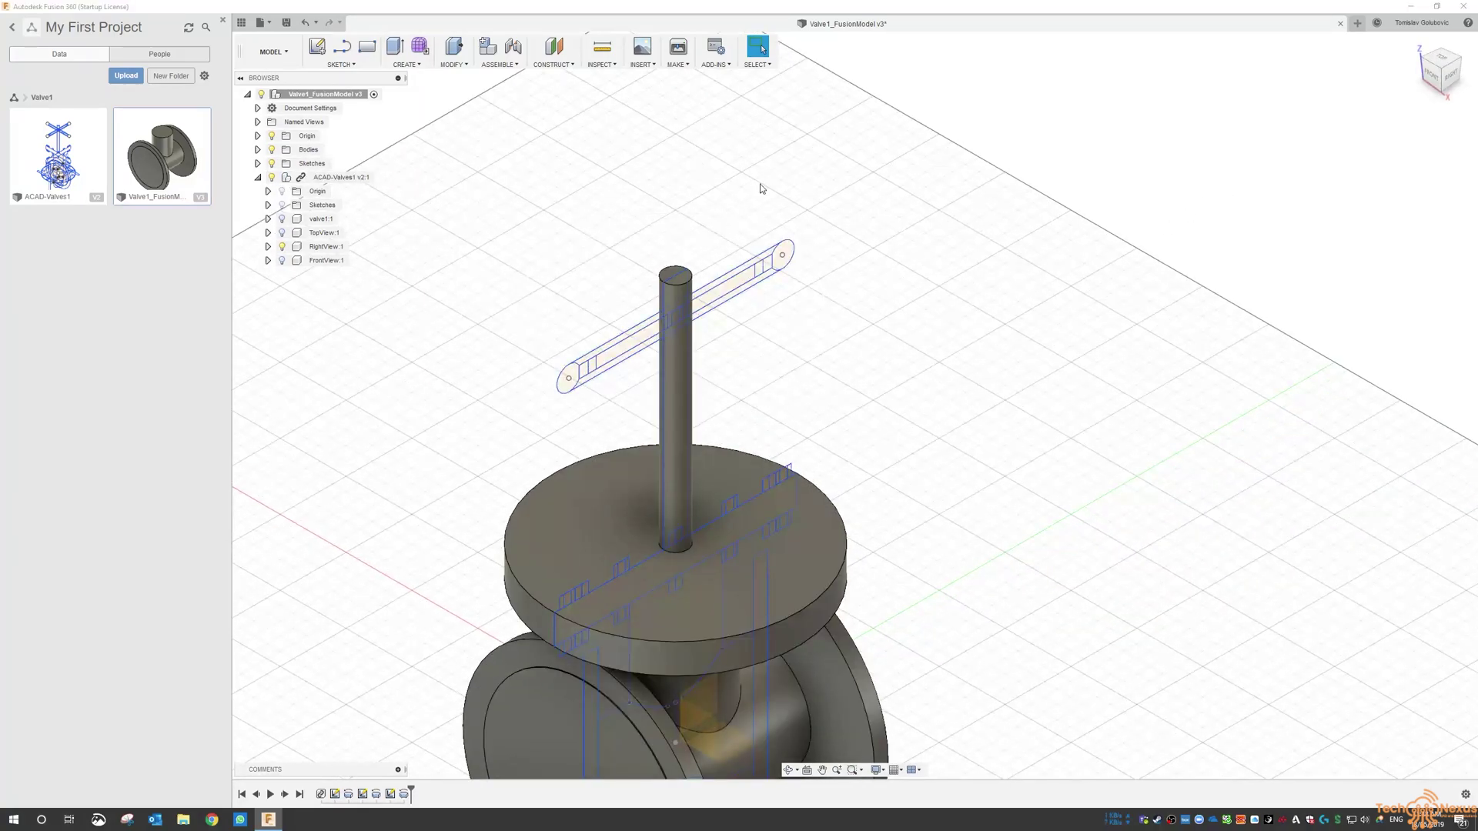
{"action": "scroll", "coordinate": [663, 308], "scroll_direction": "down", "scroll_amount": 3}
{"action": "scroll", "coordinate": [669, 298], "scroll_direction": "up", "scroll_amount": 6}
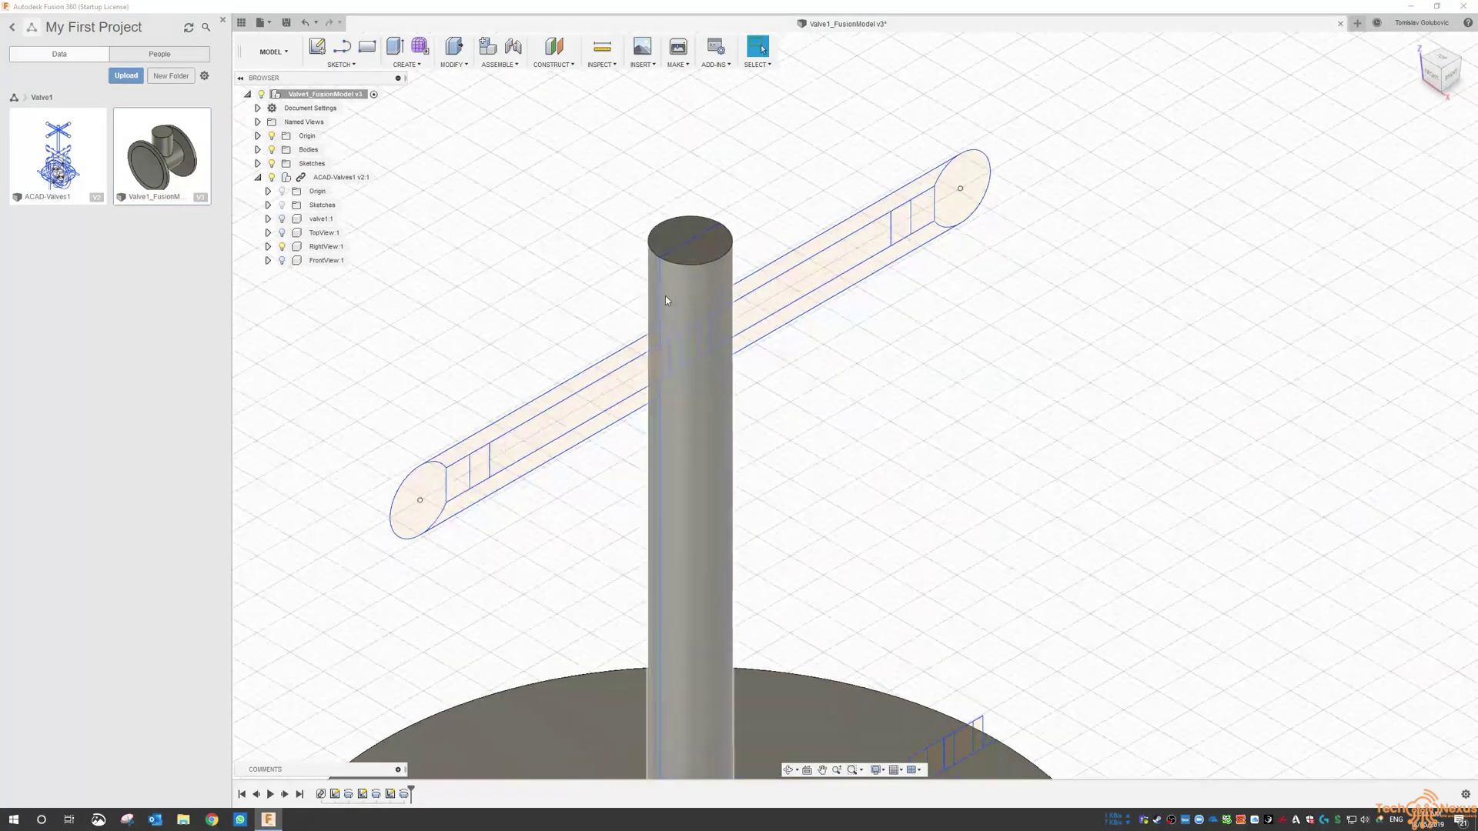
{"action": "scroll", "coordinate": [564, 262], "scroll_direction": "down", "scroll_amount": 6}
{"action": "middle_click_drag", "start_coordinate": [498, 271], "coordinate": [629, 277]}
{"action": "left_click", "coordinate": [283, 247]}
{"action": "left_click", "coordinate": [285, 234]}
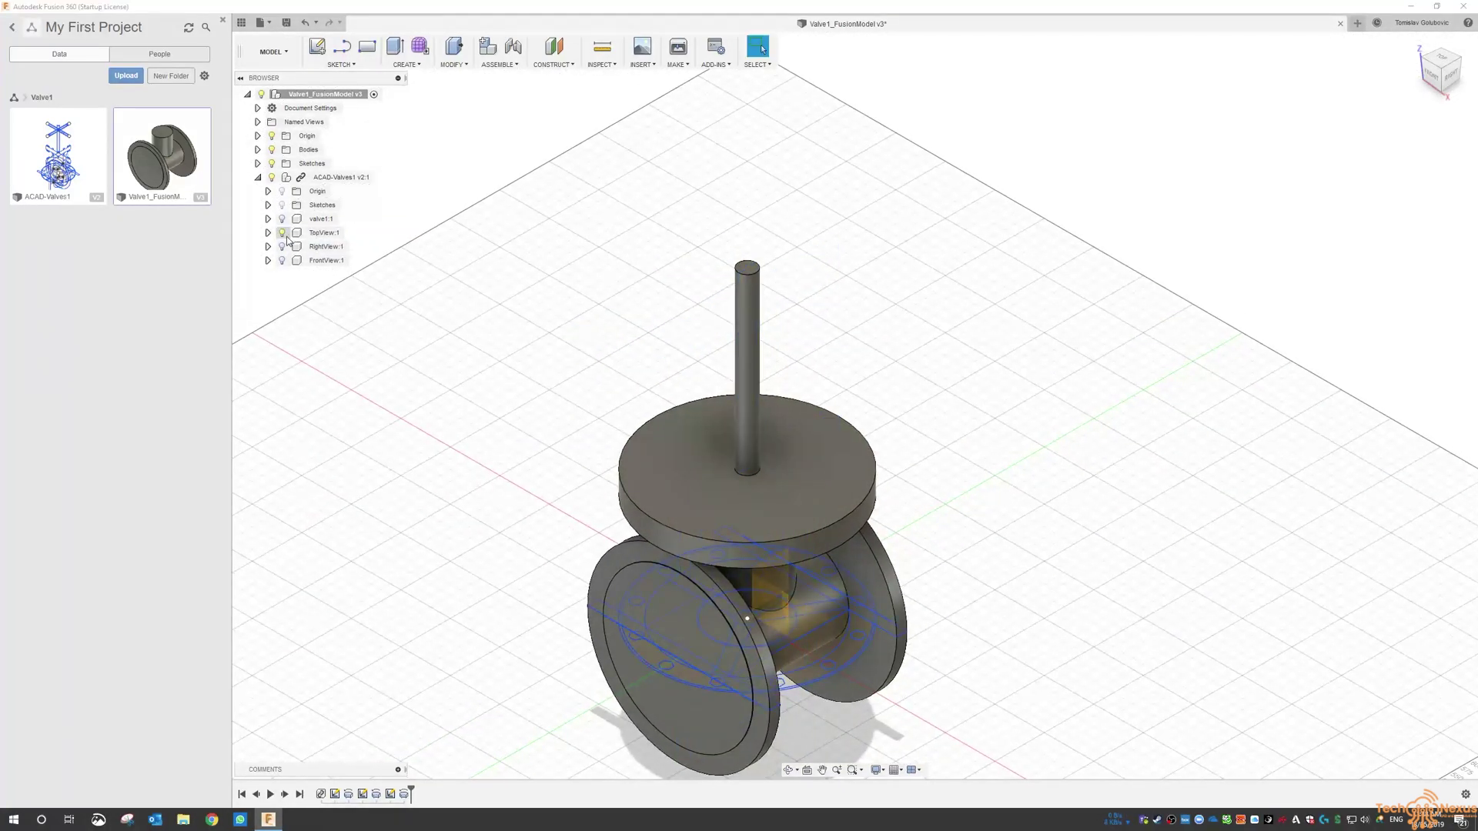
- Hide the bodies to examine the TopView drawing's bolt and handwheel outlines, and show the bodies again
{"action": "left_click", "coordinate": [272, 151]}
{"action": "middle_click_drag", "start_coordinate": [719, 686], "coordinate": [686, 591]}
{"action": "scroll", "coordinate": [686, 589], "scroll_direction": "down", "scroll_amount": 3}
{"action": "scroll", "coordinate": [686, 584], "scroll_direction": "up", "scroll_amount": 7}
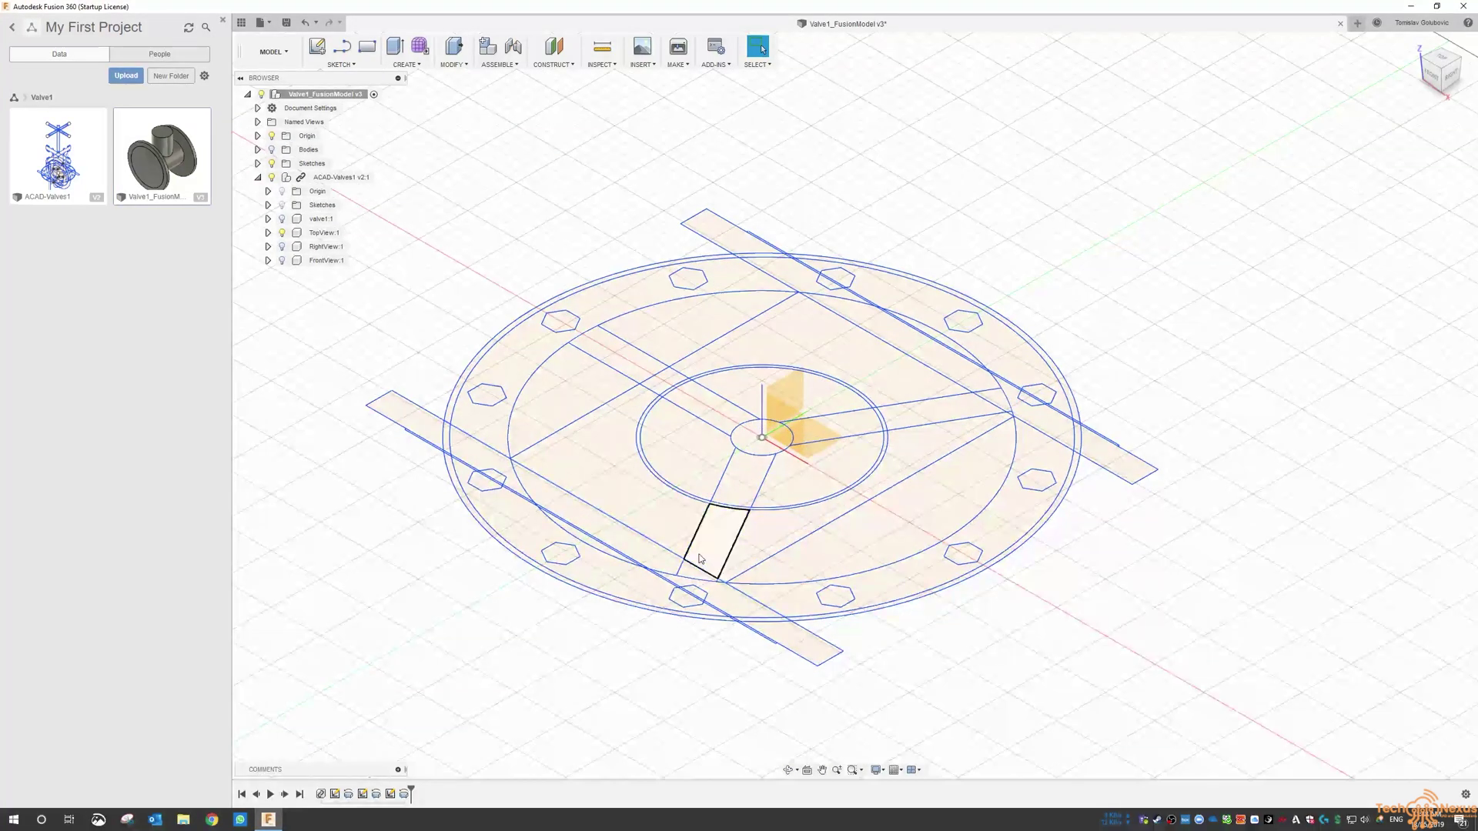
{"action": "scroll", "coordinate": [700, 559], "scroll_direction": "up", "scroll_amount": 1}
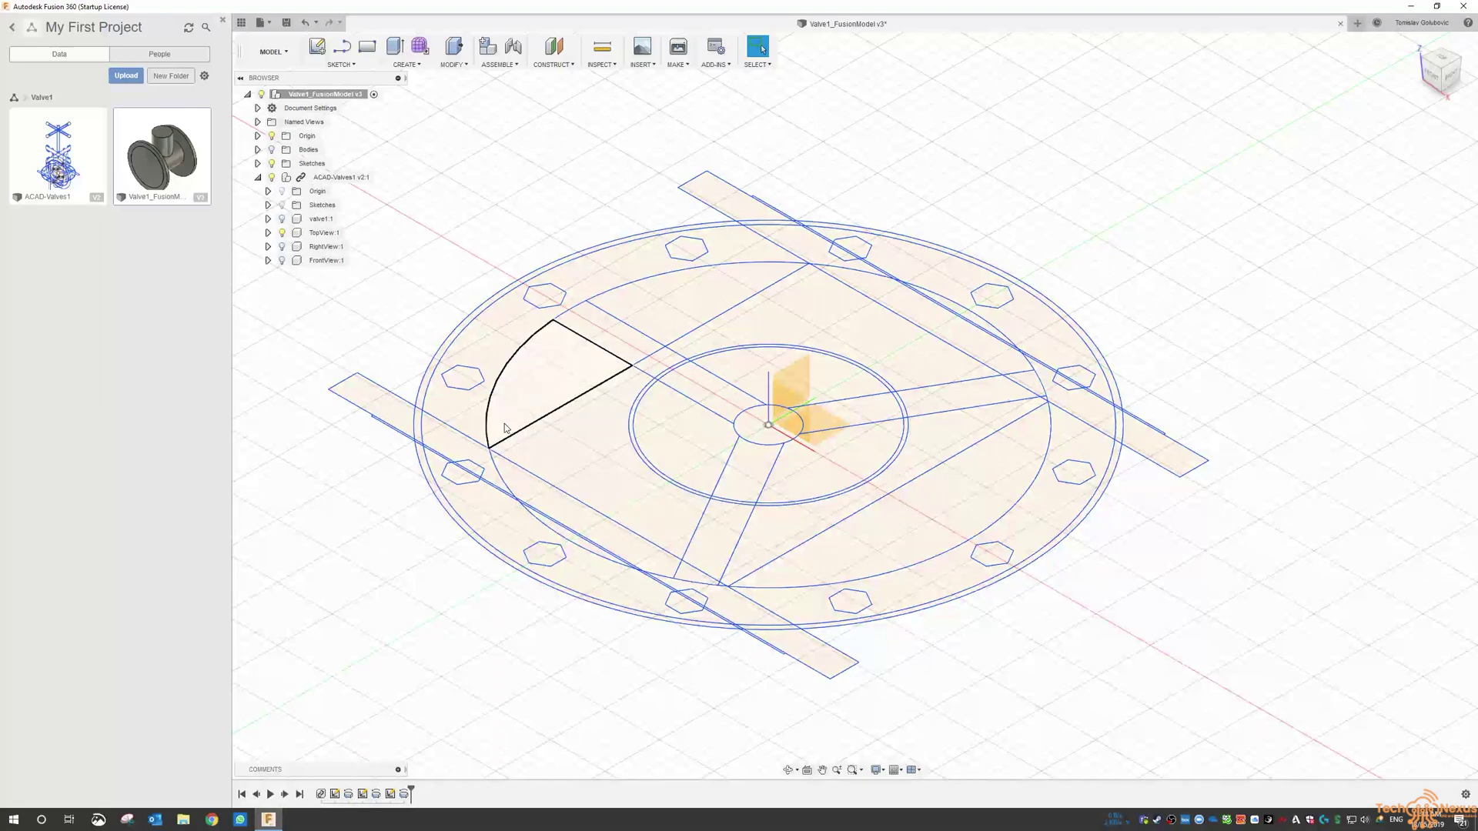
{"action": "left_click", "coordinate": [271, 149]}
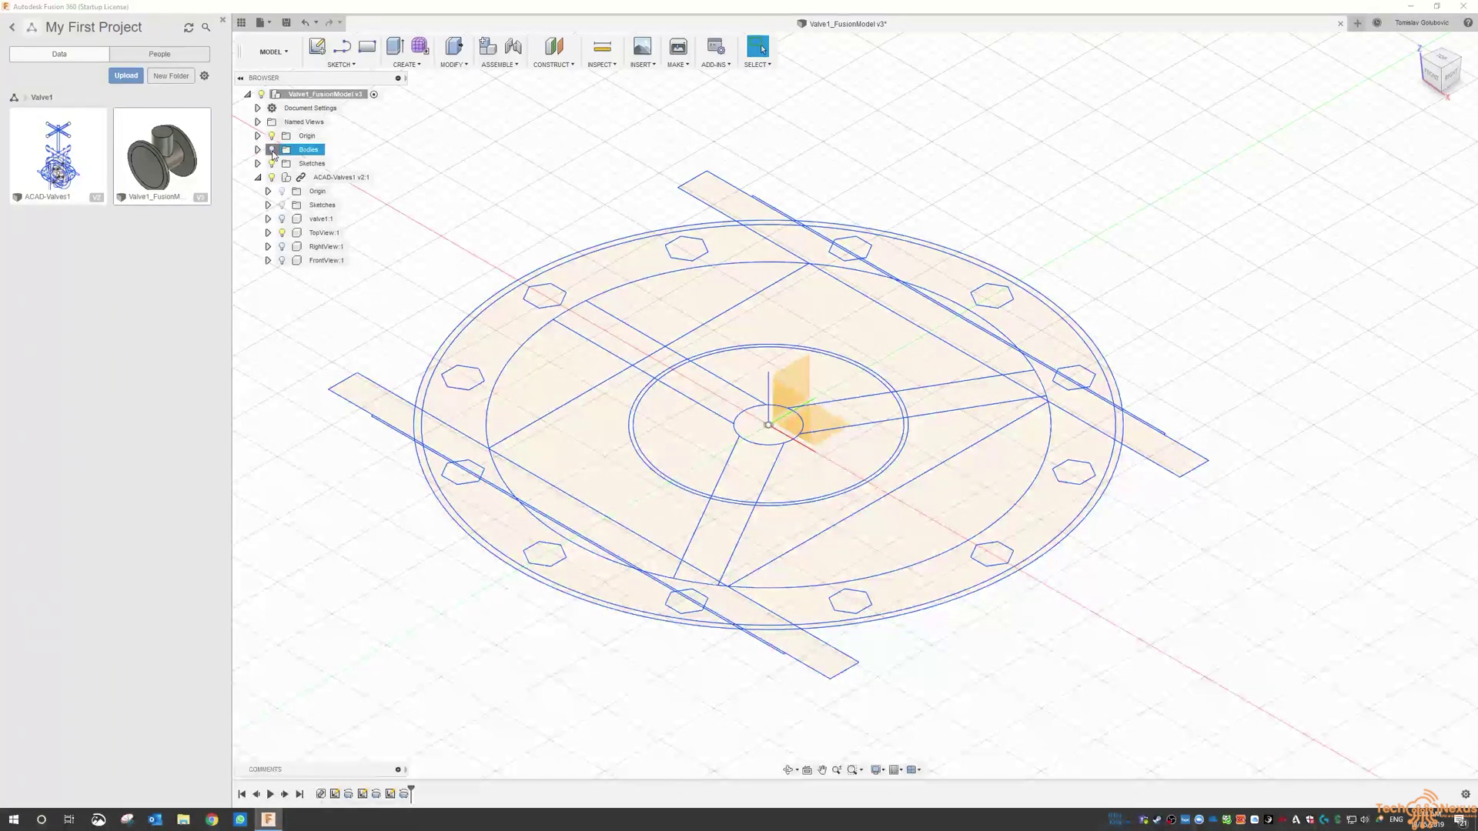
{"action": "scroll", "coordinate": [561, 567], "scroll_direction": "down", "scroll_amount": 5}
{"action": "scroll", "coordinate": [634, 514], "scroll_direction": "down", "scroll_amount": 2}
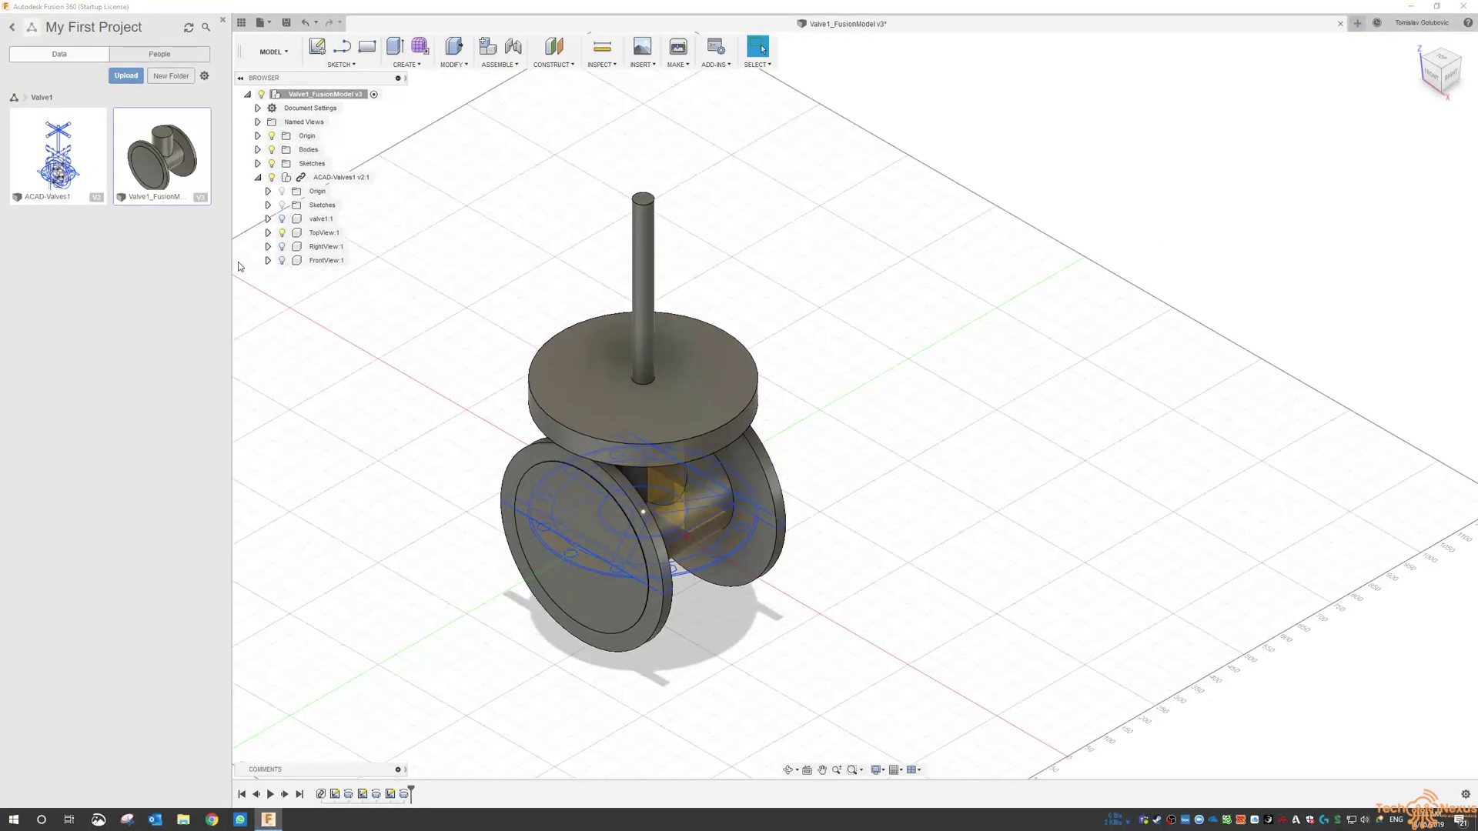
- Hide the TopView component and show the RightView component of the ACAD-Valves1 reference drawing
{"action": "left_click", "coordinate": [282, 232]}
{"action": "left_click", "coordinate": [282, 247]}
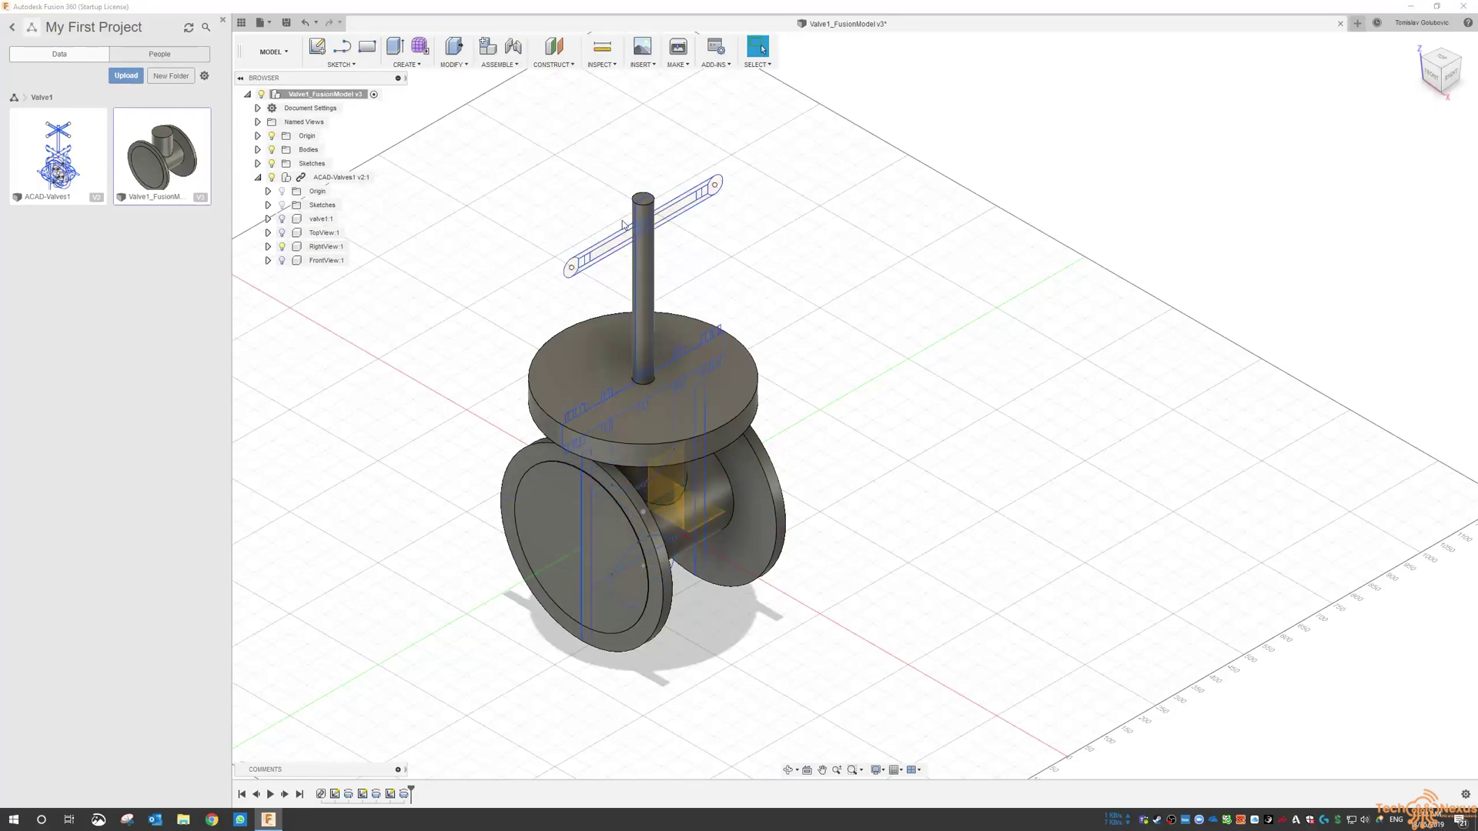
{"action": "scroll", "coordinate": [616, 214], "scroll_direction": "up", "scroll_amount": 3}
{"action": "scroll", "coordinate": [613, 191], "scroll_direction": "up", "scroll_amount": 2}
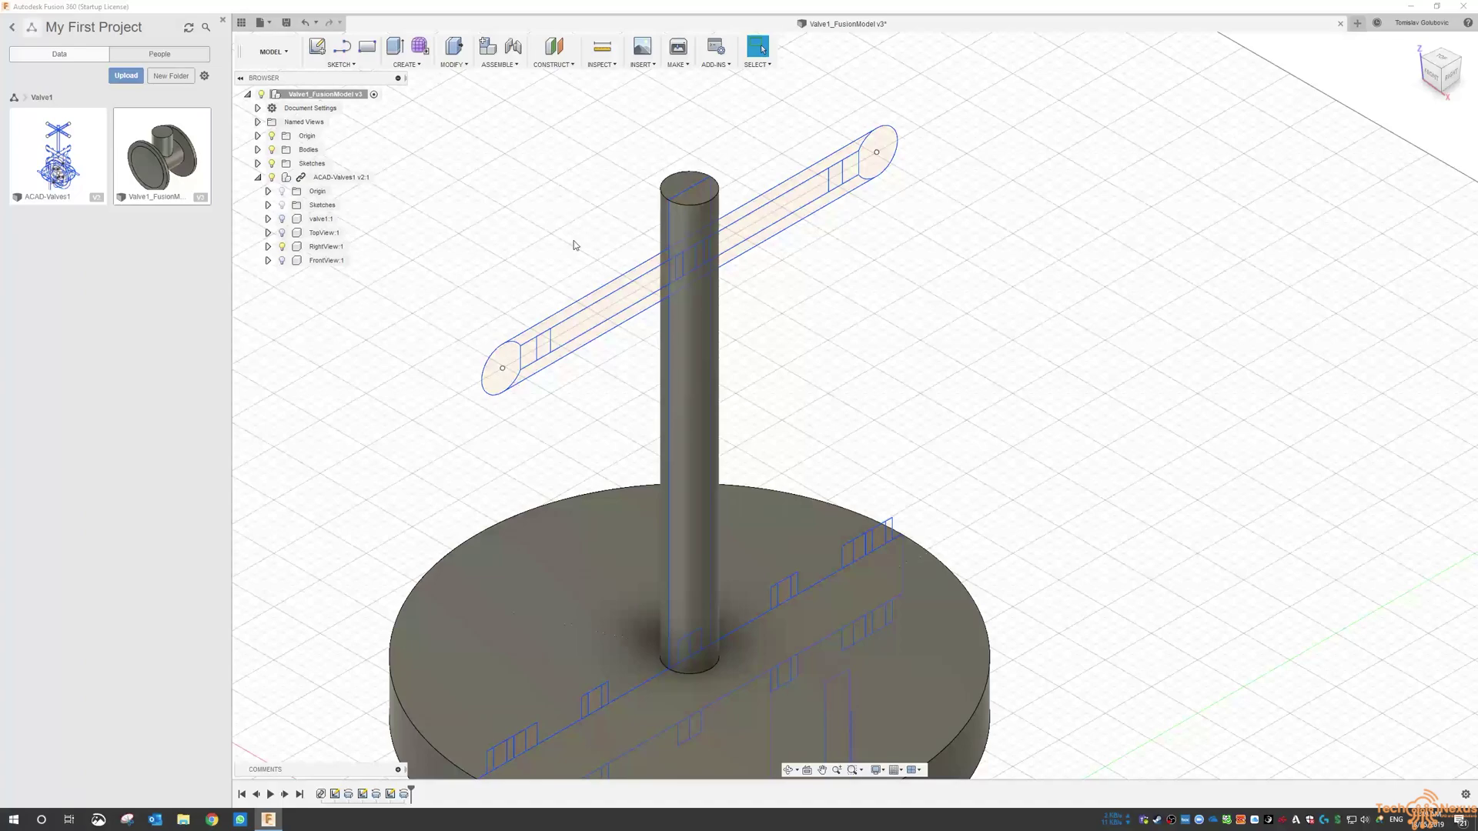
{"action": "scroll", "coordinate": [508, 376], "scroll_direction": "up", "scroll_amount": 2}
- Create a sketch on the vertical origin plane that coincides with the RightView drawing
{"action": "left_click", "coordinate": [341, 64]}
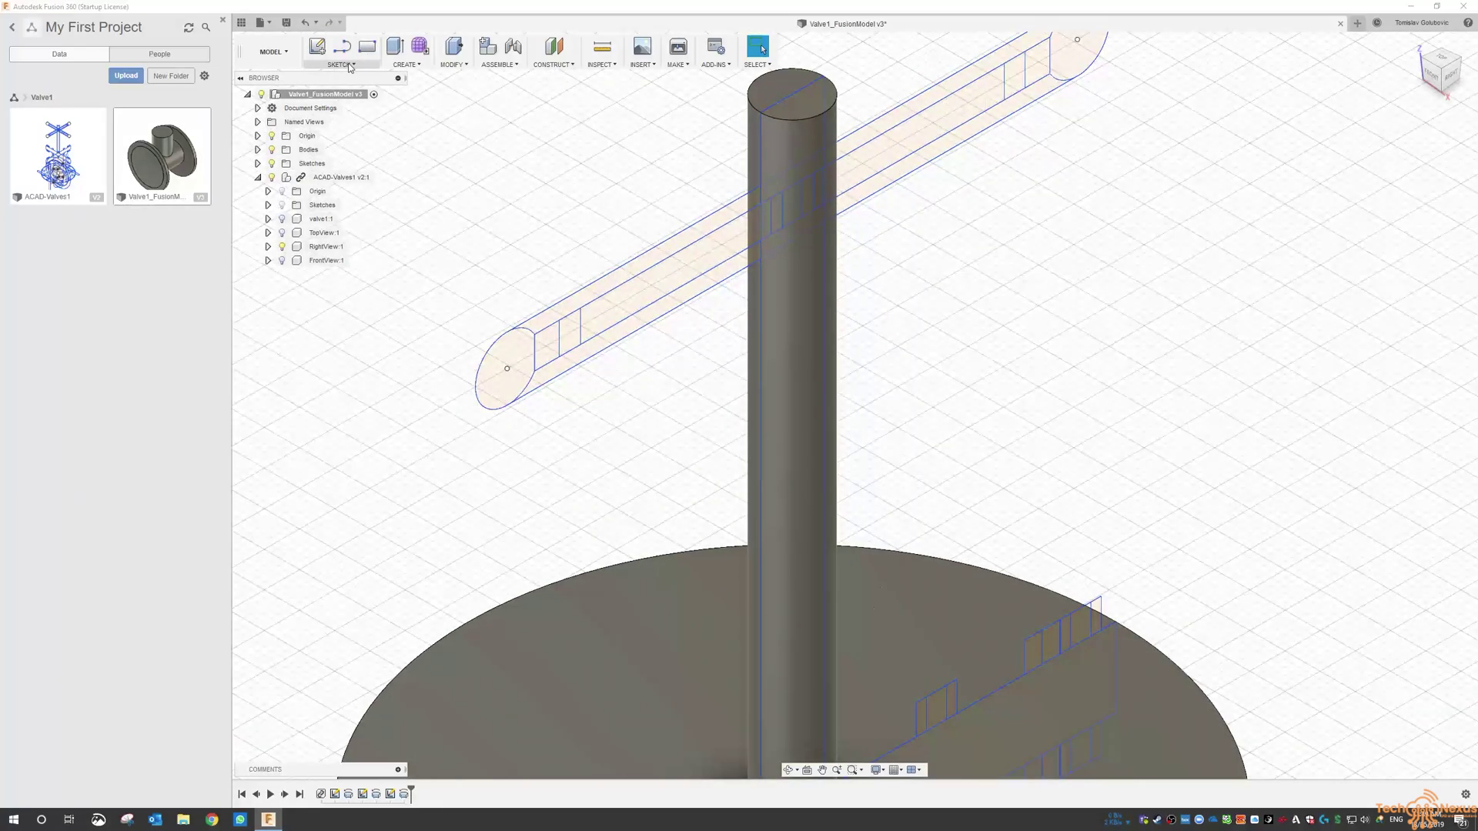
{"action": "left_click", "coordinate": [352, 78]}
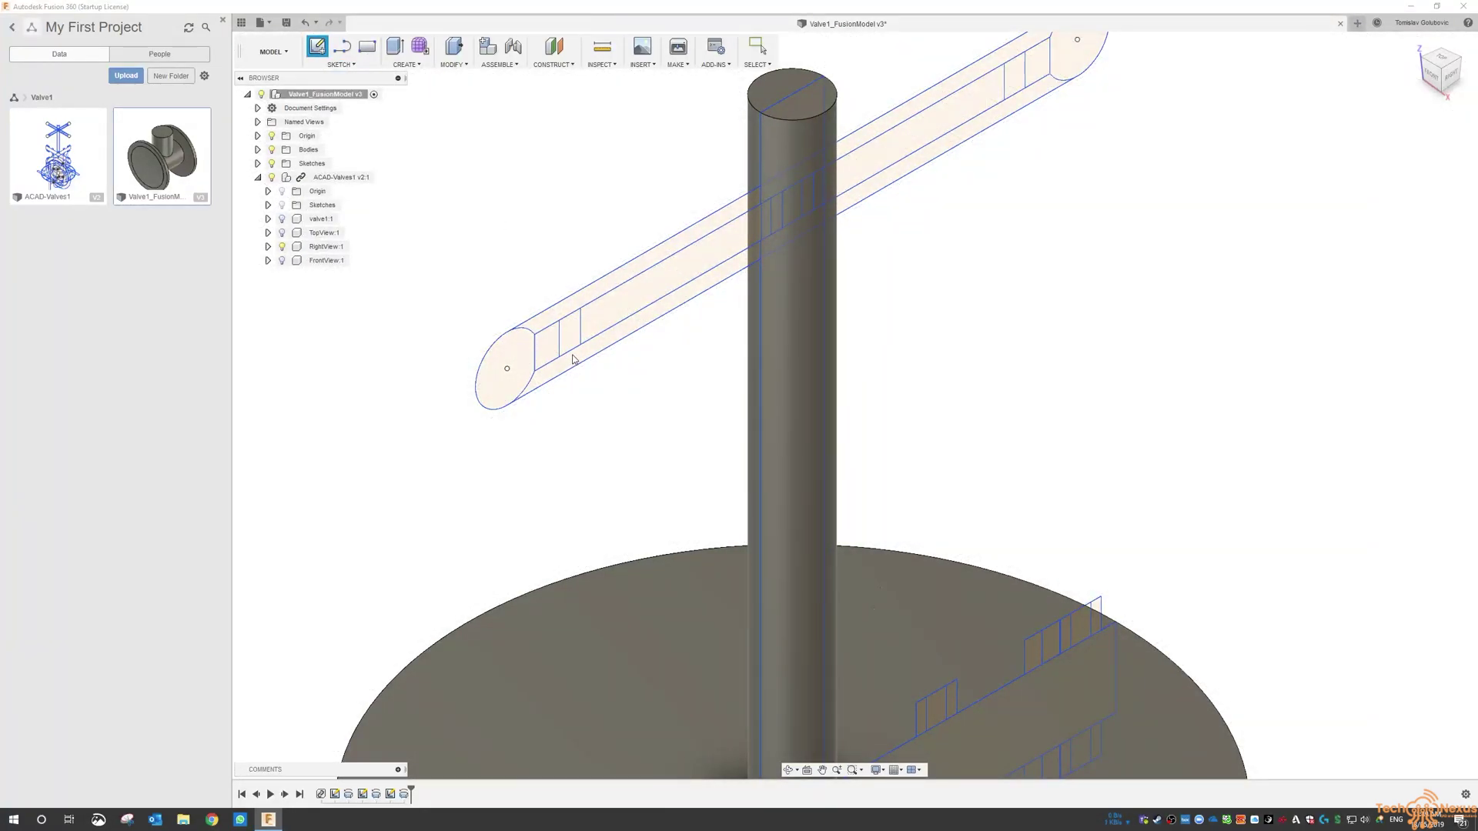
{"action": "scroll", "coordinate": [571, 362], "scroll_direction": "down", "scroll_amount": 5}
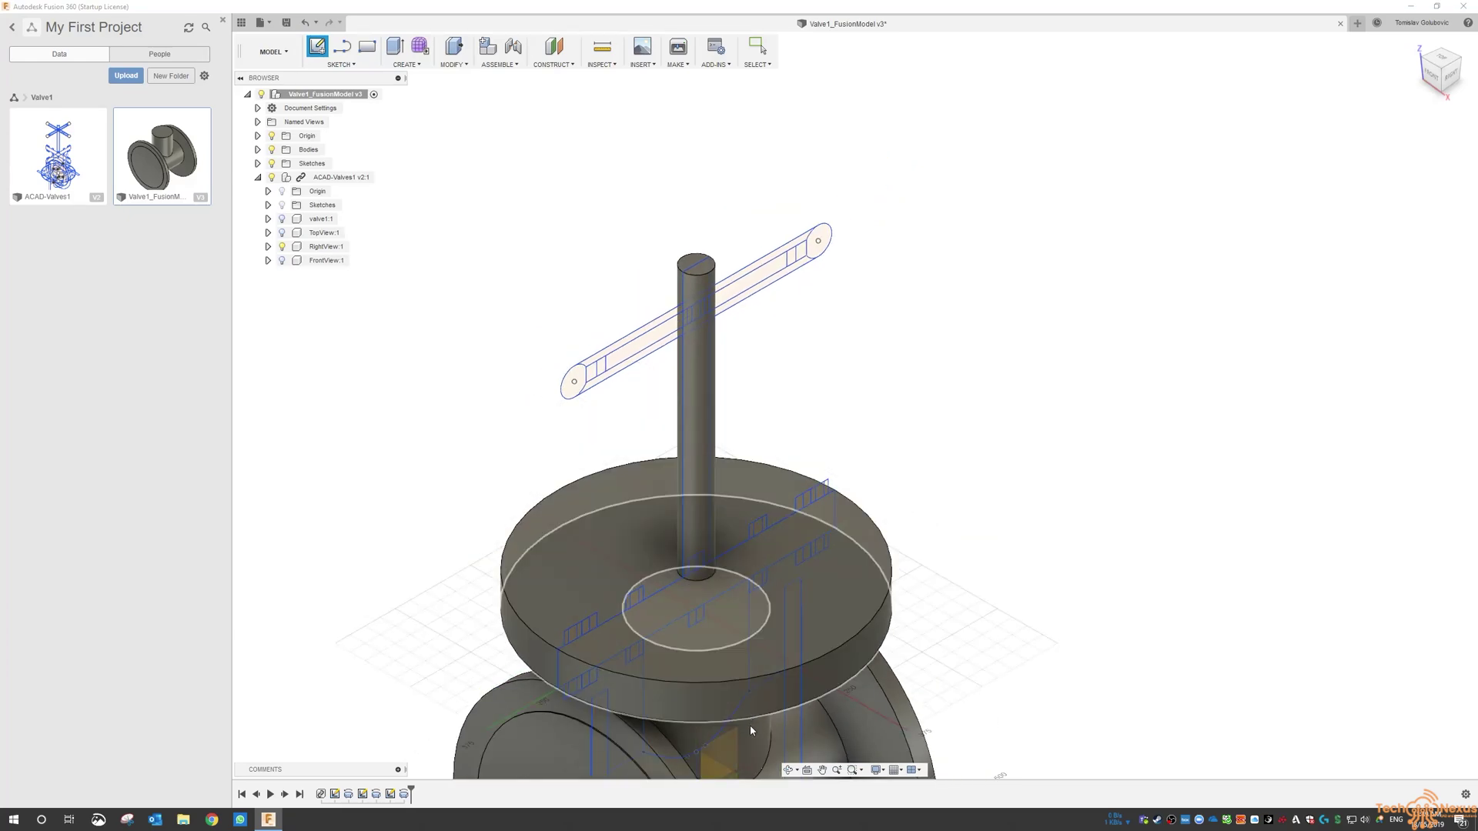
{"action": "left_click", "coordinate": [729, 748]}
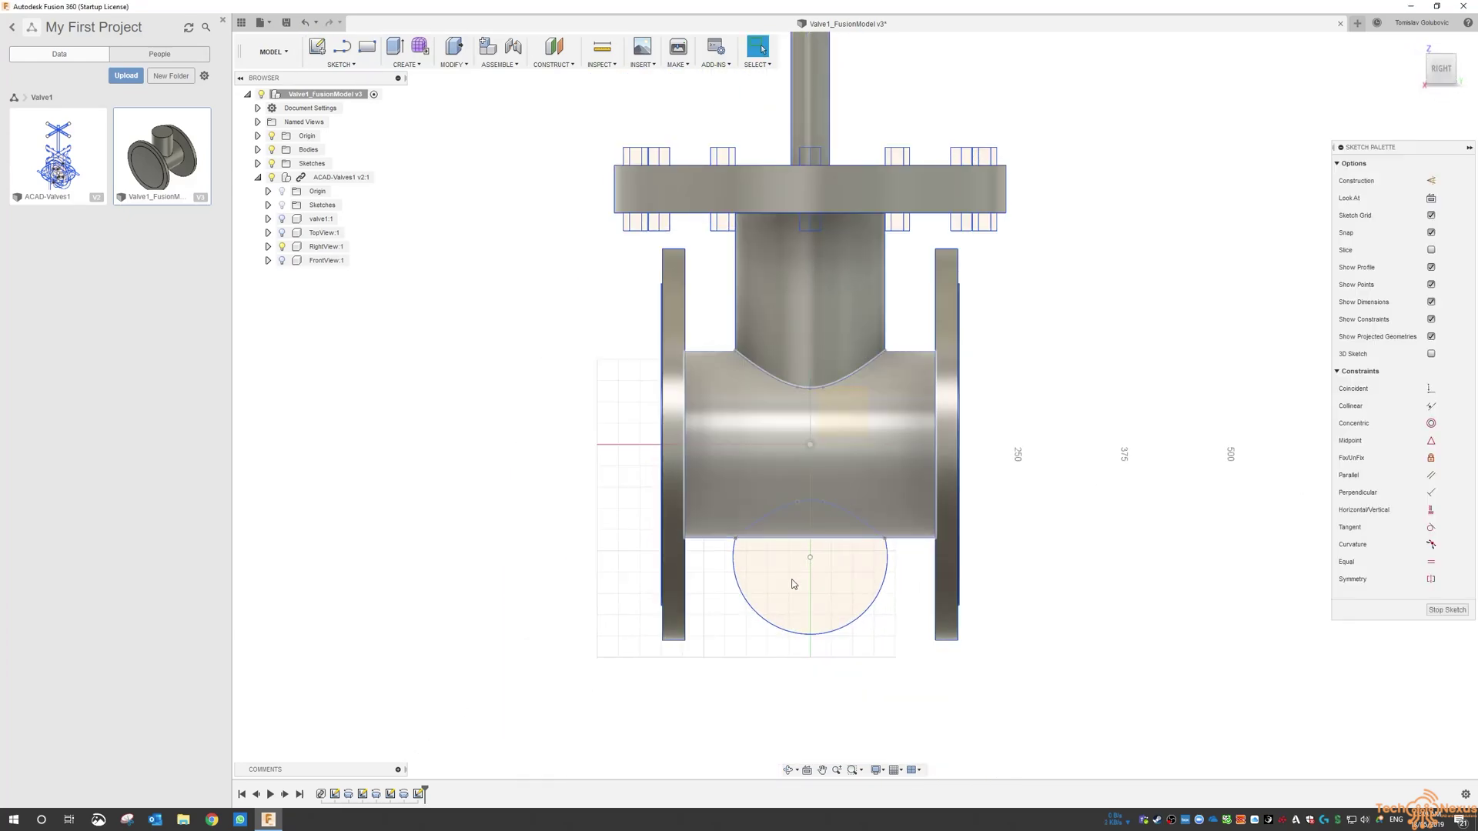
{"action": "scroll", "coordinate": [839, 689], "scroll_direction": "down", "scroll_amount": 3}
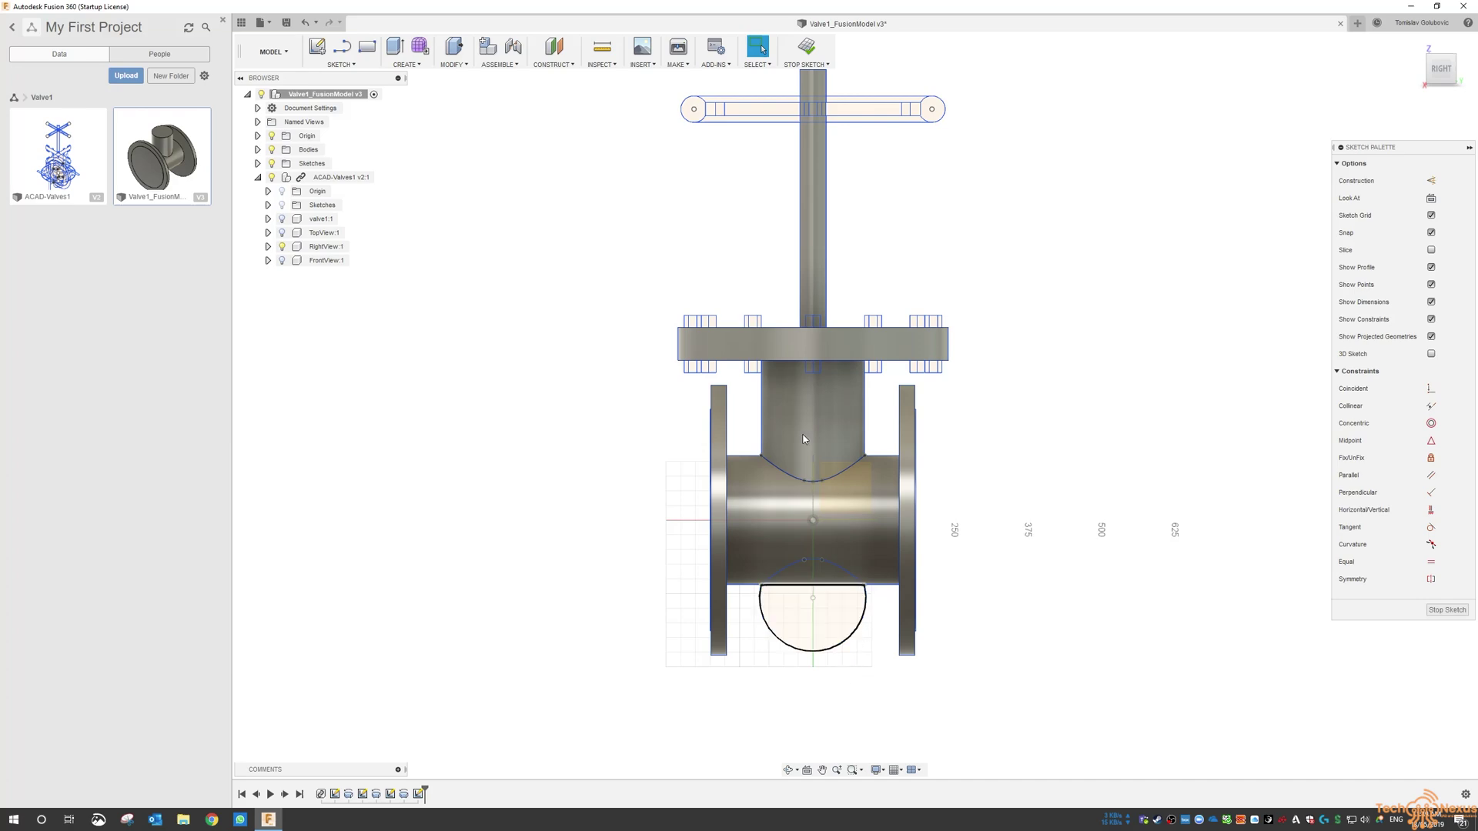
{"action": "scroll", "coordinate": [759, 269], "scroll_direction": "up", "scroll_amount": 5}
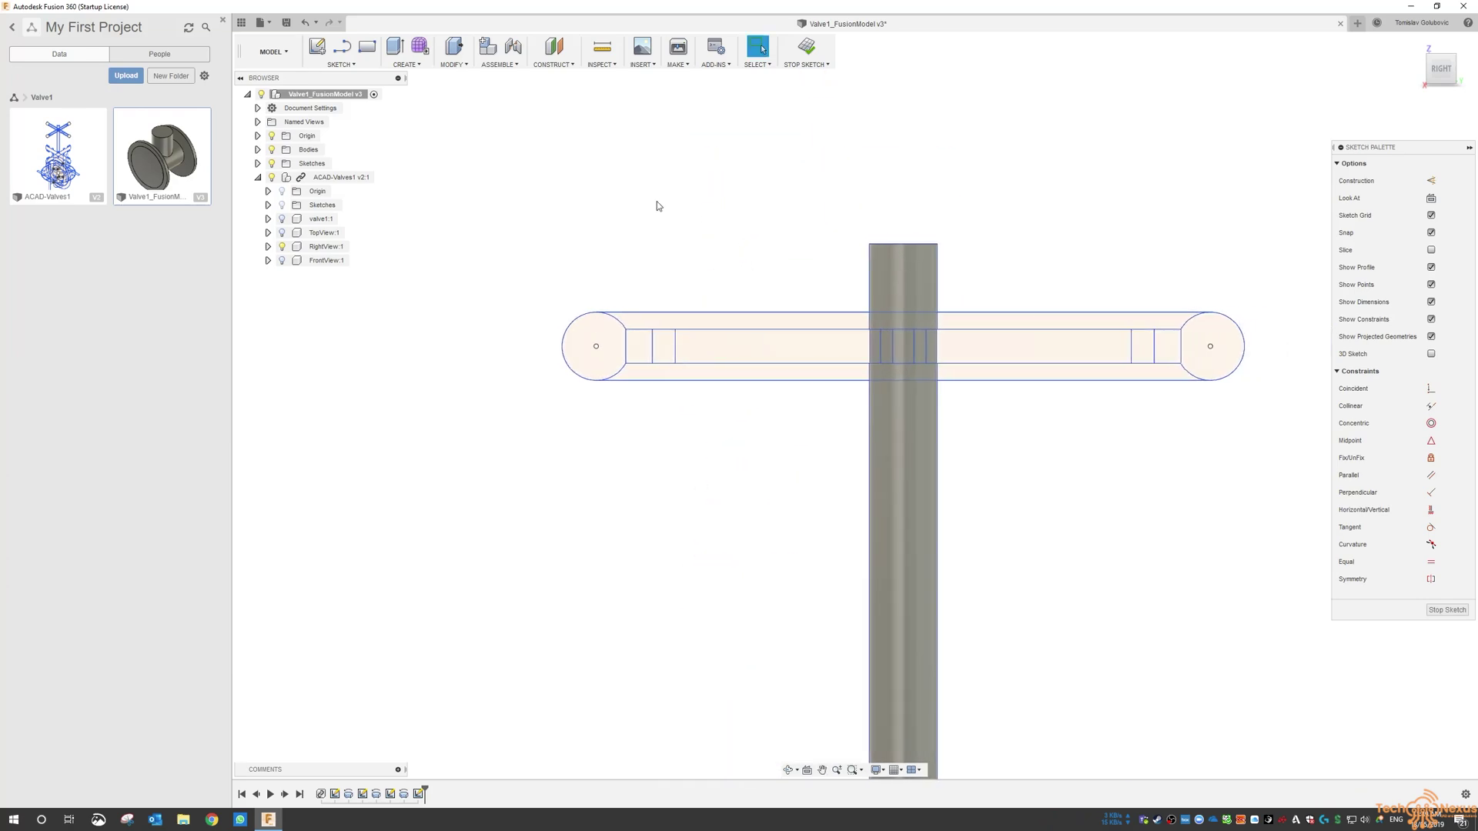
- Draw a center diameter circle over the handwheel's left rim section, matching its reference outline, and finish the sketch
{"action": "left_click", "coordinate": [341, 64]}
{"action": "mouse_move", "coordinate": [349, 110]}
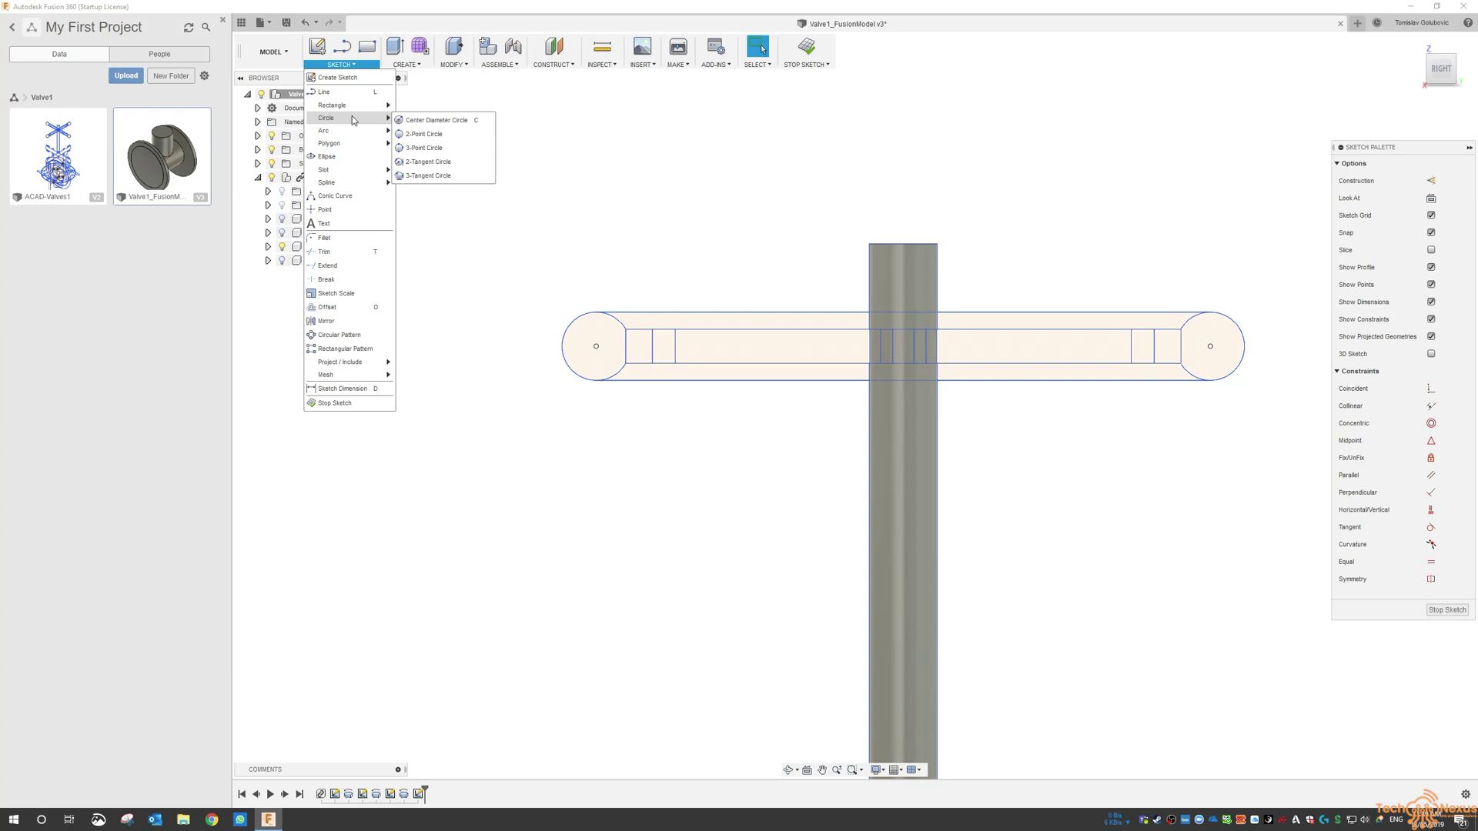
{"action": "left_click", "coordinate": [433, 121]}
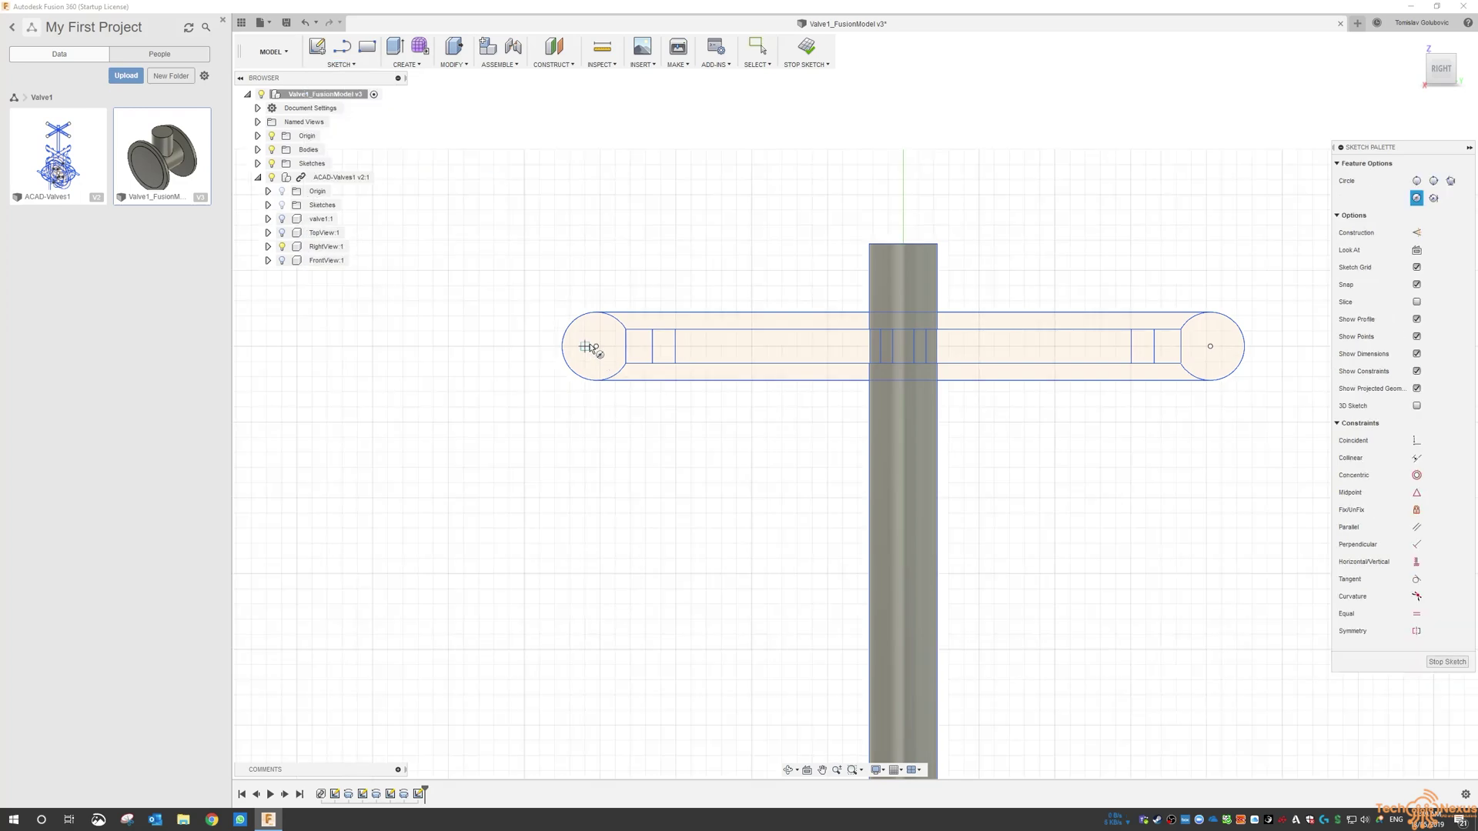
{"action": "left_click", "coordinate": [596, 348]}
{"action": "scroll", "coordinate": [588, 343], "scroll_direction": "down", "scroll_amount": 3}
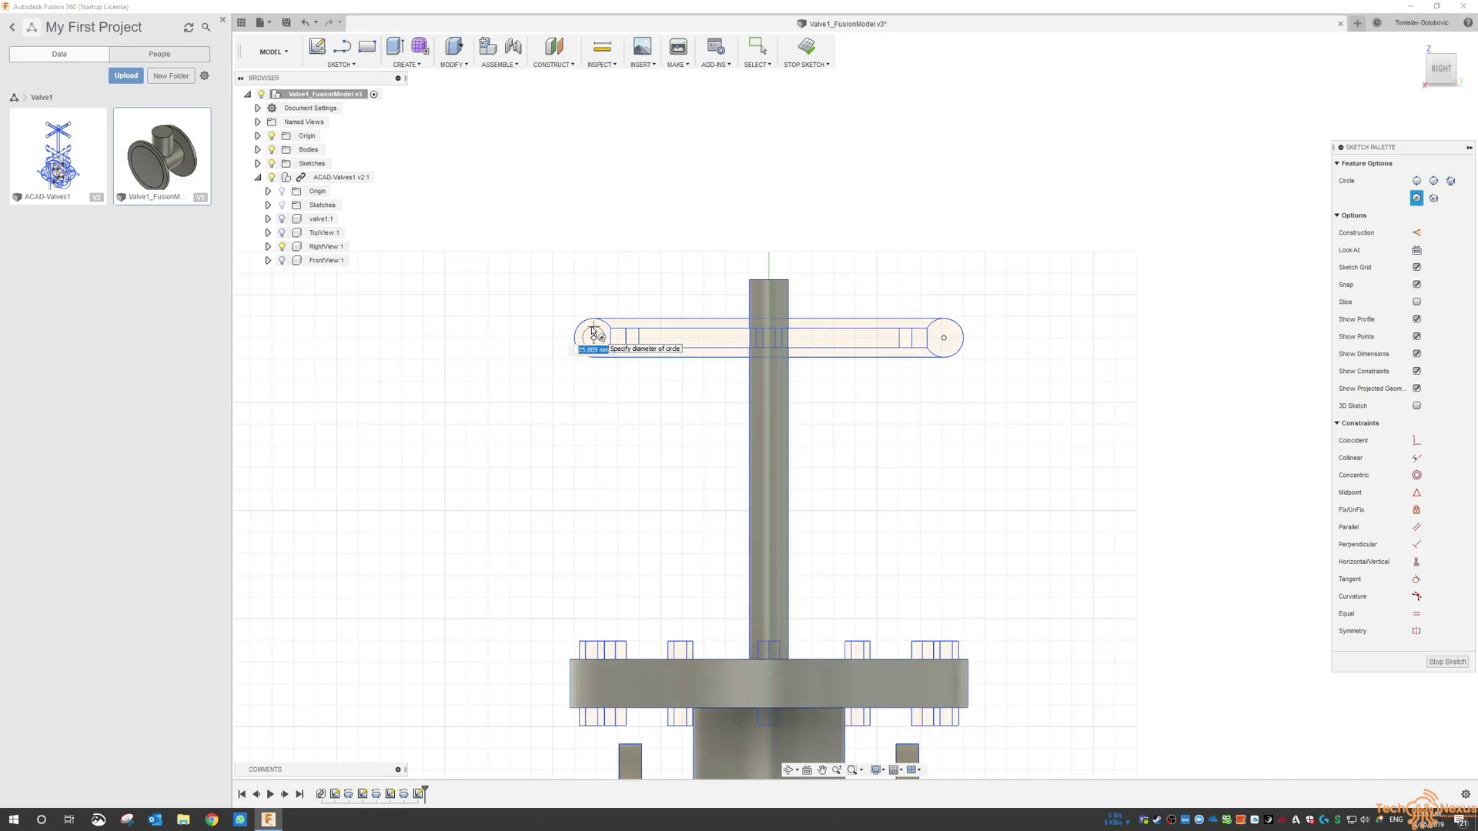
{"action": "scroll", "coordinate": [589, 340], "scroll_direction": "up", "scroll_amount": 5}
{"action": "scroll", "coordinate": [594, 323], "scroll_direction": "up", "scroll_amount": 3}
{"action": "left_click", "coordinate": [664, 273]}
{"action": "scroll", "coordinate": [525, 377], "scroll_direction": "down", "scroll_amount": 5}
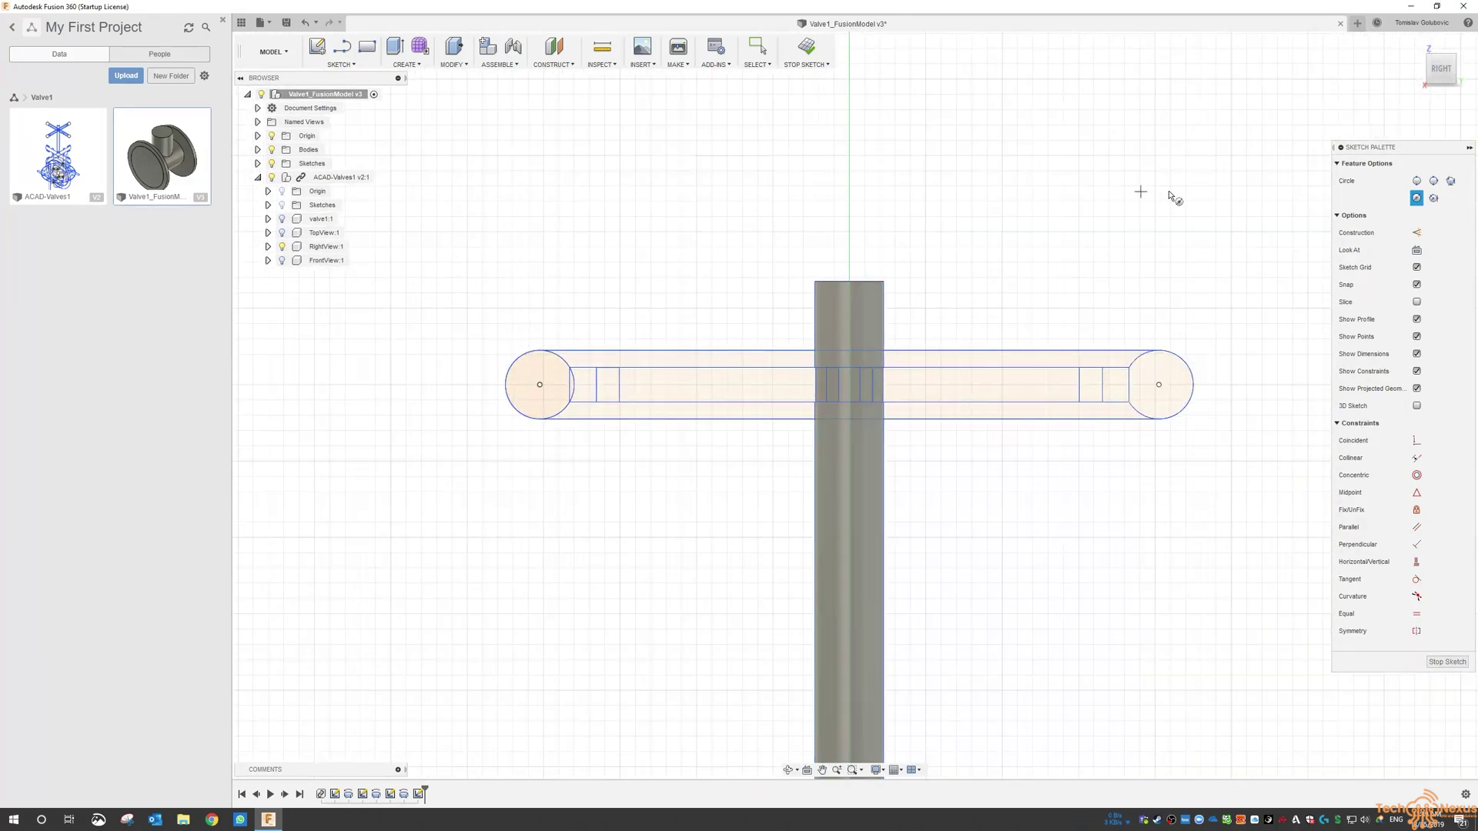
{"action": "left_click", "coordinate": [1447, 661]}
- Revolve the rim circle 360 degrees about the stem's cylindrical face as a new body
{"action": "mouse_move", "coordinate": [657, 267]}
{"action": "middle_mouse_down", "text": "shift"}
{"action": "mouse_move", "coordinate": [717, 322]}
{"action": "mouse_move", "coordinate": [721, 285]}
{"action": "middle_mouse_up", "text": "shift"}
{"action": "scroll", "coordinate": [732, 278], "scroll_direction": "up", "scroll_amount": 5}
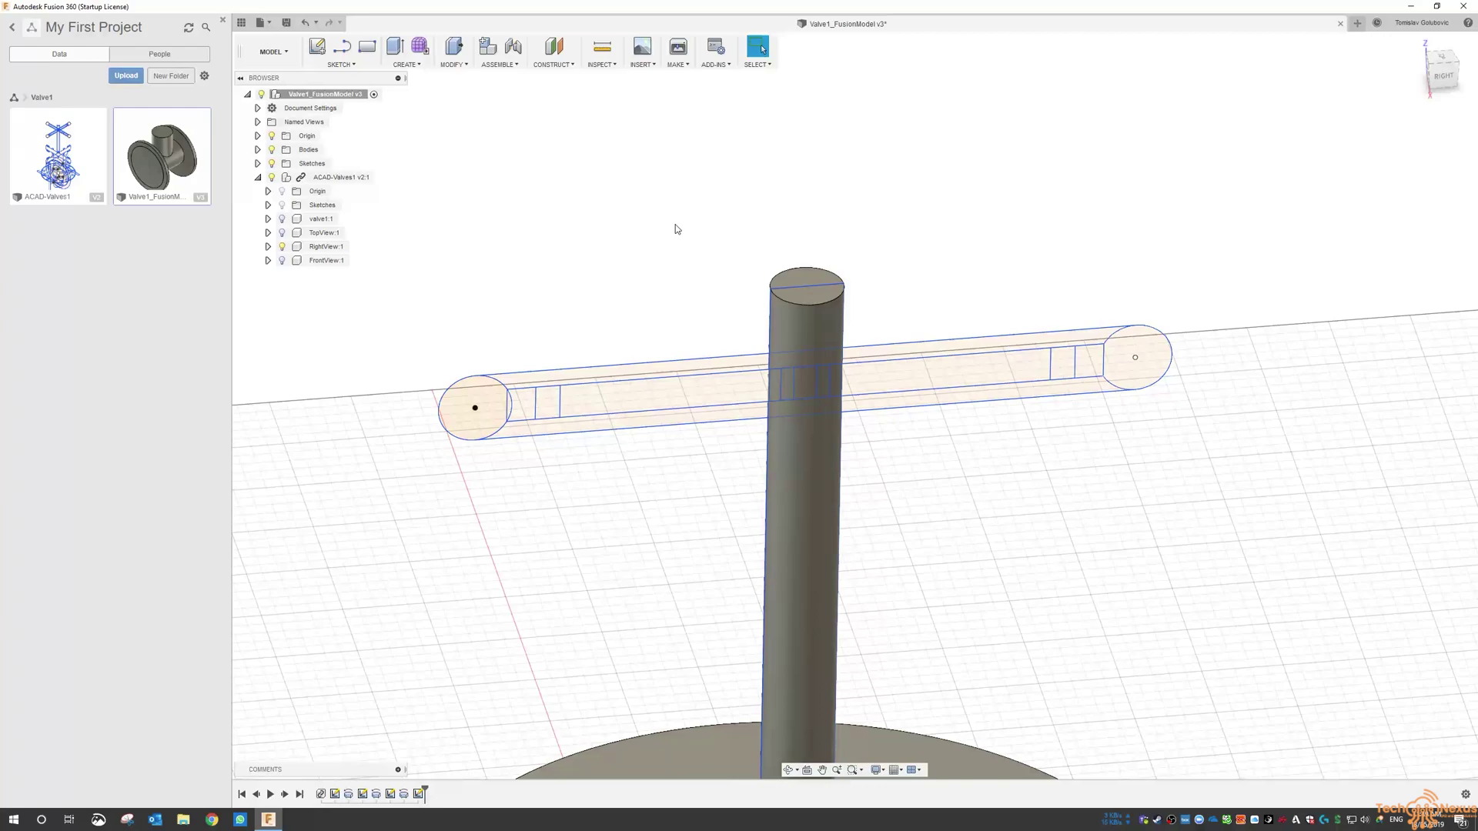
{"action": "left_click", "coordinate": [408, 67]}
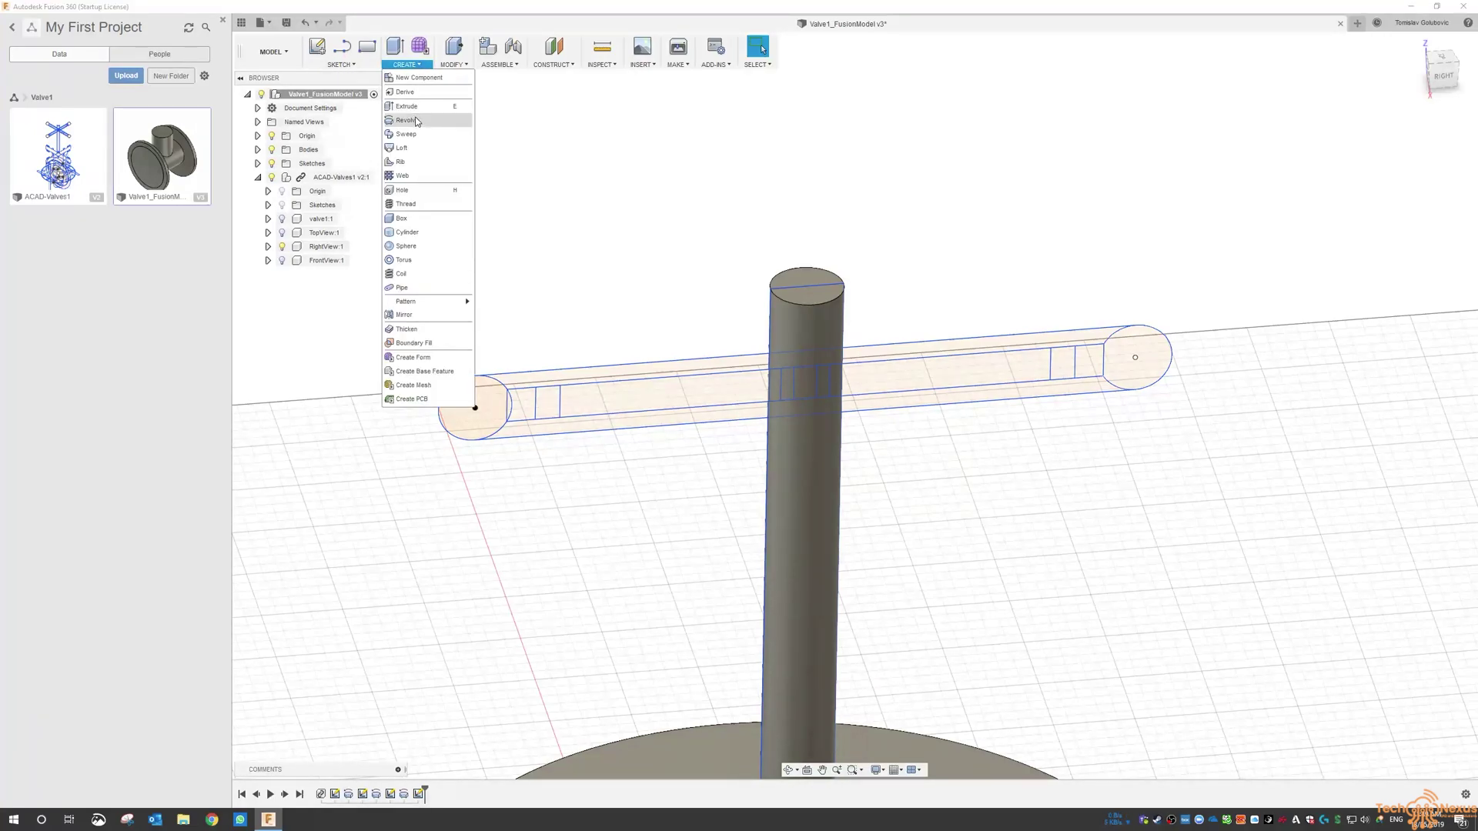
{"action": "left_click", "coordinate": [419, 119]}
{"action": "left_click", "coordinate": [488, 390]}
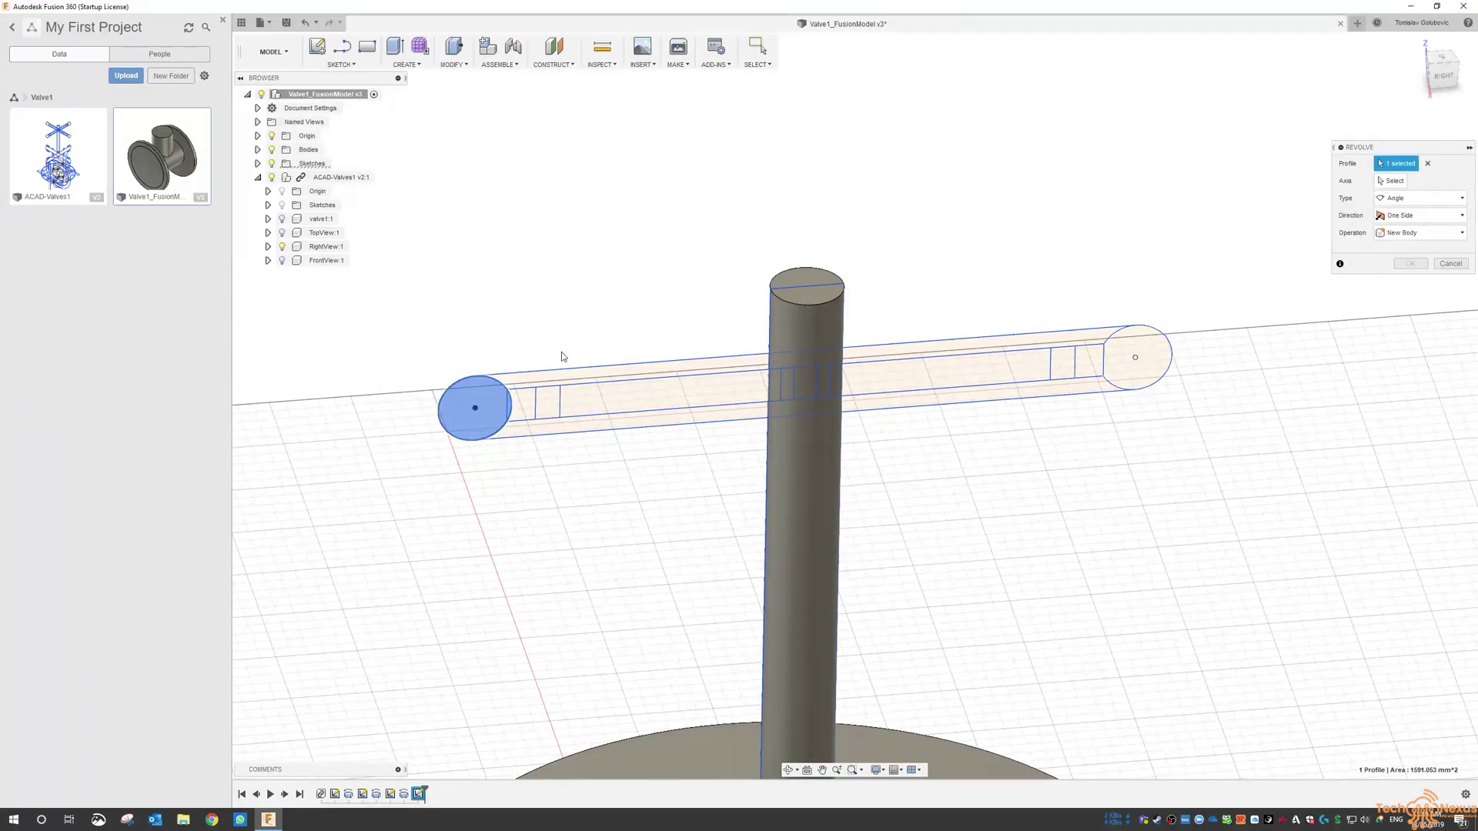
{"action": "left_click", "coordinate": [1391, 180]}
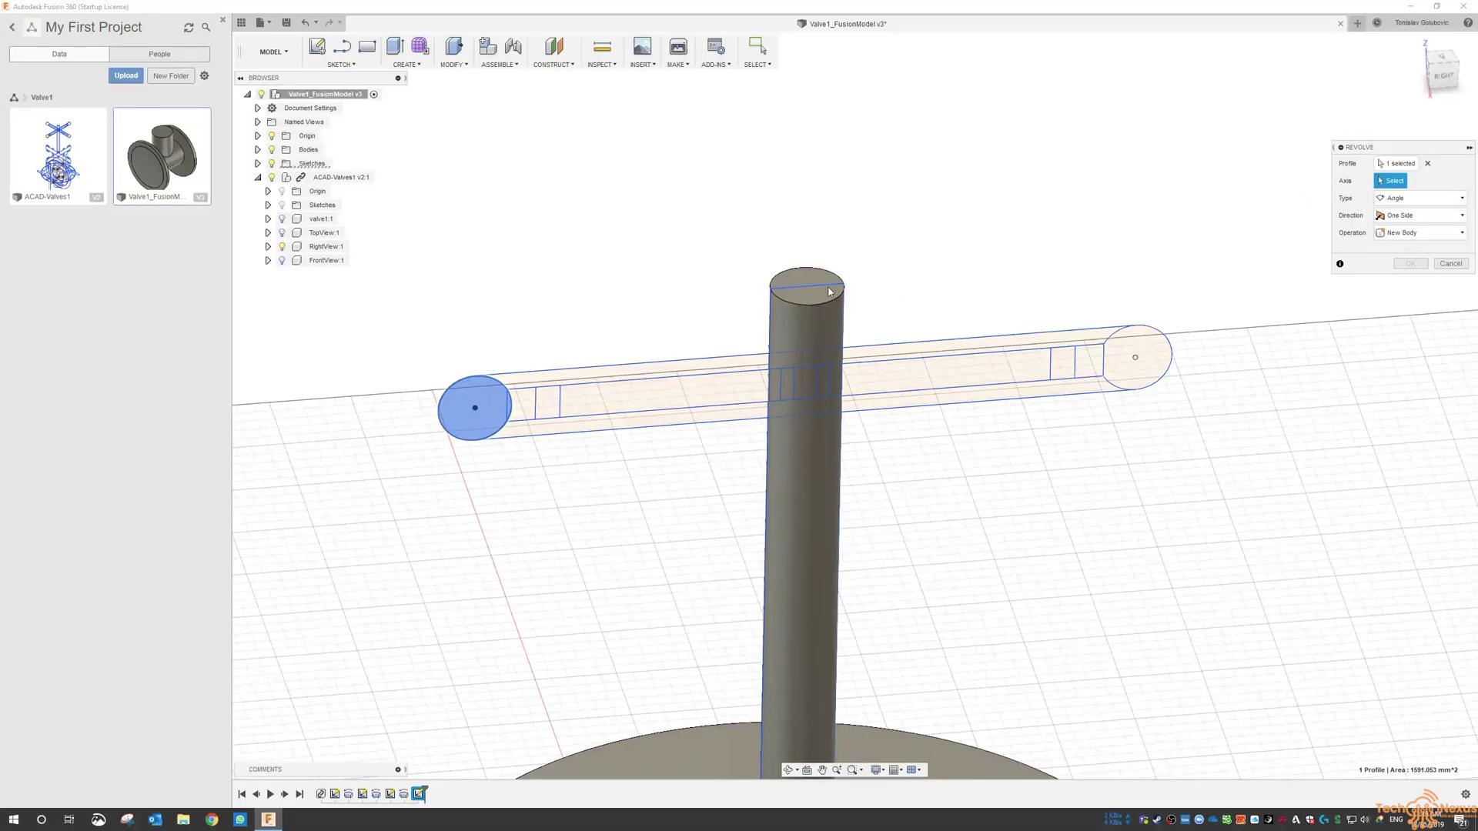
{"action": "left_click", "coordinate": [809, 452]}
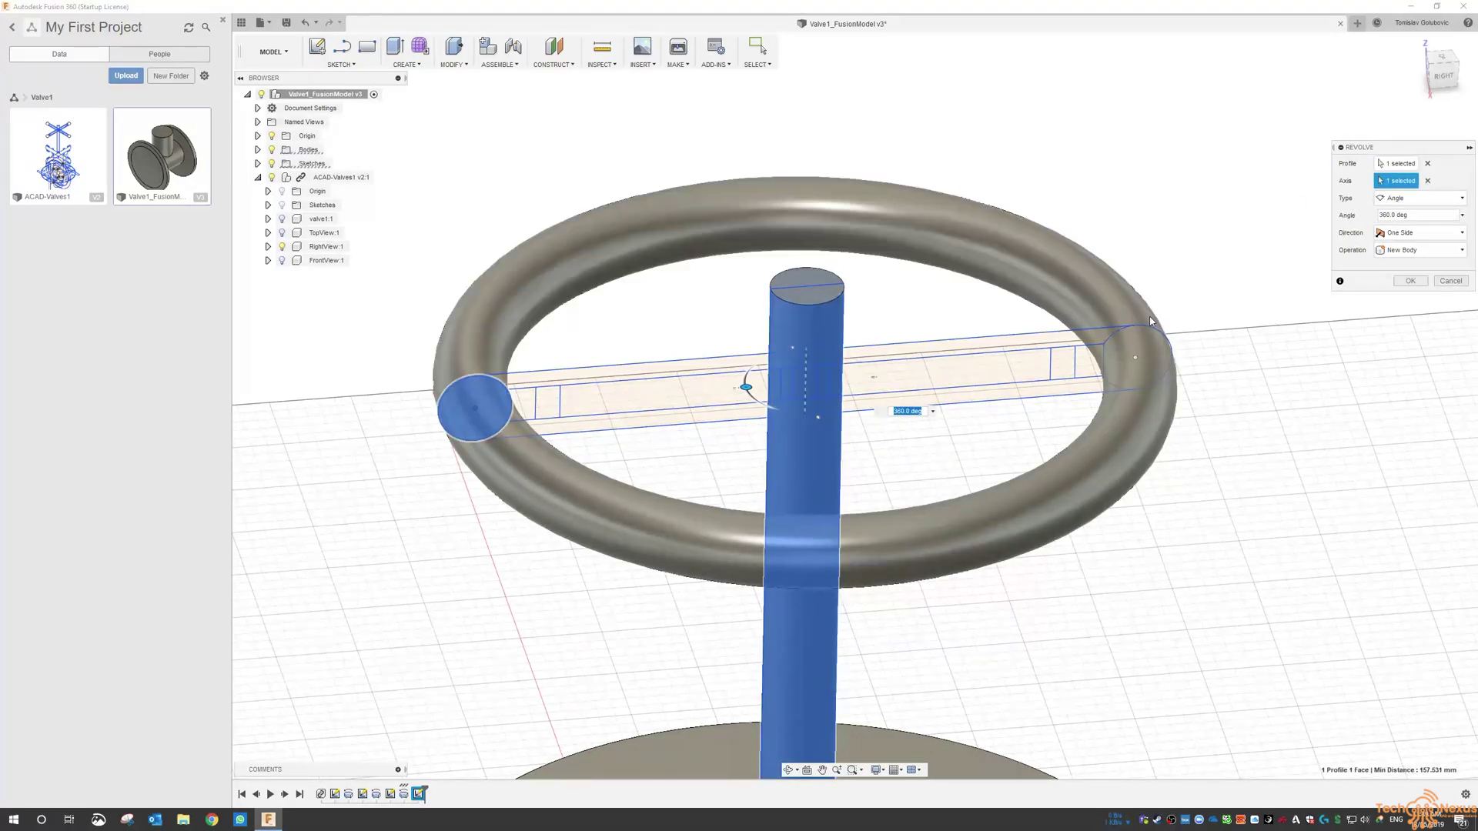
{"action": "left_click", "coordinate": [1411, 280]}
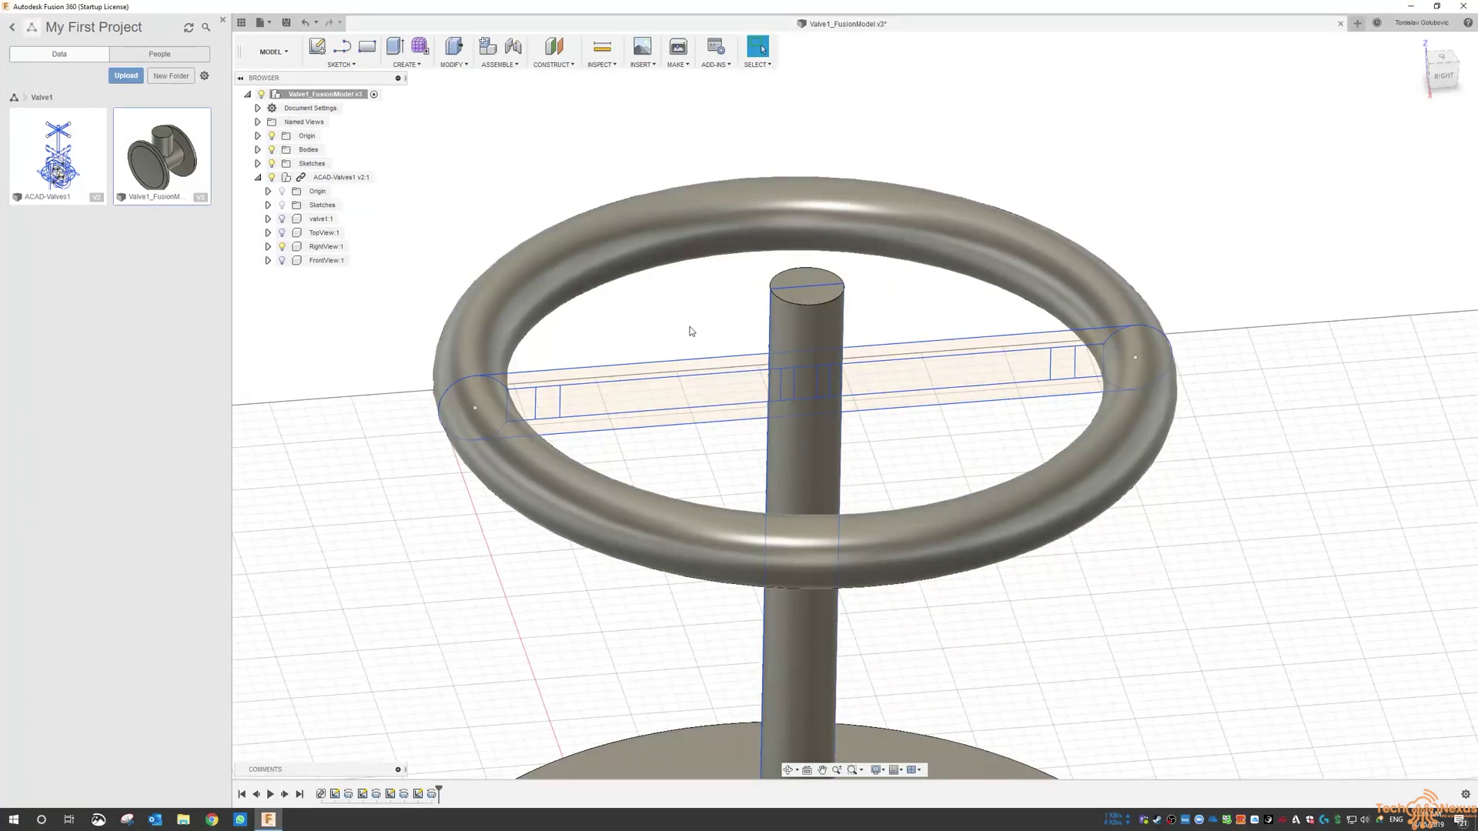
- Measure the distance between the upper and lower edges of the handwheel spoke in the RightView drawing
{"action": "middle_click_drag", "start_coordinate": [683, 353], "coordinate": [692, 340], "text": "shift"}
{"action": "mouse_move", "coordinate": [676, 332]}
{"action": "middle_mouse_down", "text": "shift"}
{"action": "mouse_move", "coordinate": [669, 360]}
{"action": "mouse_move", "coordinate": [679, 346]}
{"action": "middle_mouse_up", "text": "shift"}
{"action": "scroll", "coordinate": [693, 357], "scroll_direction": "up", "scroll_amount": 5}
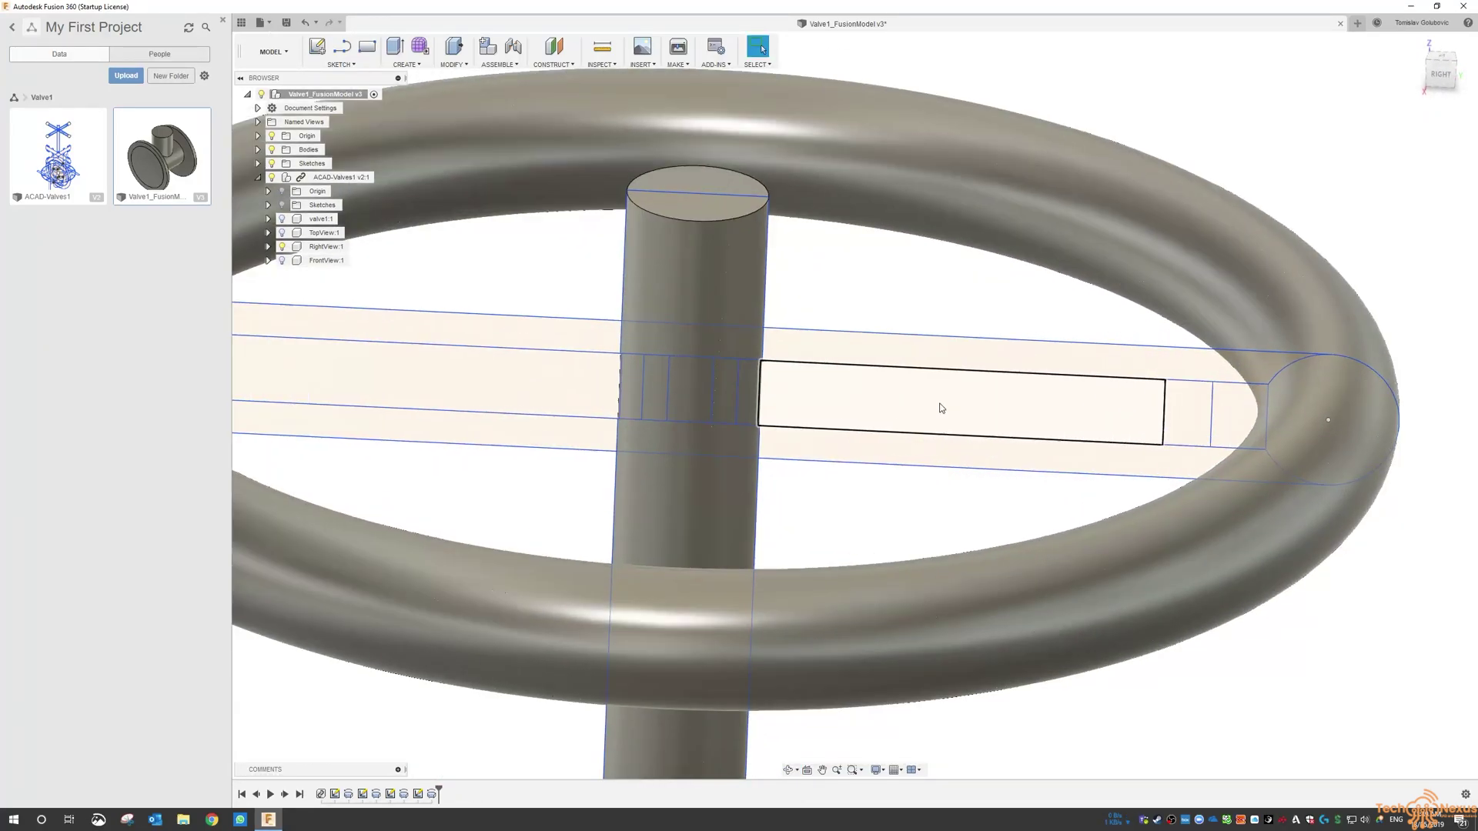
{"action": "left_click", "coordinate": [595, 65]}
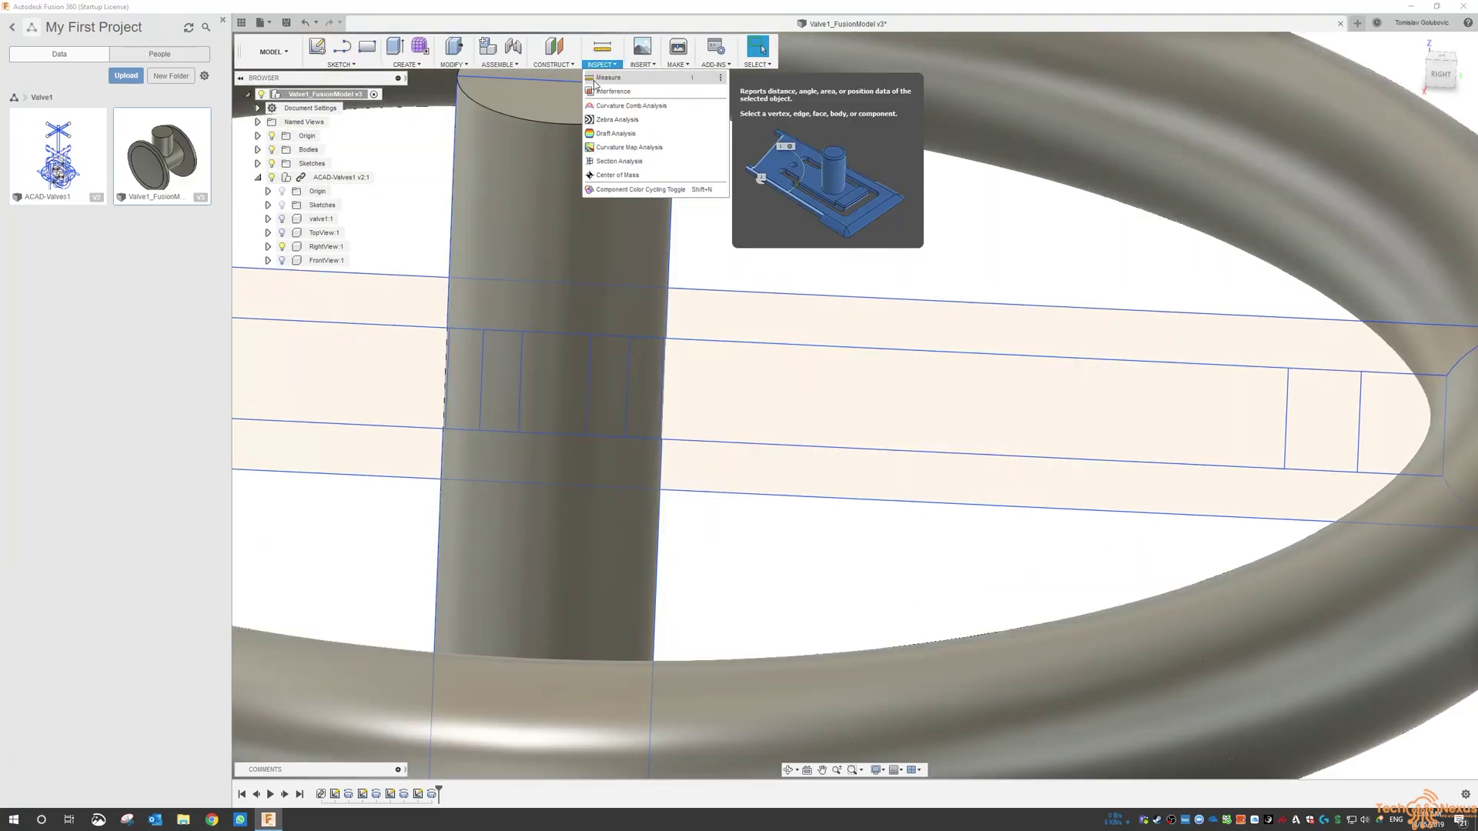
{"action": "left_click", "coordinate": [608, 77]}
{"action": "left_click", "coordinate": [797, 345]}
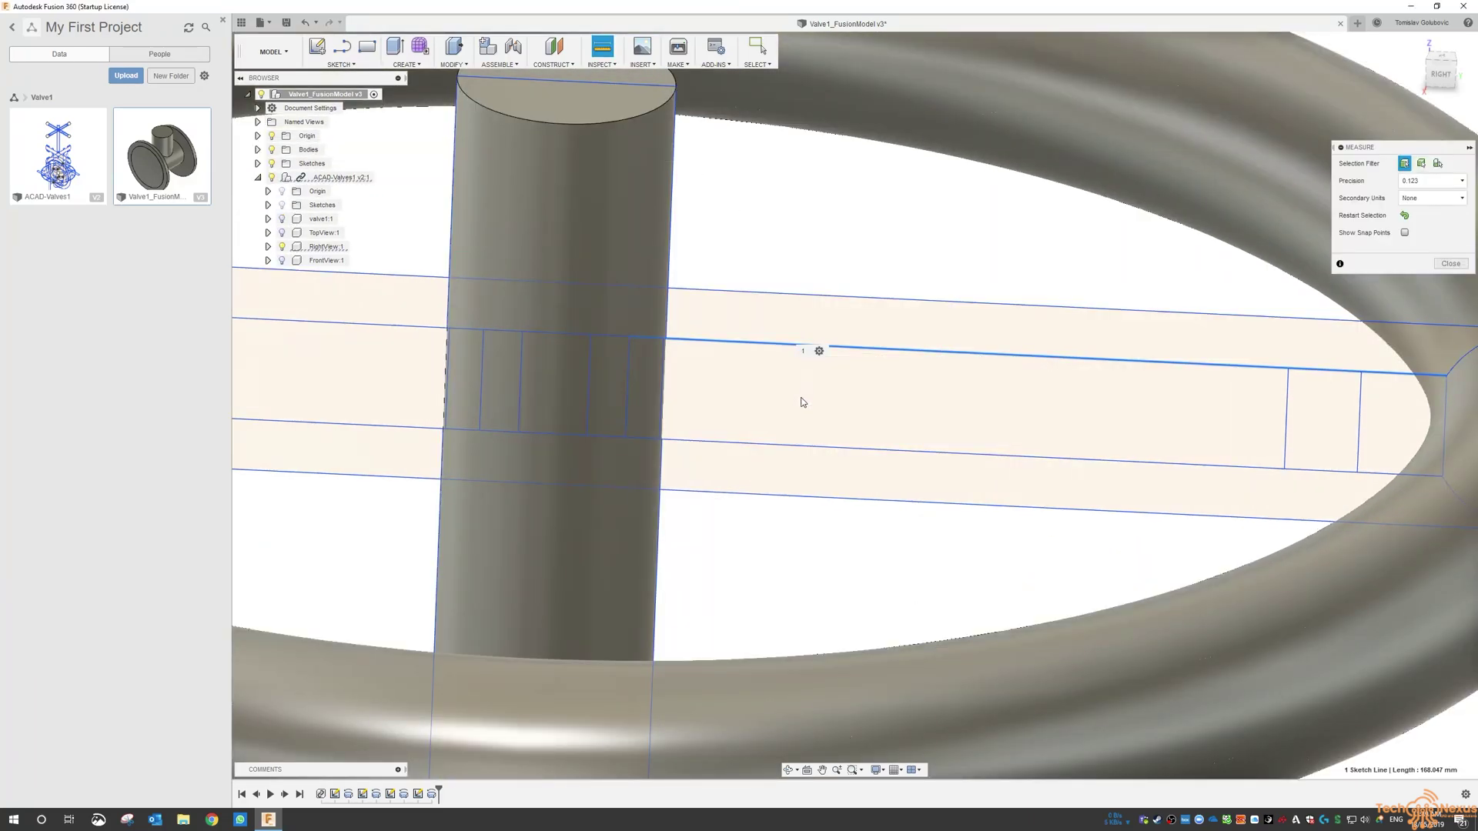
{"action": "left_click", "coordinate": [801, 448]}
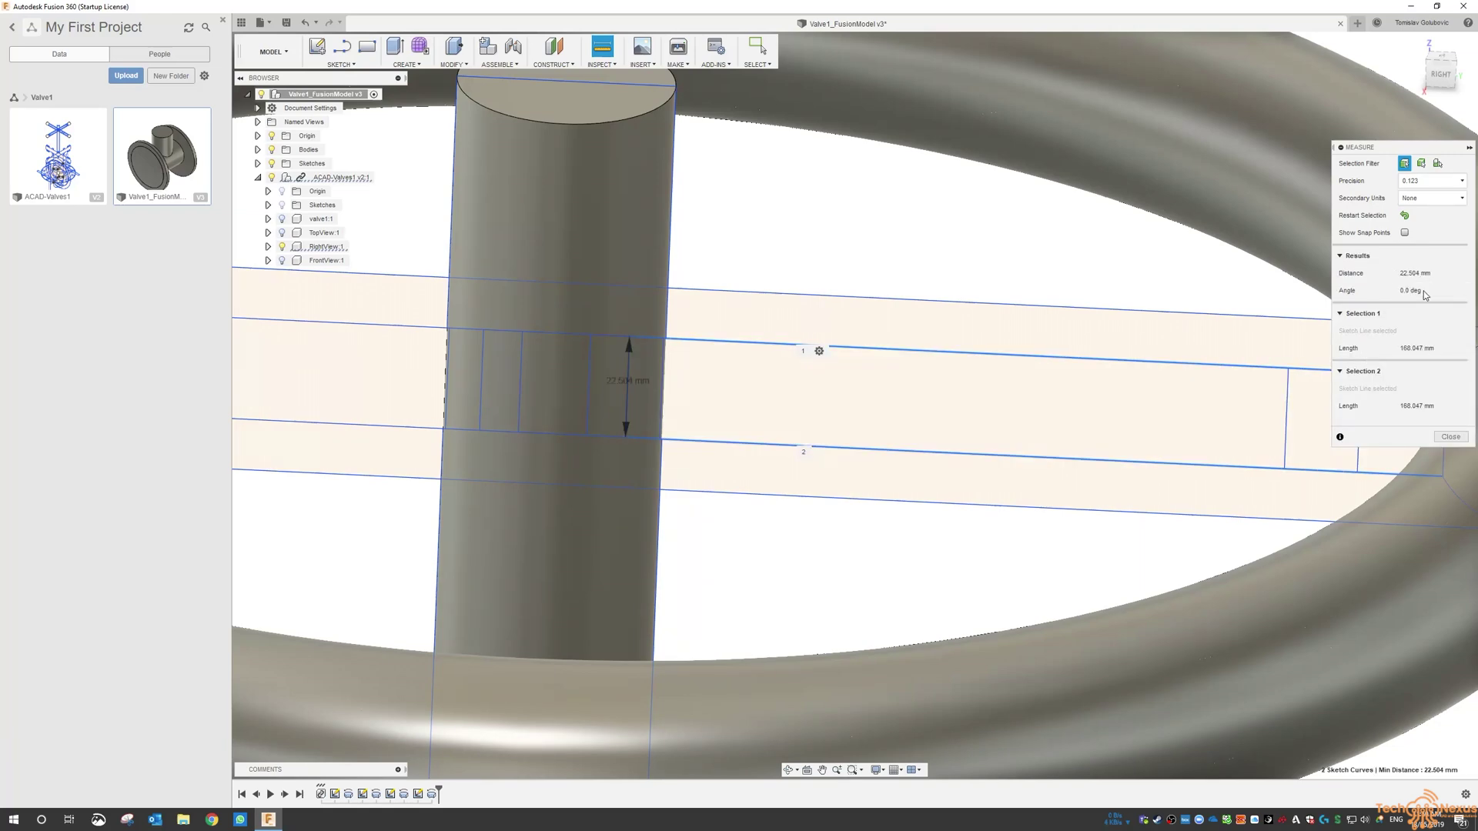
{"action": "left_click", "coordinate": [1451, 436]}
- Create another sketch on the vertical origin plane of the RightView drawing for the handwheel spoke
{"action": "scroll", "coordinate": [858, 274], "scroll_direction": "down", "scroll_amount": 2}
{"action": "scroll", "coordinate": [858, 274], "scroll_direction": "down", "scroll_amount": 3}
{"action": "left_click", "coordinate": [341, 64]}
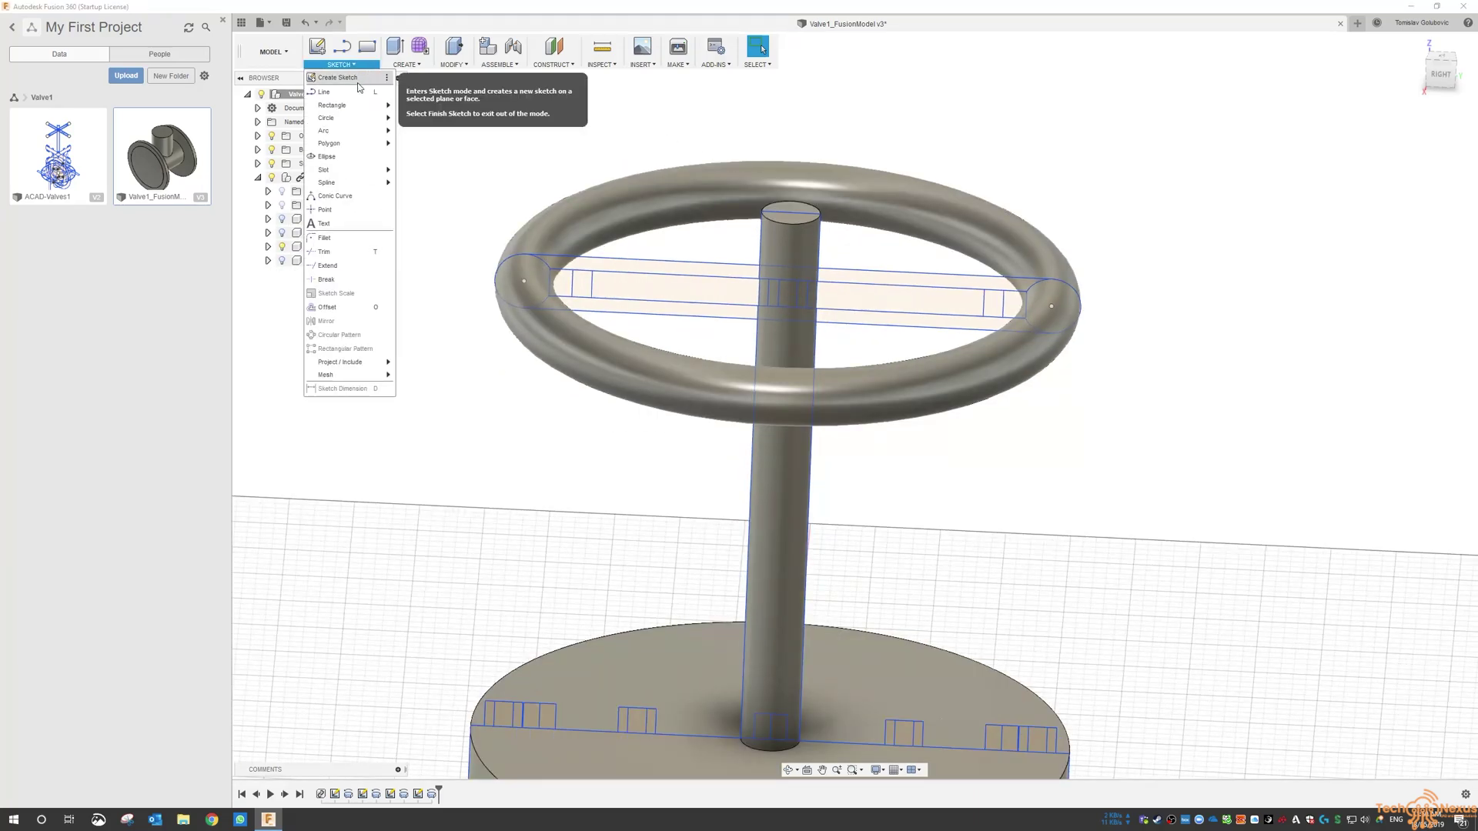
{"action": "left_click", "coordinate": [357, 96]}
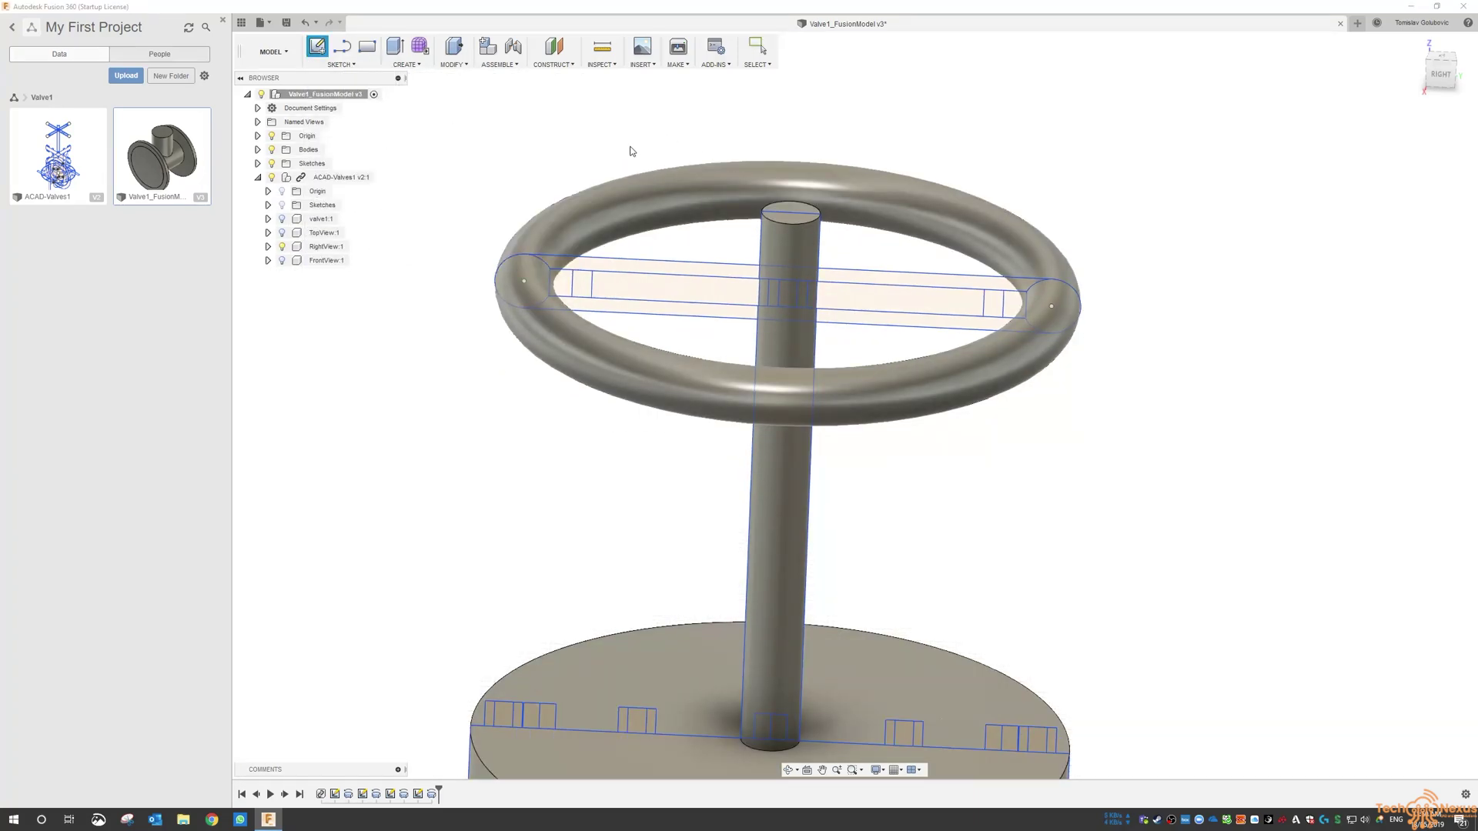
{"action": "scroll", "coordinate": [710, 149], "scroll_direction": "down", "scroll_amount": 4}
{"action": "left_click", "coordinate": [760, 509]}
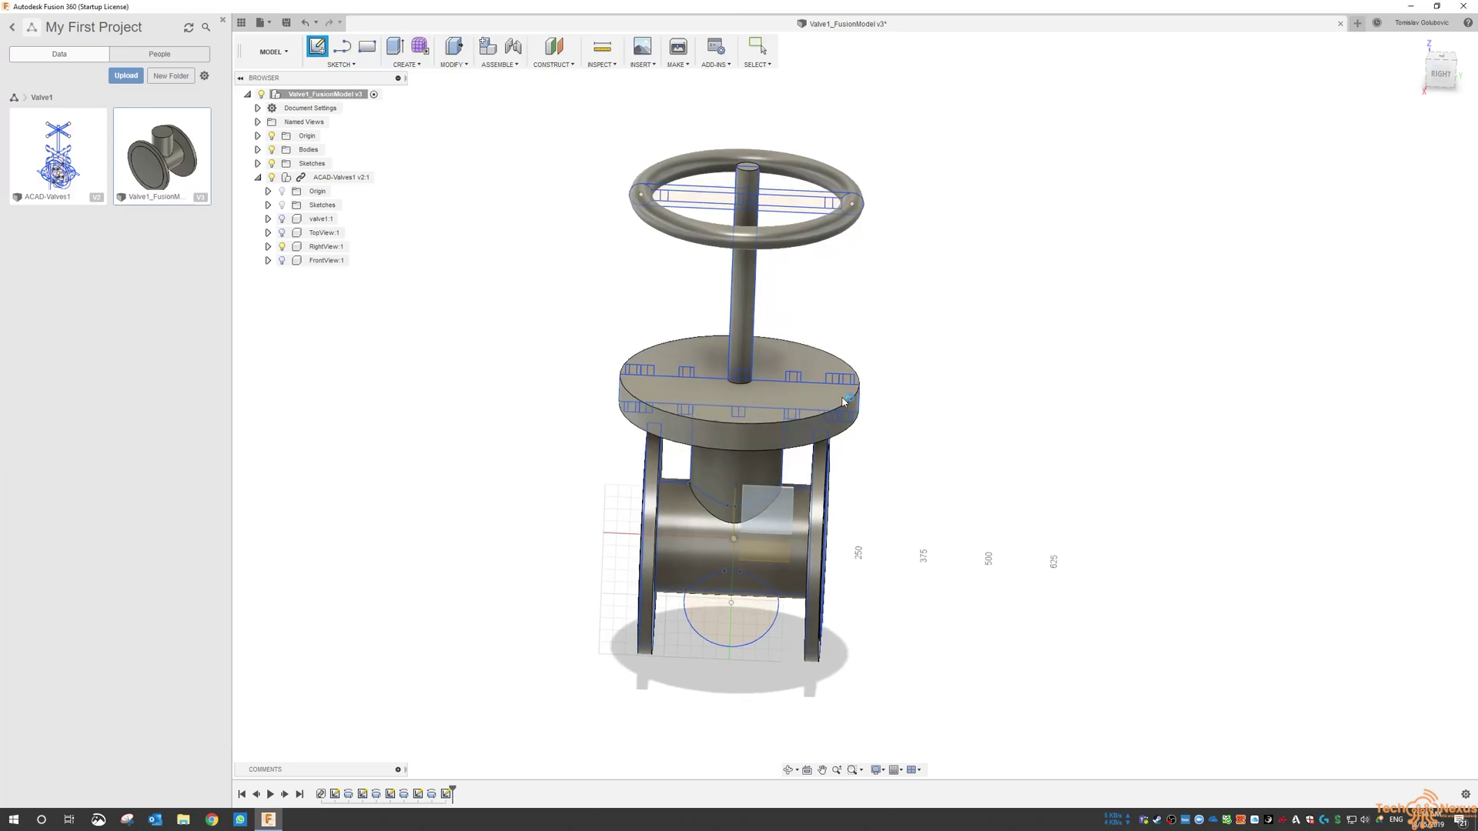
{"action": "middle_click_drag", "start_coordinate": [951, 339], "coordinate": [946, 370]}
{"action": "scroll", "coordinate": [826, 243], "scroll_direction": "up", "scroll_amount": 9}
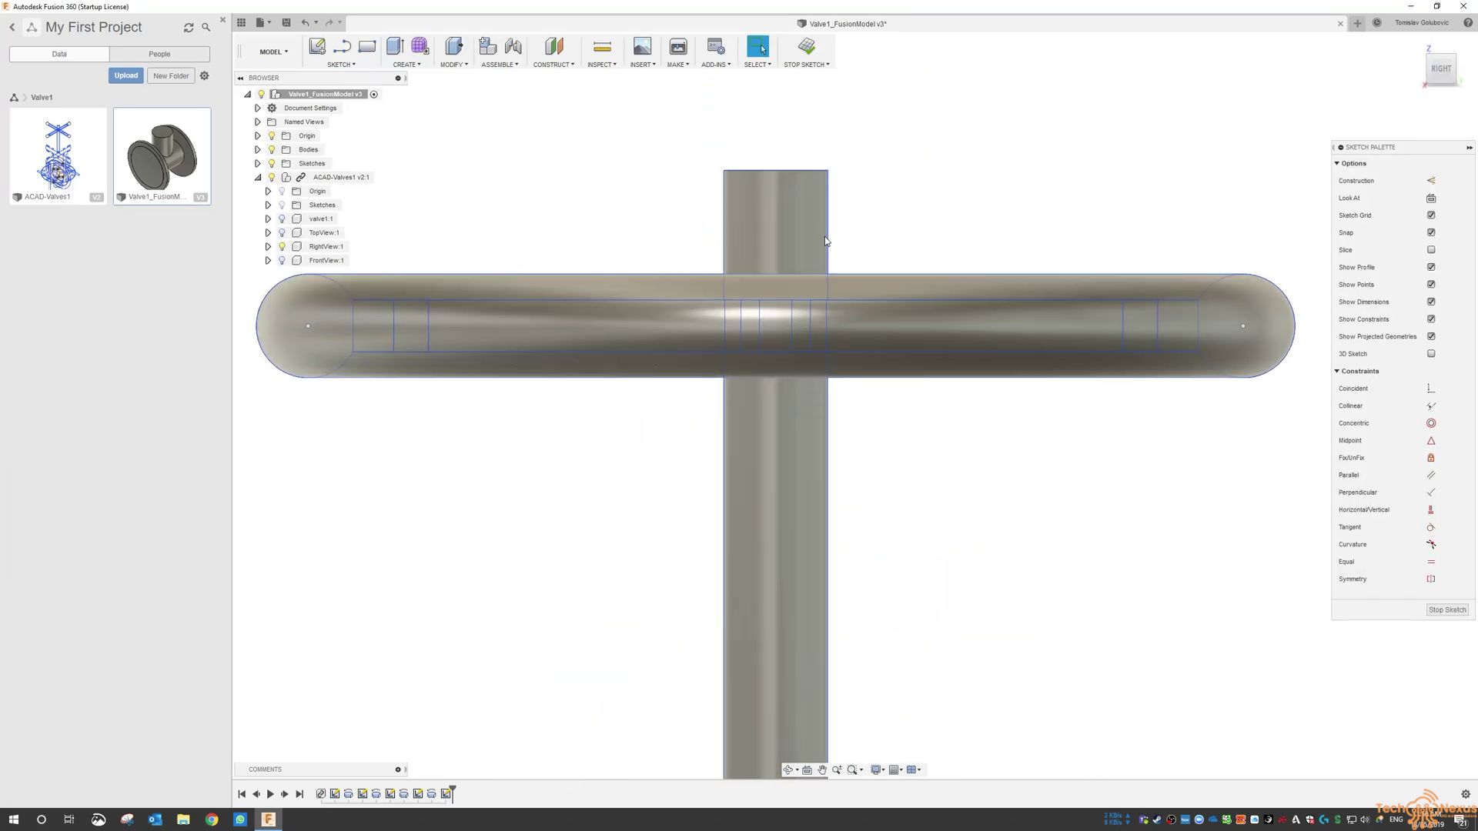
{"action": "middle_click_drag", "start_coordinate": [880, 240], "coordinate": [919, 241]}
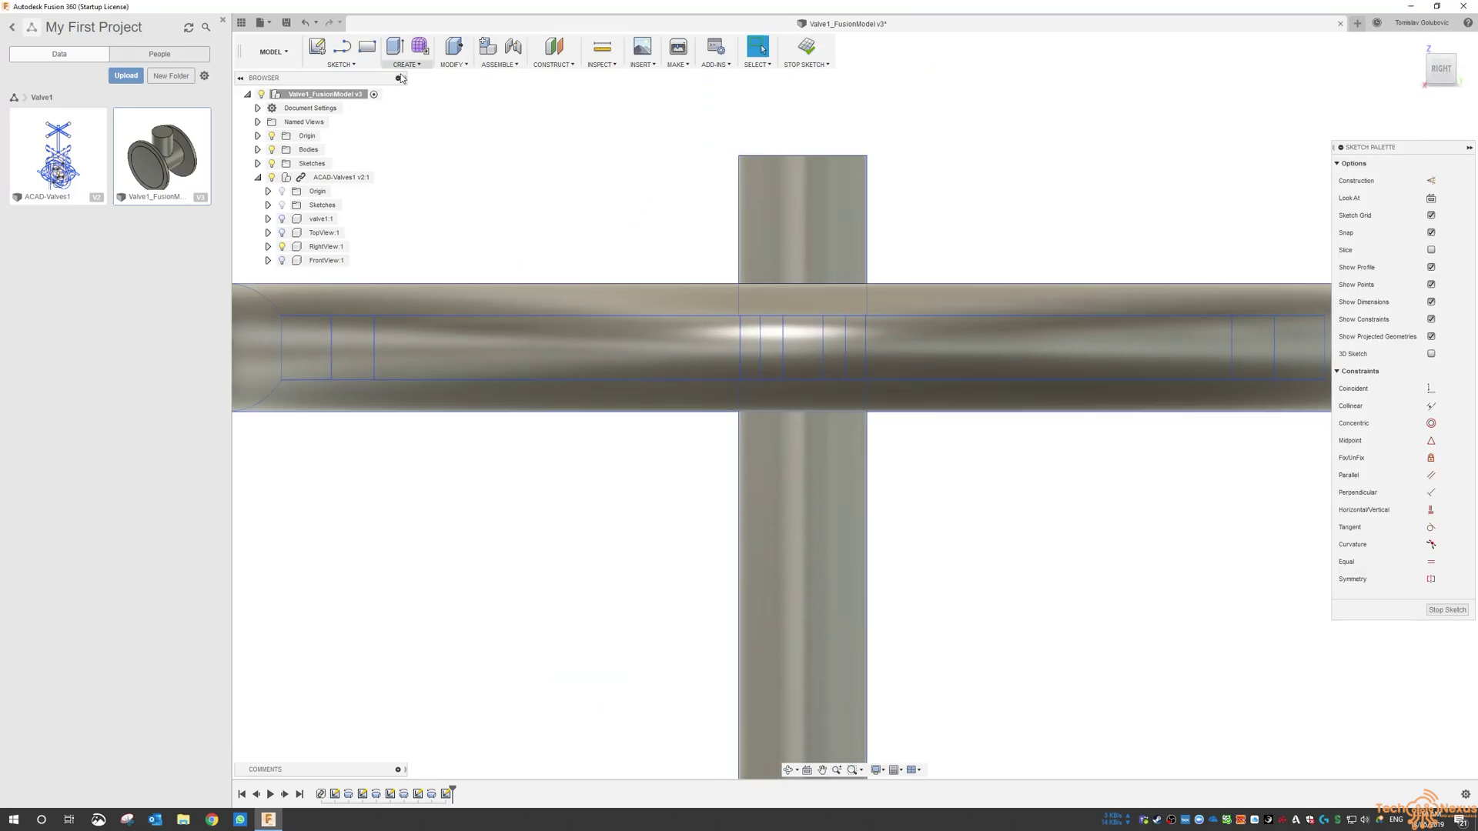
- Draw a 25 mm diameter circle centered on the stem's axis at the middle of the spoke's height, and finish the sketch
{"action": "left_click", "coordinate": [341, 64]}
{"action": "mouse_move", "coordinate": [350, 118]}
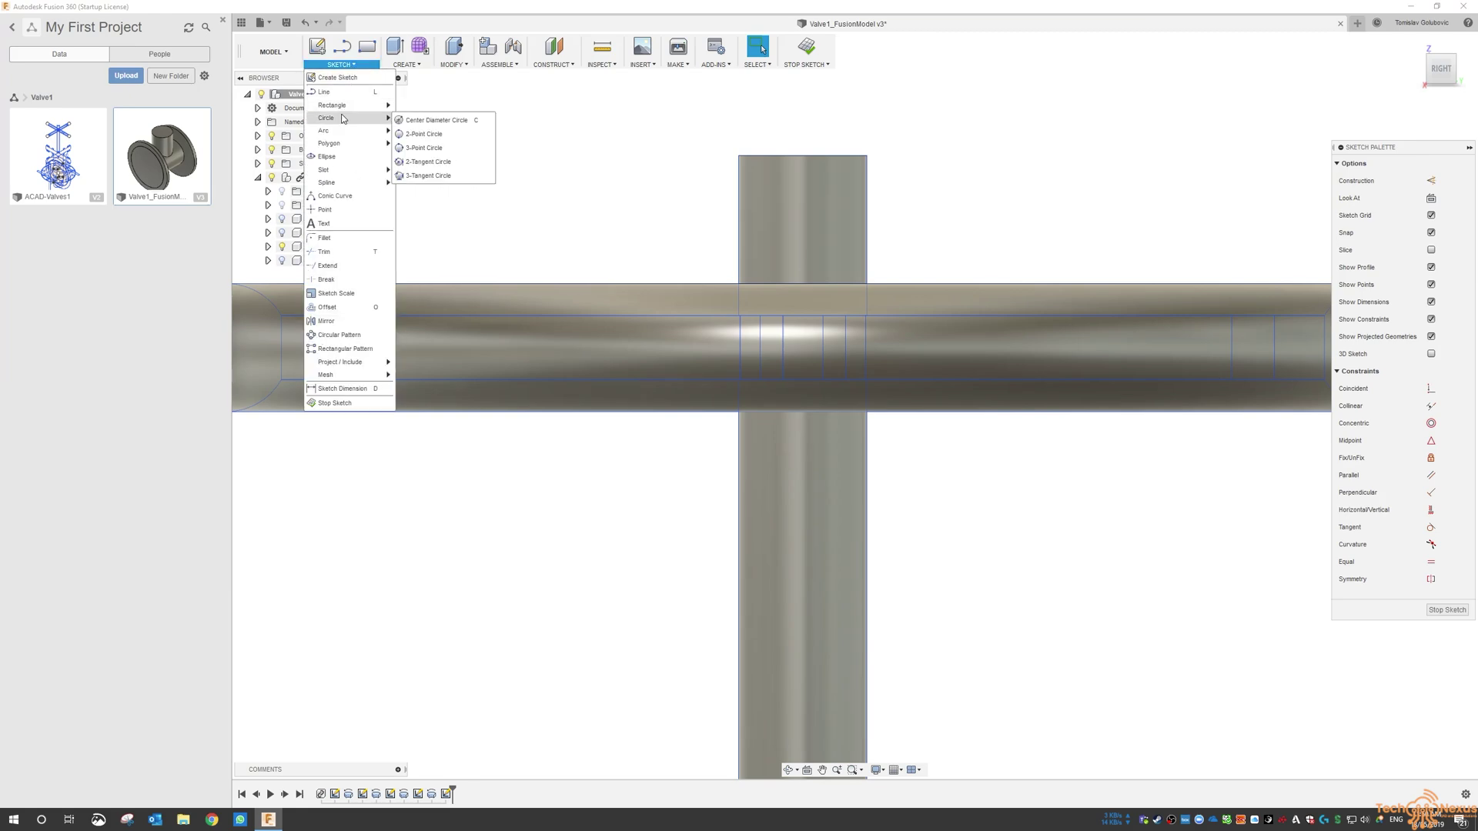
{"action": "left_click", "coordinate": [431, 120]}
{"action": "left_click", "coordinate": [802, 348]}
{"action": "type", "text": "25"}
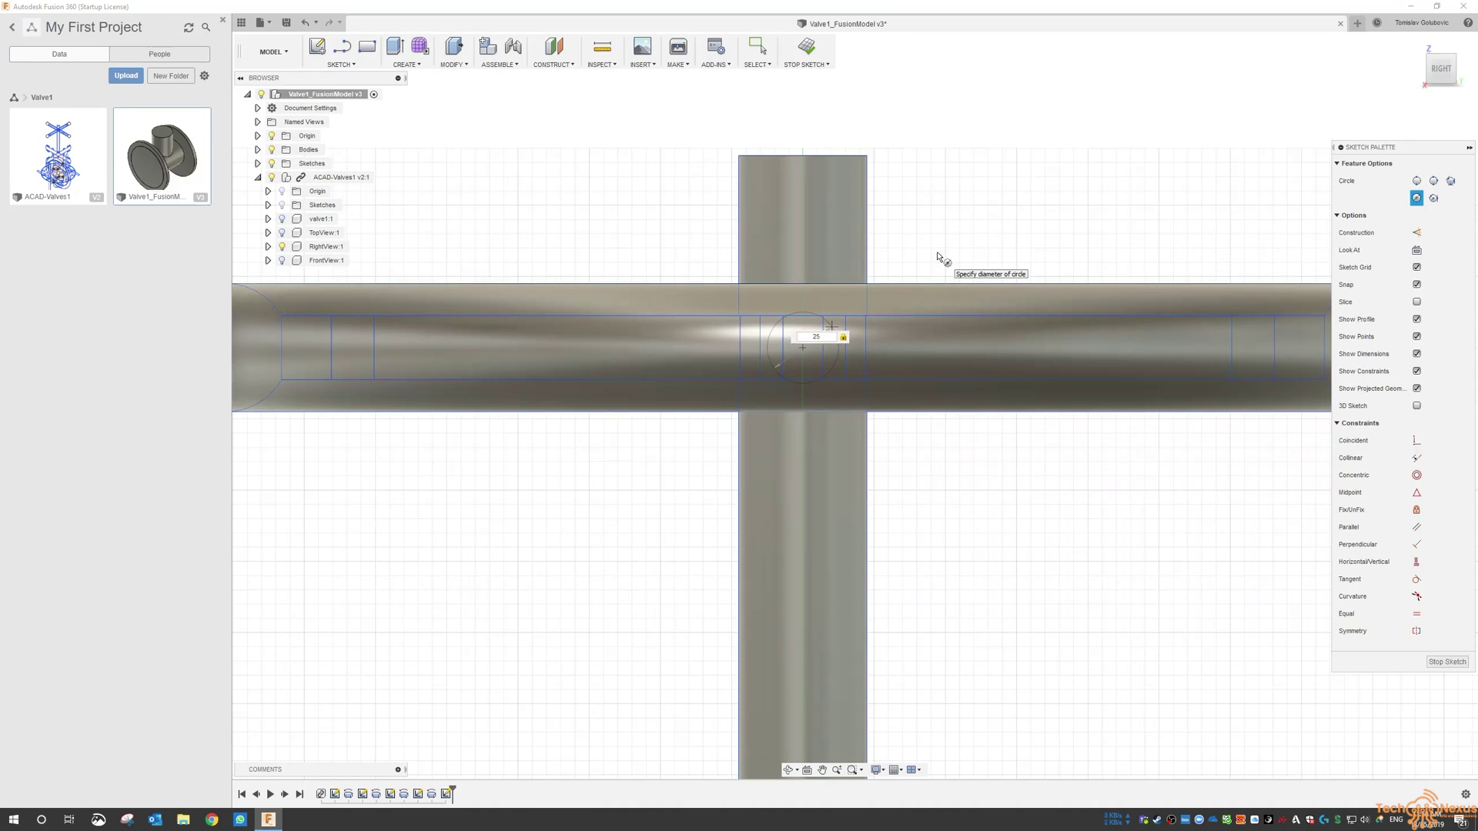
{"action": "key", "text": "Return"}
{"action": "key", "text": "Escape"}
{"action": "left_click", "coordinate": [1434, 609]}
{"action": "scroll", "coordinate": [1001, 477], "scroll_direction": "down", "scroll_amount": 8}
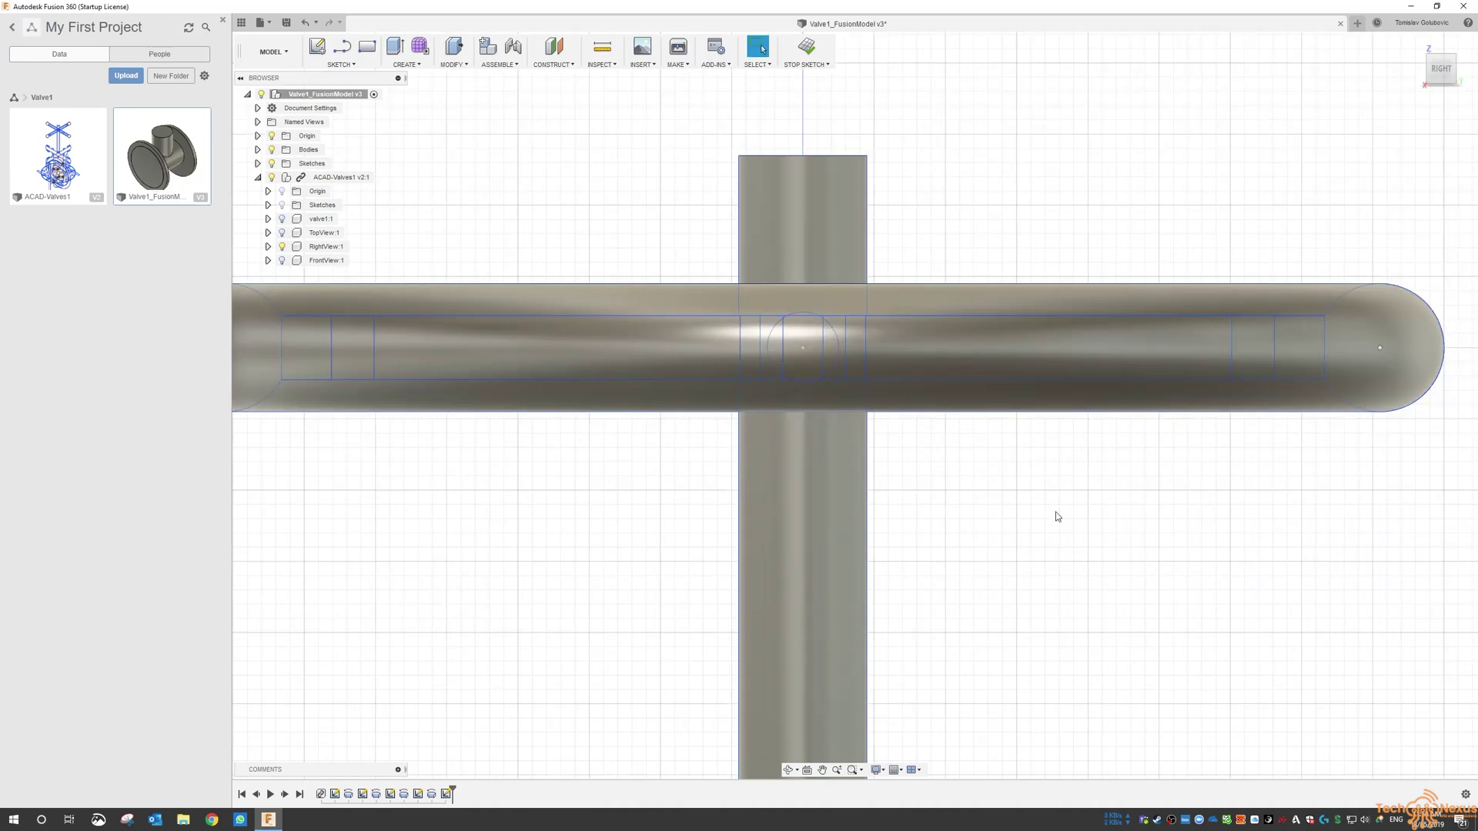
{"action": "mouse_move", "coordinate": [977, 465]}
{"action": "middle_mouse_down", "text": "shift"}
{"action": "mouse_move", "coordinate": [1005, 491]}
{"action": "mouse_move", "coordinate": [978, 489]}
{"action": "mouse_move", "coordinate": [1018, 301]}
{"action": "middle_mouse_up", "text": "shift"}
{"action": "scroll", "coordinate": [1016, 300], "scroll_direction": "up", "scroll_amount": 3}
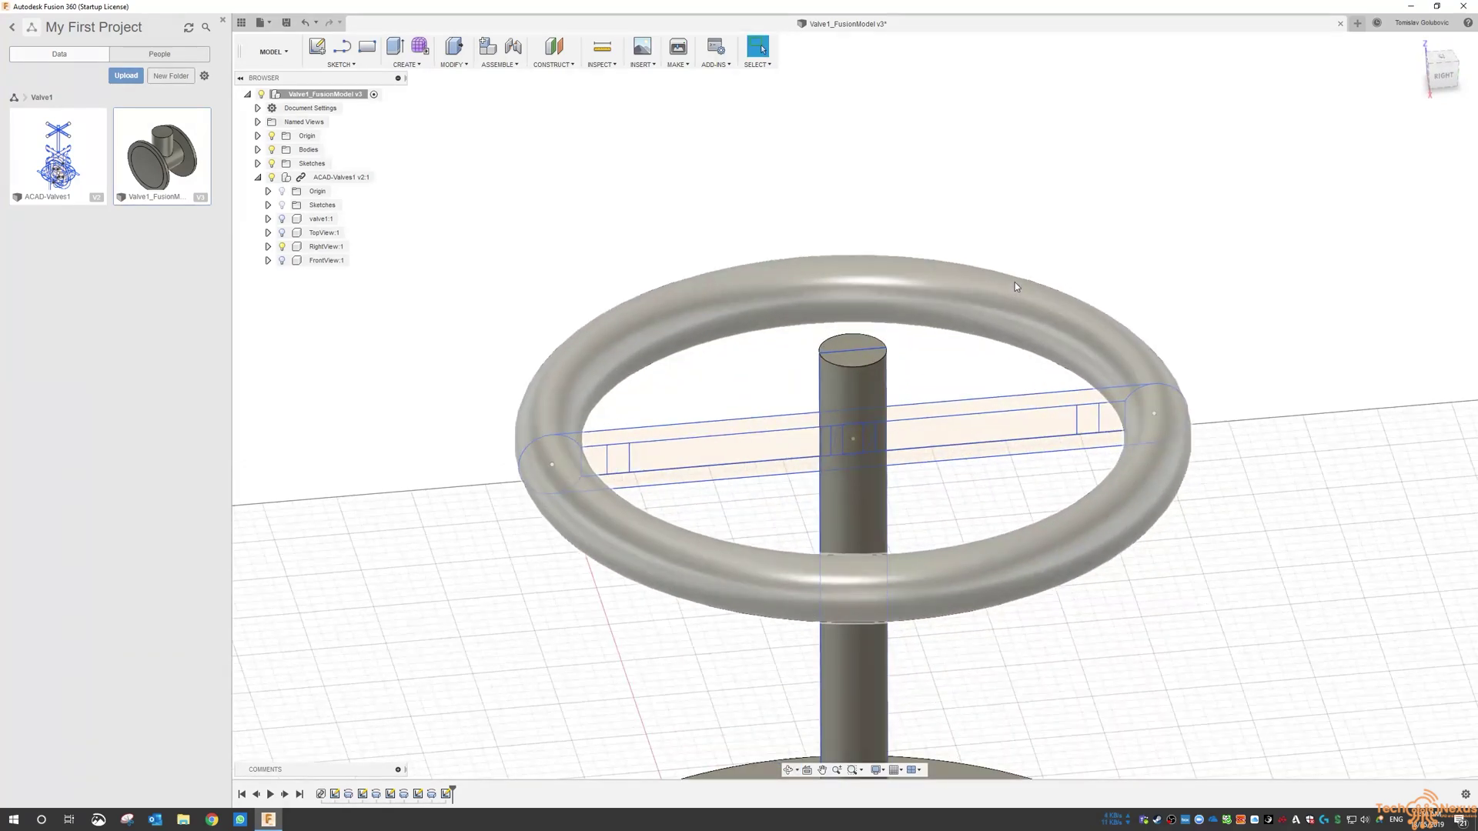
- Extrude the 25 mm spoke circle 200 mm from the stem's center to the handwheel rim as a new body
{"action": "left_click", "coordinate": [456, 68]}
{"action": "left_click", "coordinate": [407, 65]}
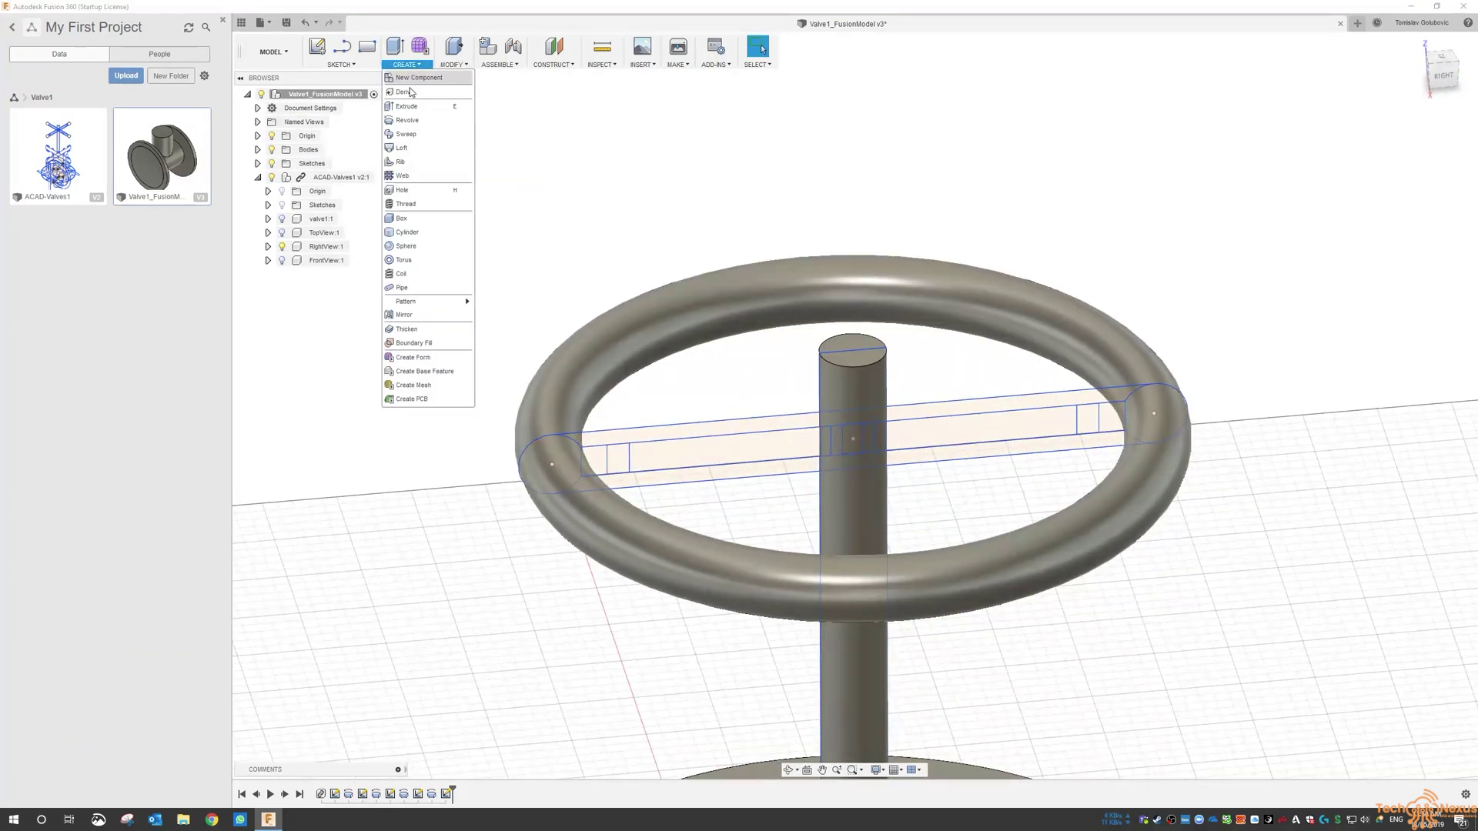
{"action": "left_click", "coordinate": [408, 108]}
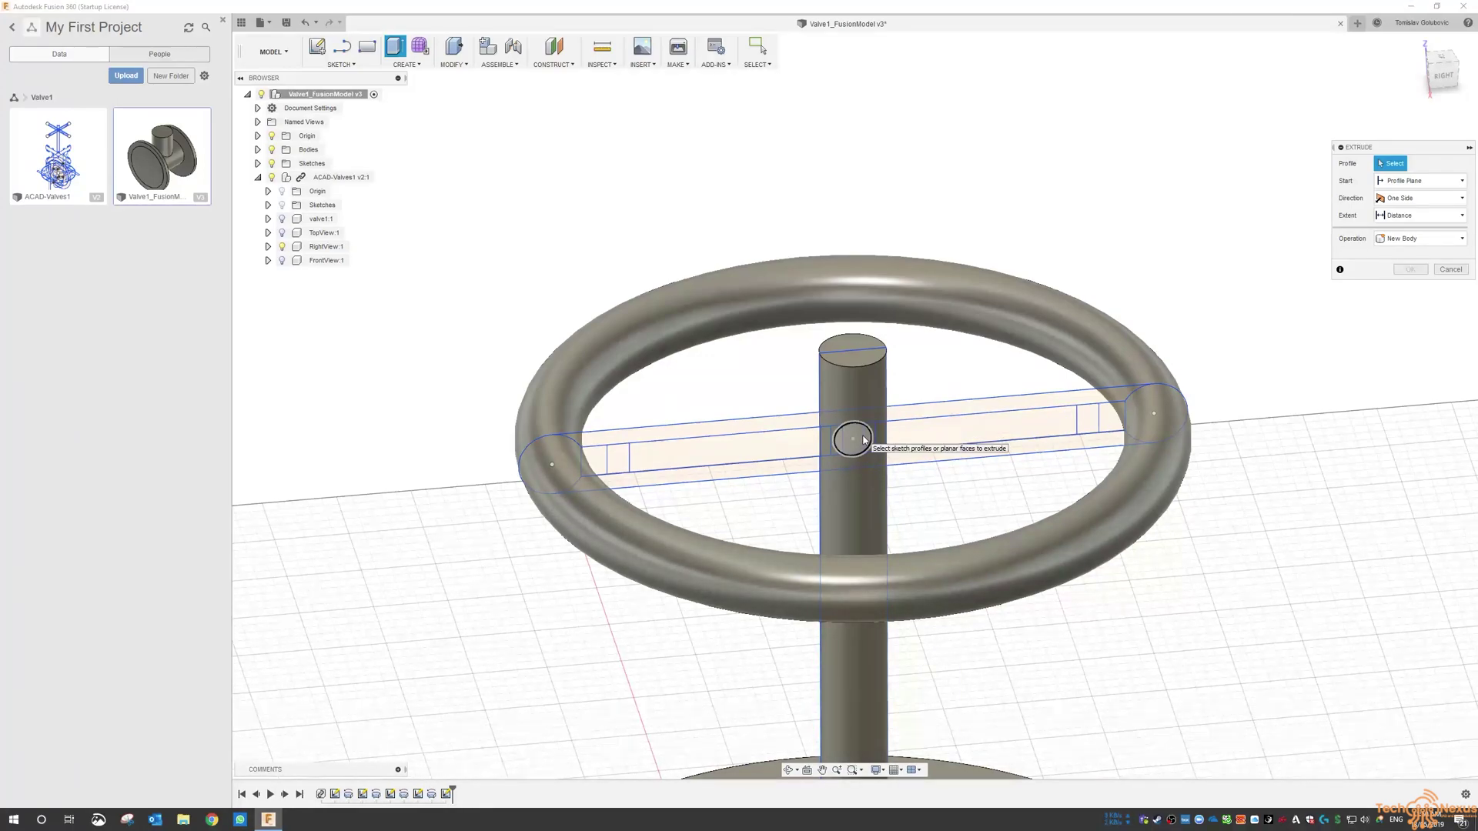
{"action": "left_click", "coordinate": [866, 439]}
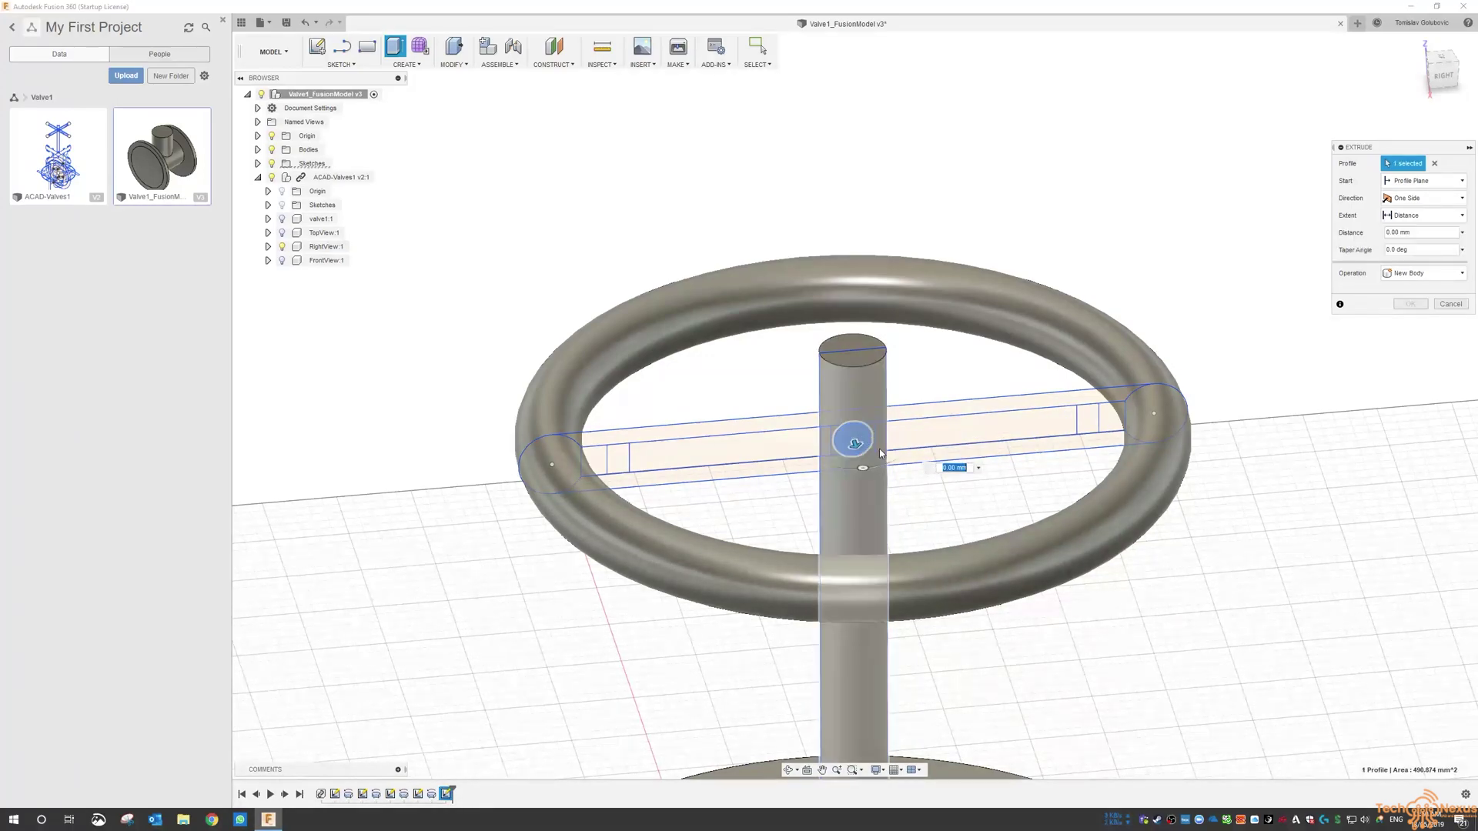
{"action": "left_click", "coordinate": [1441, 59]}
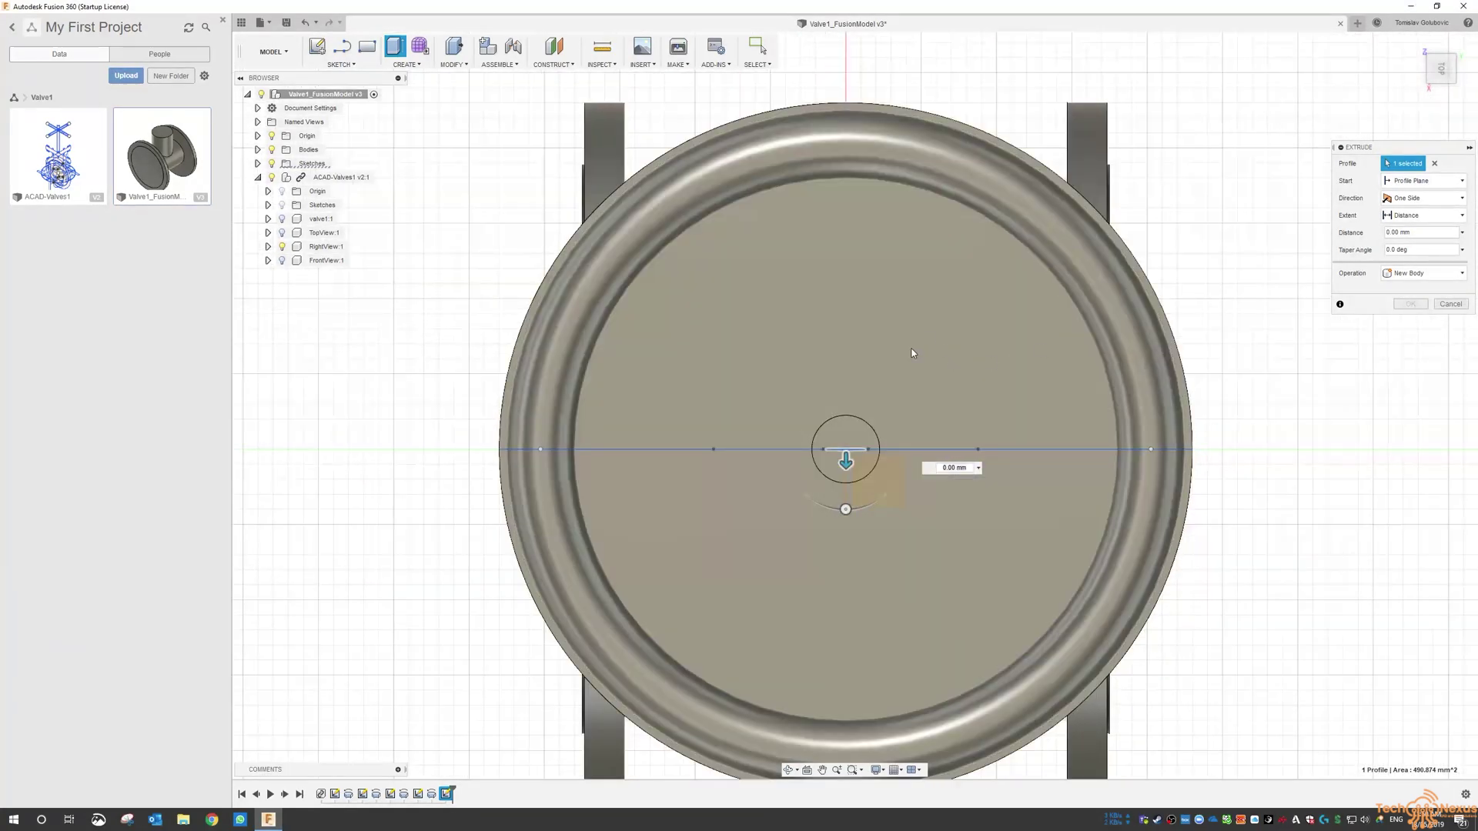
{"action": "left_click_drag", "start_coordinate": [859, 441], "coordinate": [875, 664]}
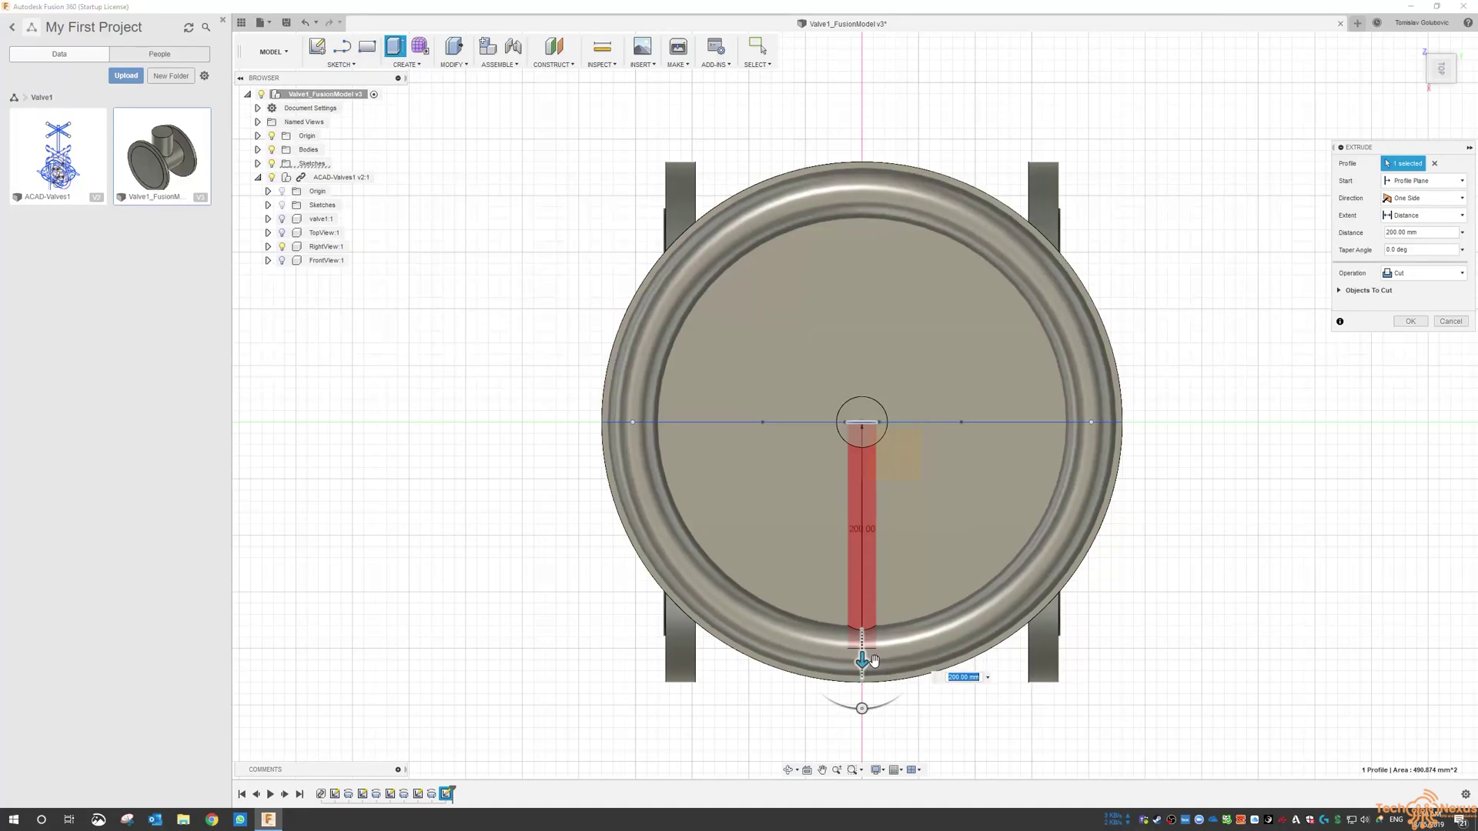
{"action": "left_click", "coordinate": [1420, 276]}
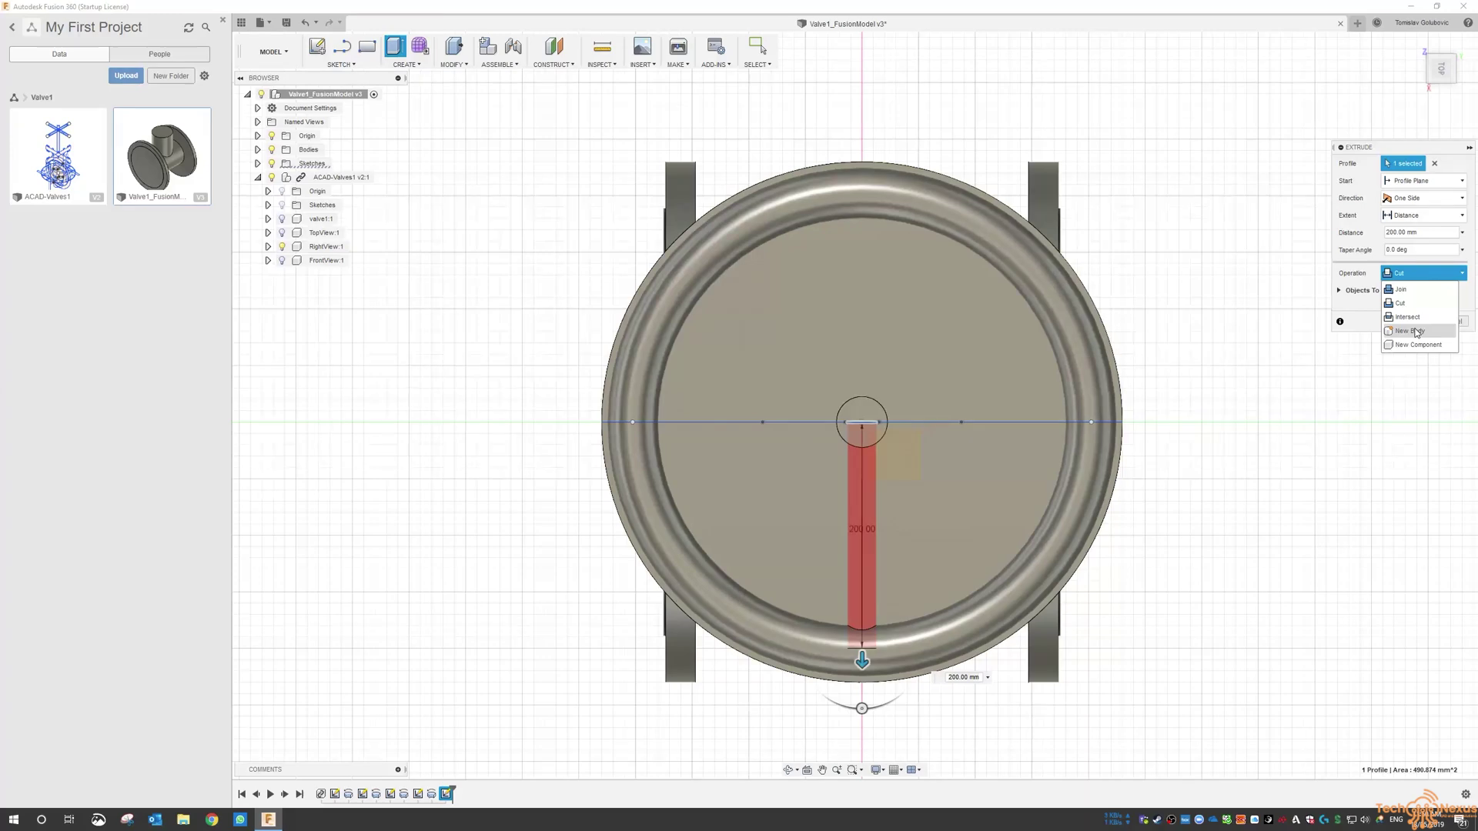
{"action": "left_click", "coordinate": [1416, 333]}
{"action": "left_click", "coordinate": [1410, 305]}
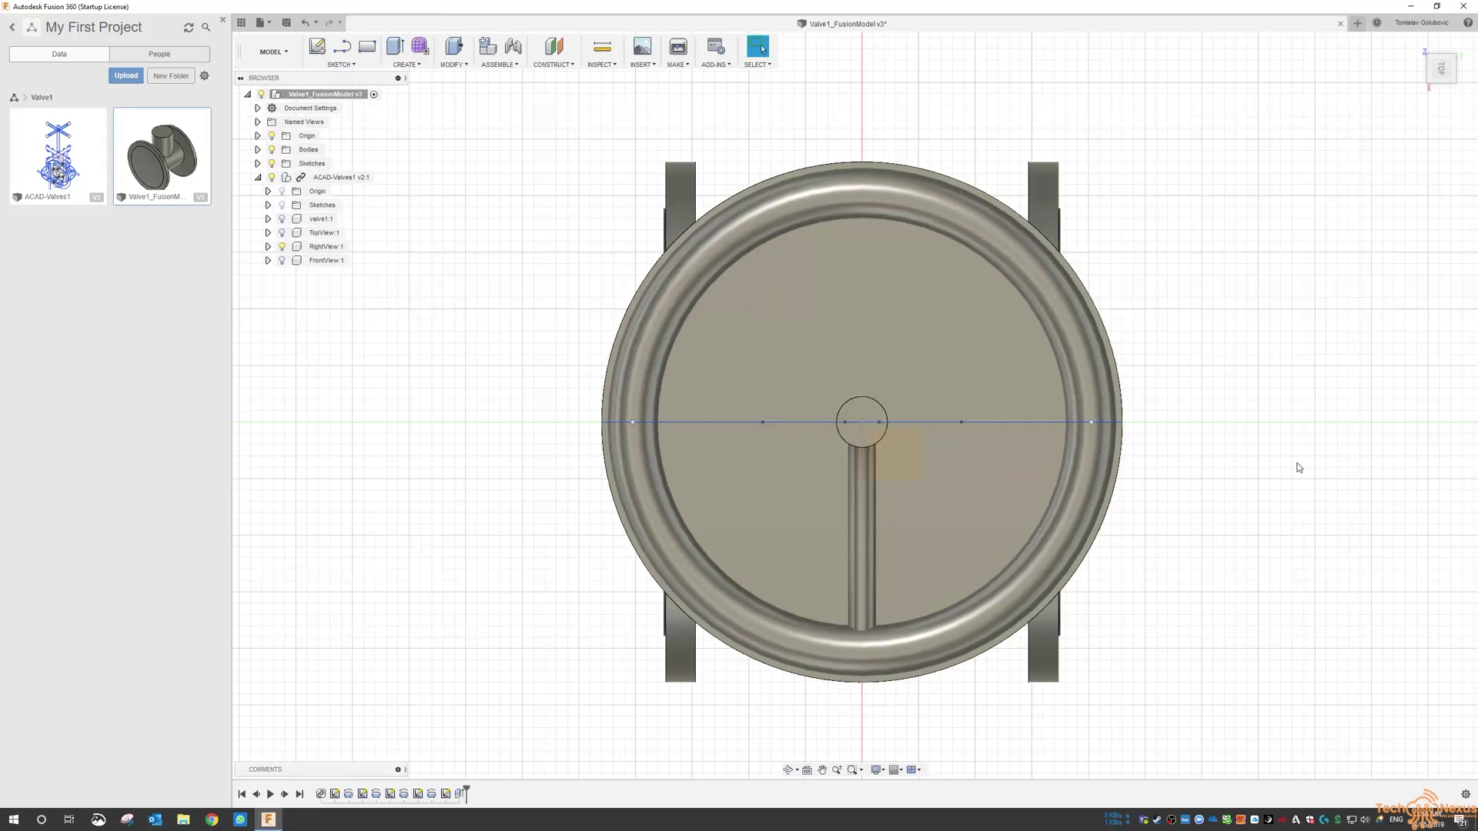
- Create a full circular pattern of the spoke body around the stem's axis with a quantity of 3
{"action": "middle_click_drag", "start_coordinate": [1272, 554], "coordinate": [1251, 495], "text": "shift"}
{"action": "scroll", "coordinate": [1231, 530], "scroll_direction": "up", "scroll_amount": 2}
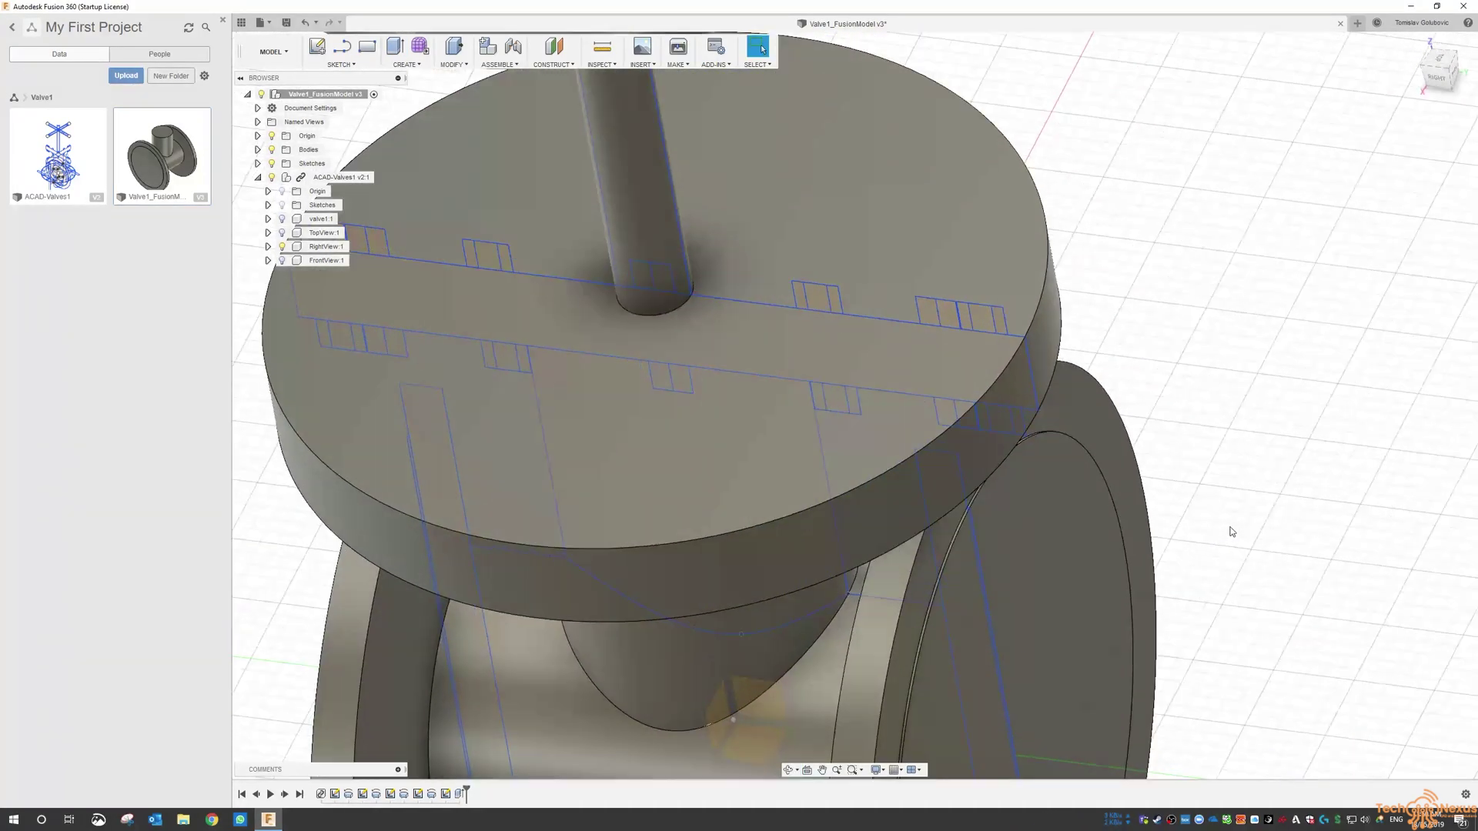
{"action": "scroll", "coordinate": [1220, 484], "scroll_direction": "down", "scroll_amount": 3}
{"action": "scroll", "coordinate": [1232, 515], "scroll_direction": "down", "scroll_amount": 2}
{"action": "scroll", "coordinate": [659, 134], "scroll_direction": "up", "scroll_amount": 2}
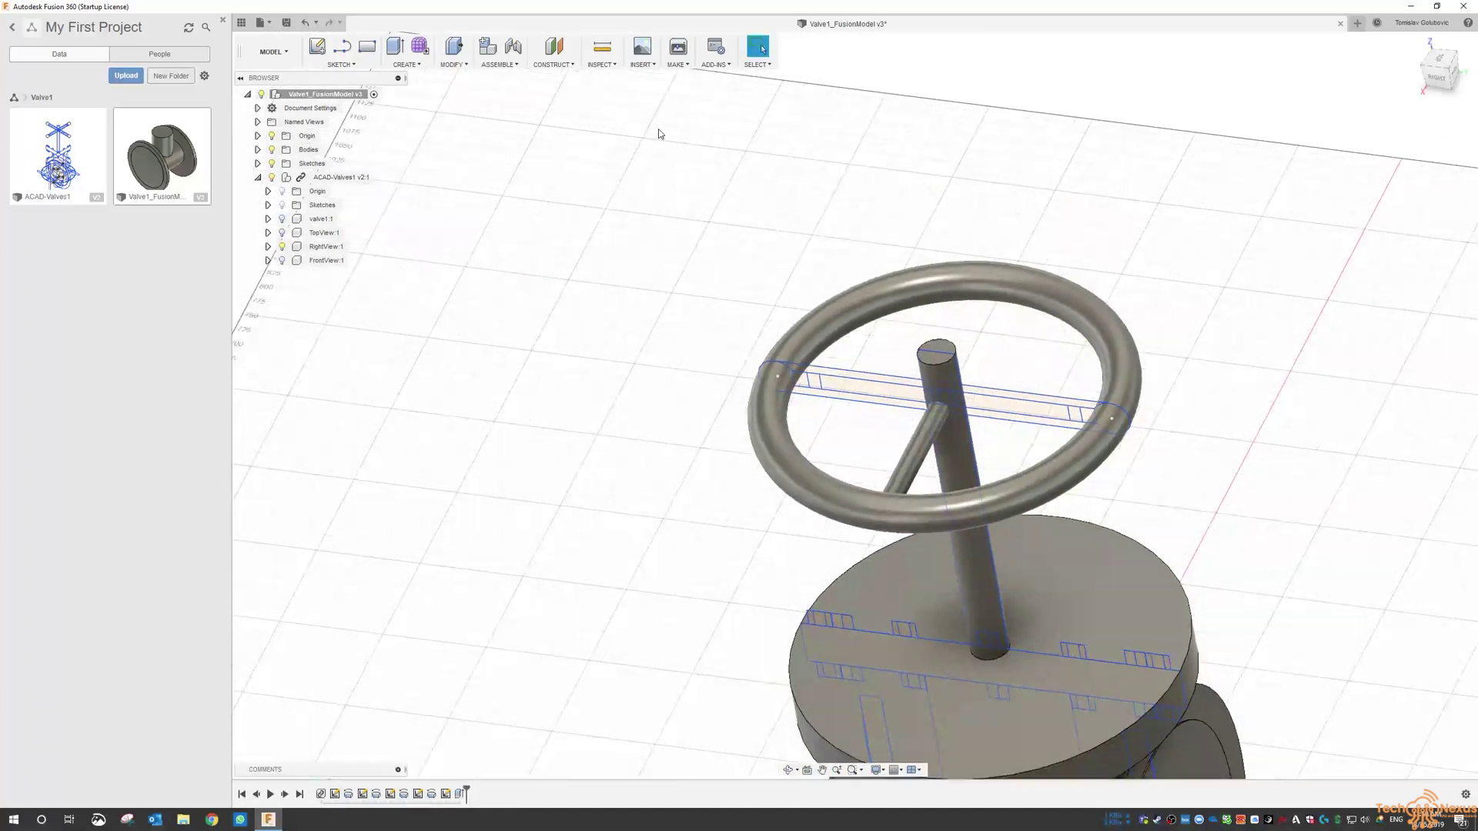
{"action": "left_click", "coordinate": [454, 64]}
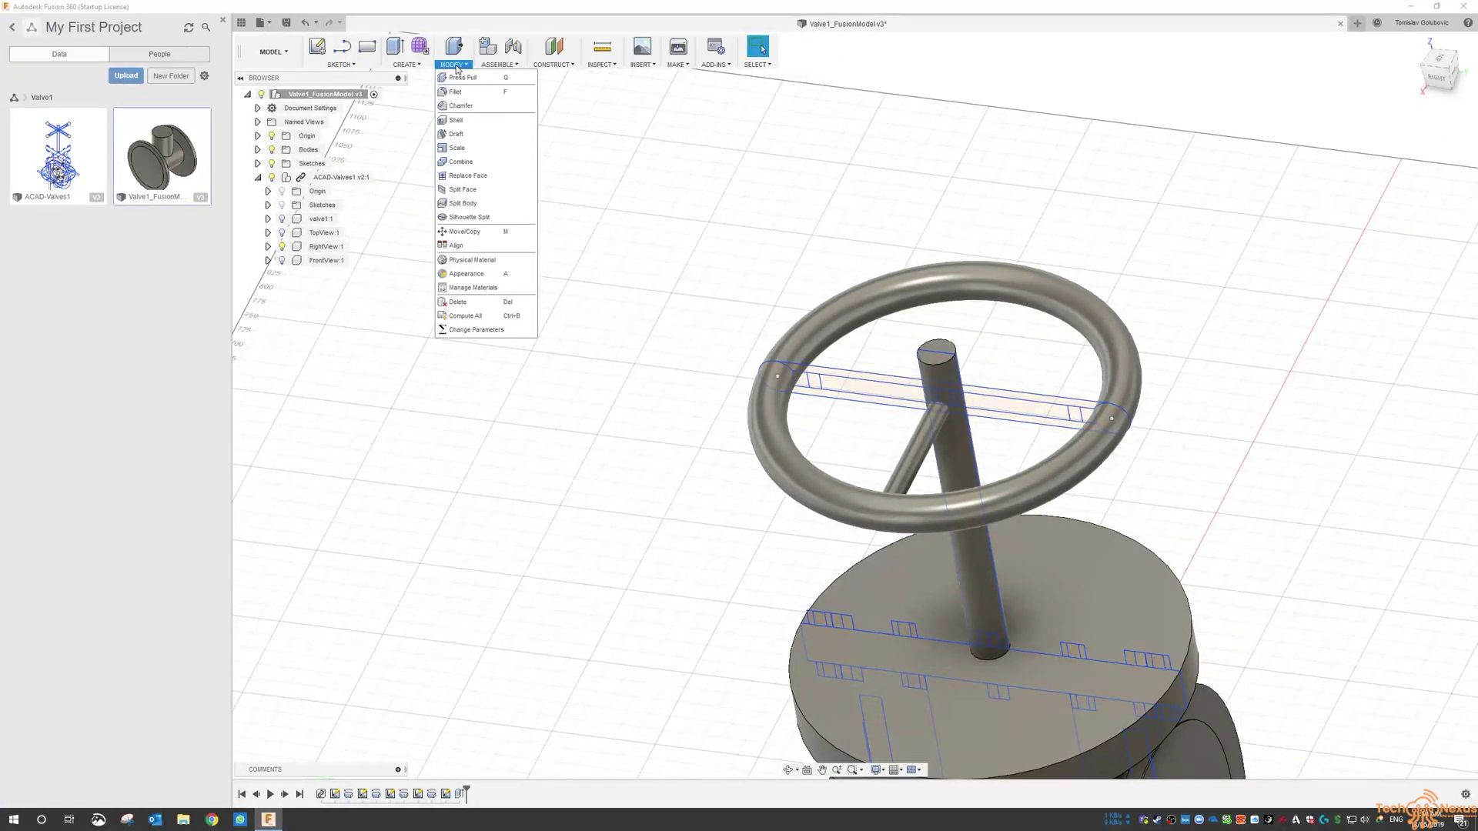
{"action": "mouse_move", "coordinate": [413, 68]}
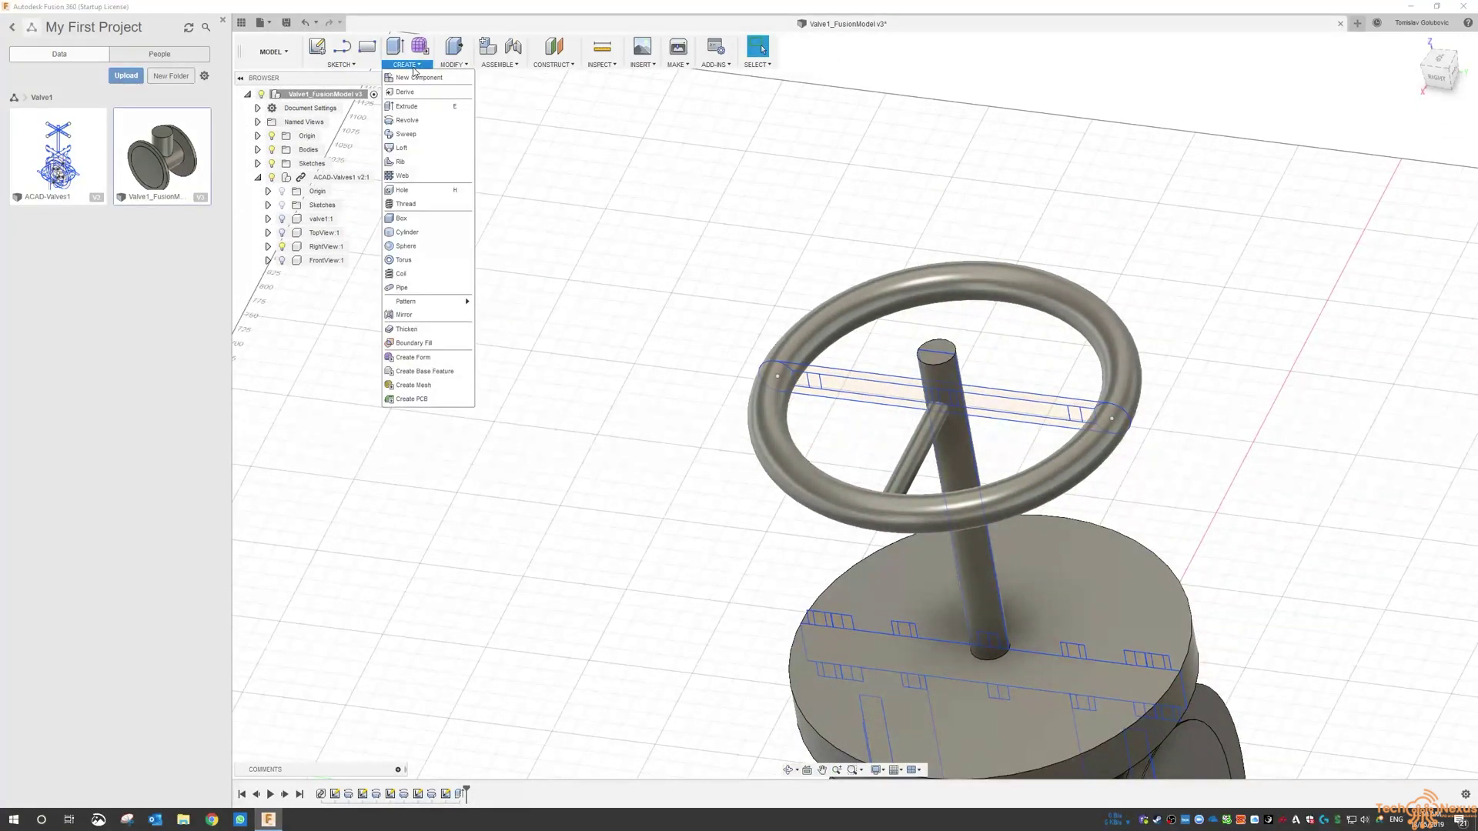
{"action": "mouse_move", "coordinate": [432, 308]}
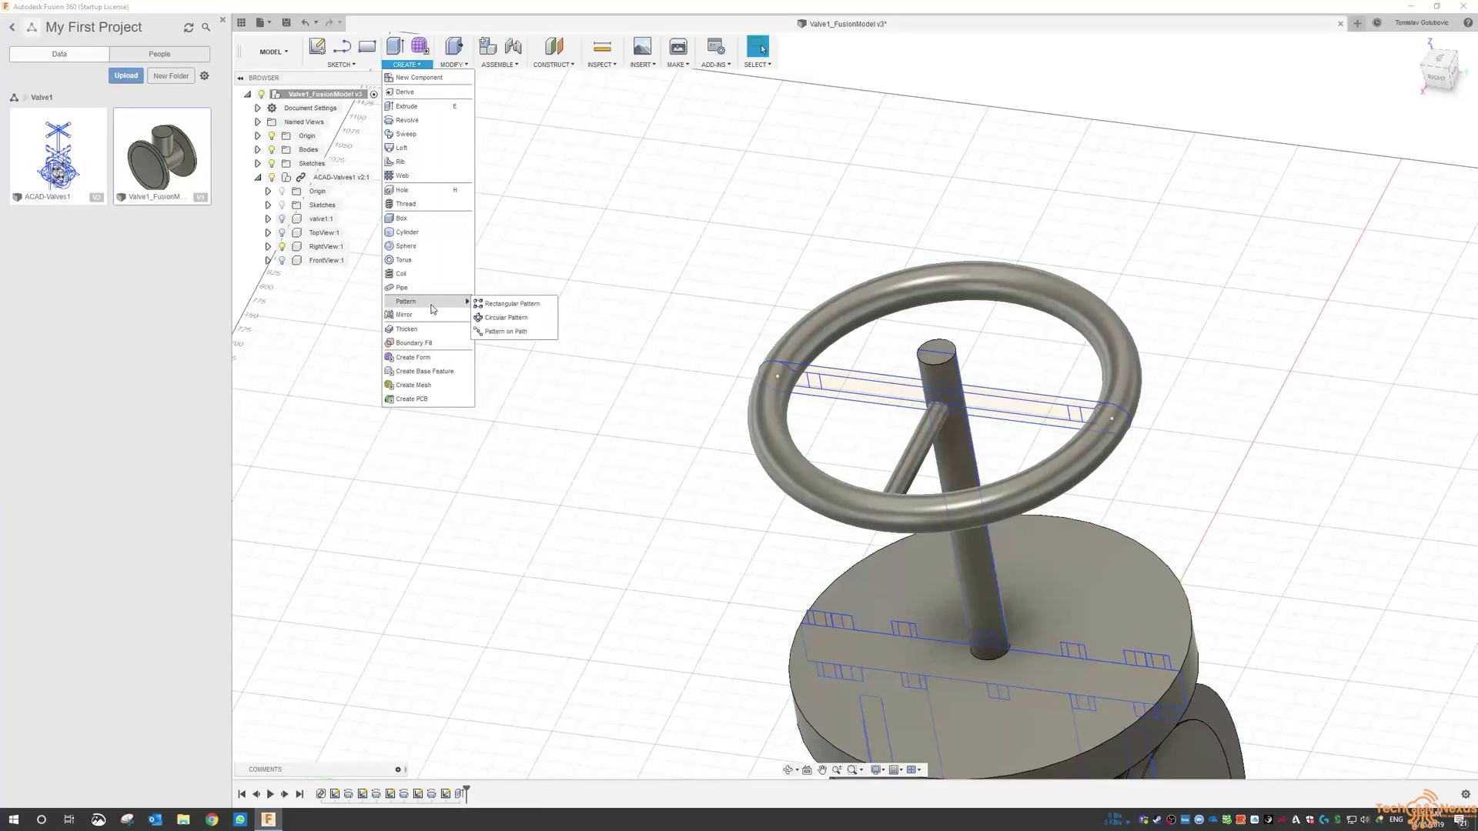
{"action": "left_click", "coordinate": [508, 319]}
{"action": "left_click", "coordinate": [1425, 163]}
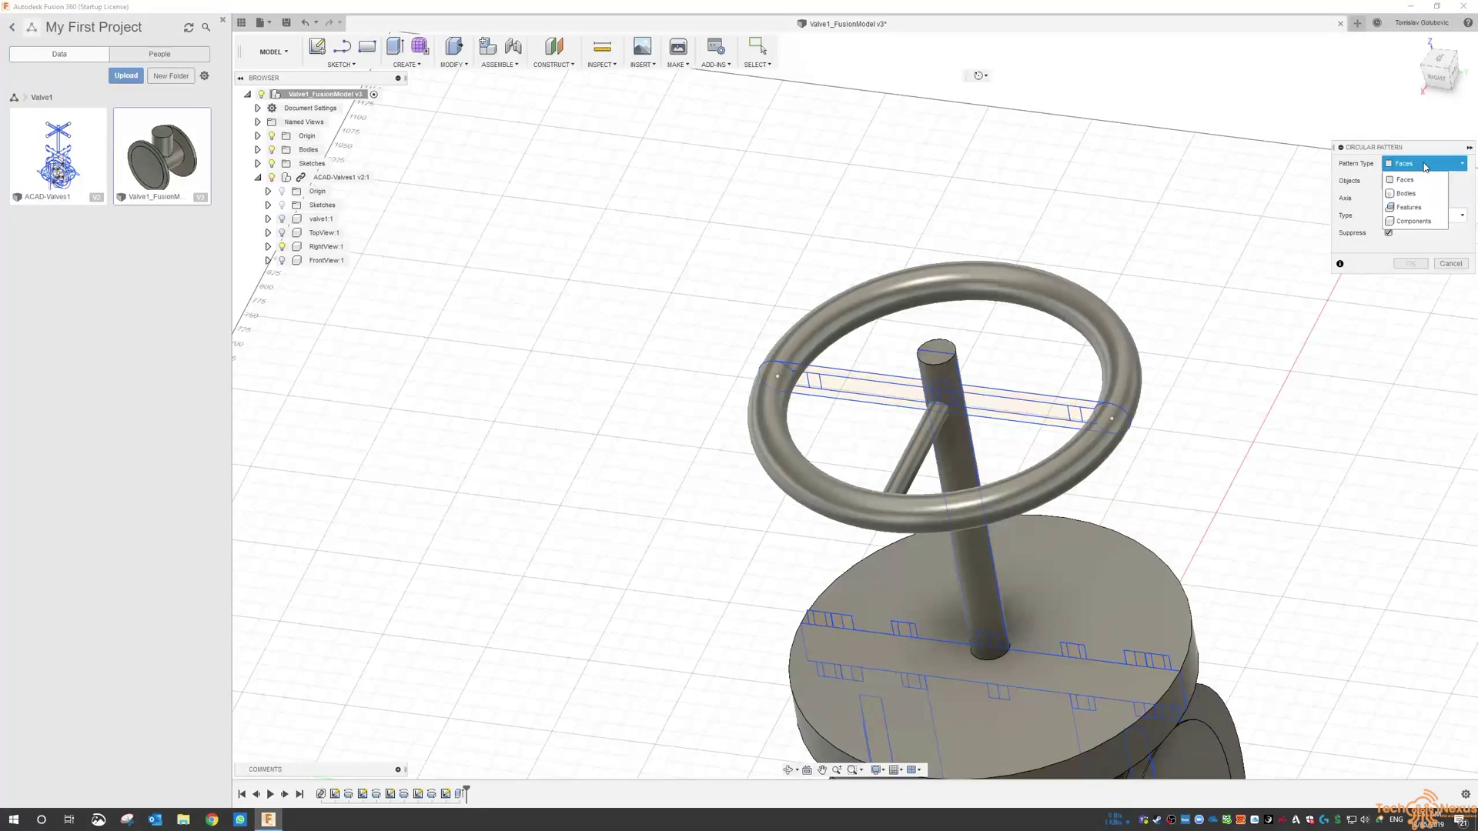
{"action": "left_click", "coordinate": [1409, 192]}
{"action": "left_click", "coordinate": [927, 435]}
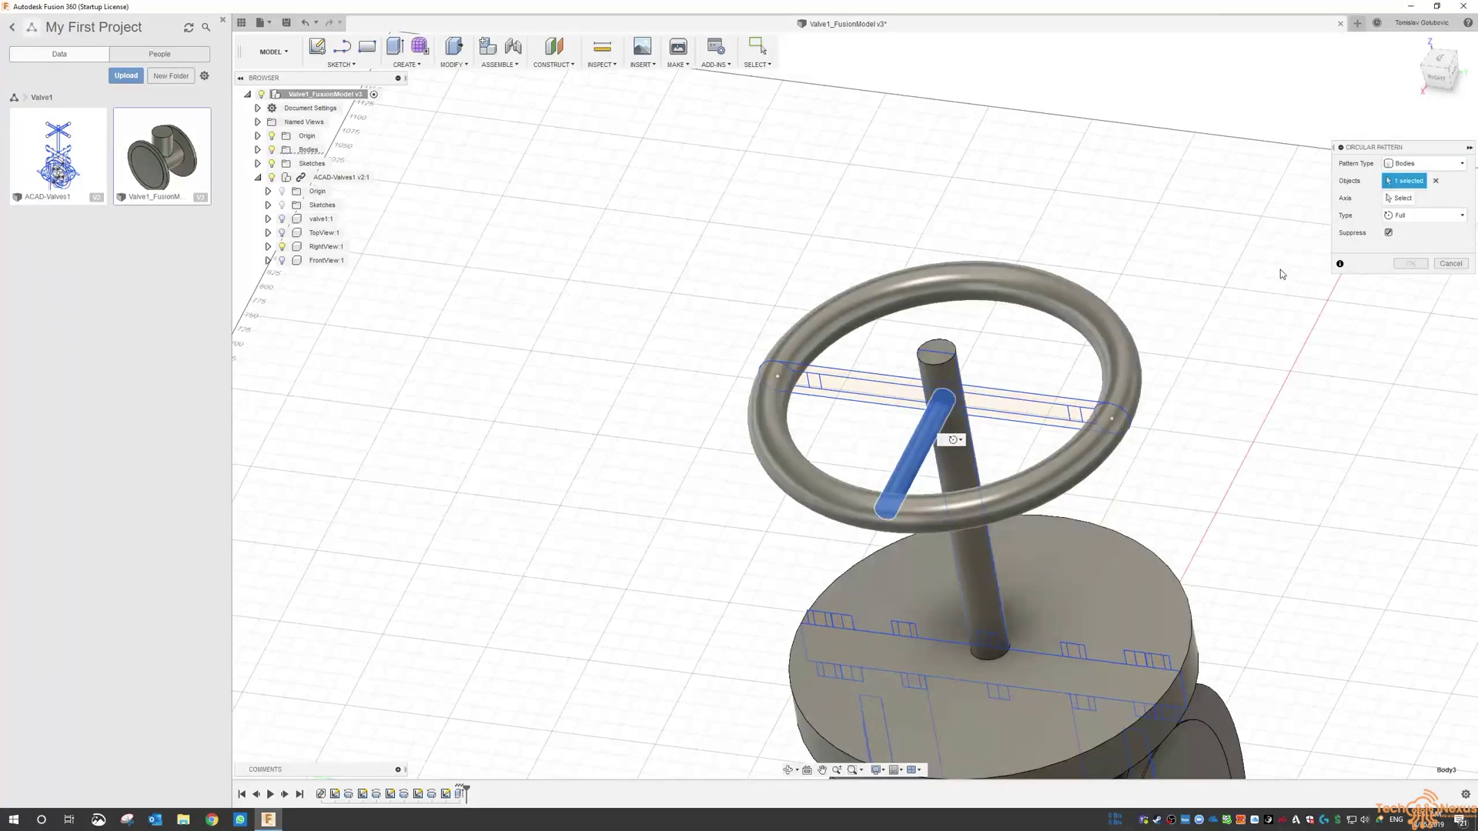
{"action": "left_click", "coordinate": [1403, 199]}
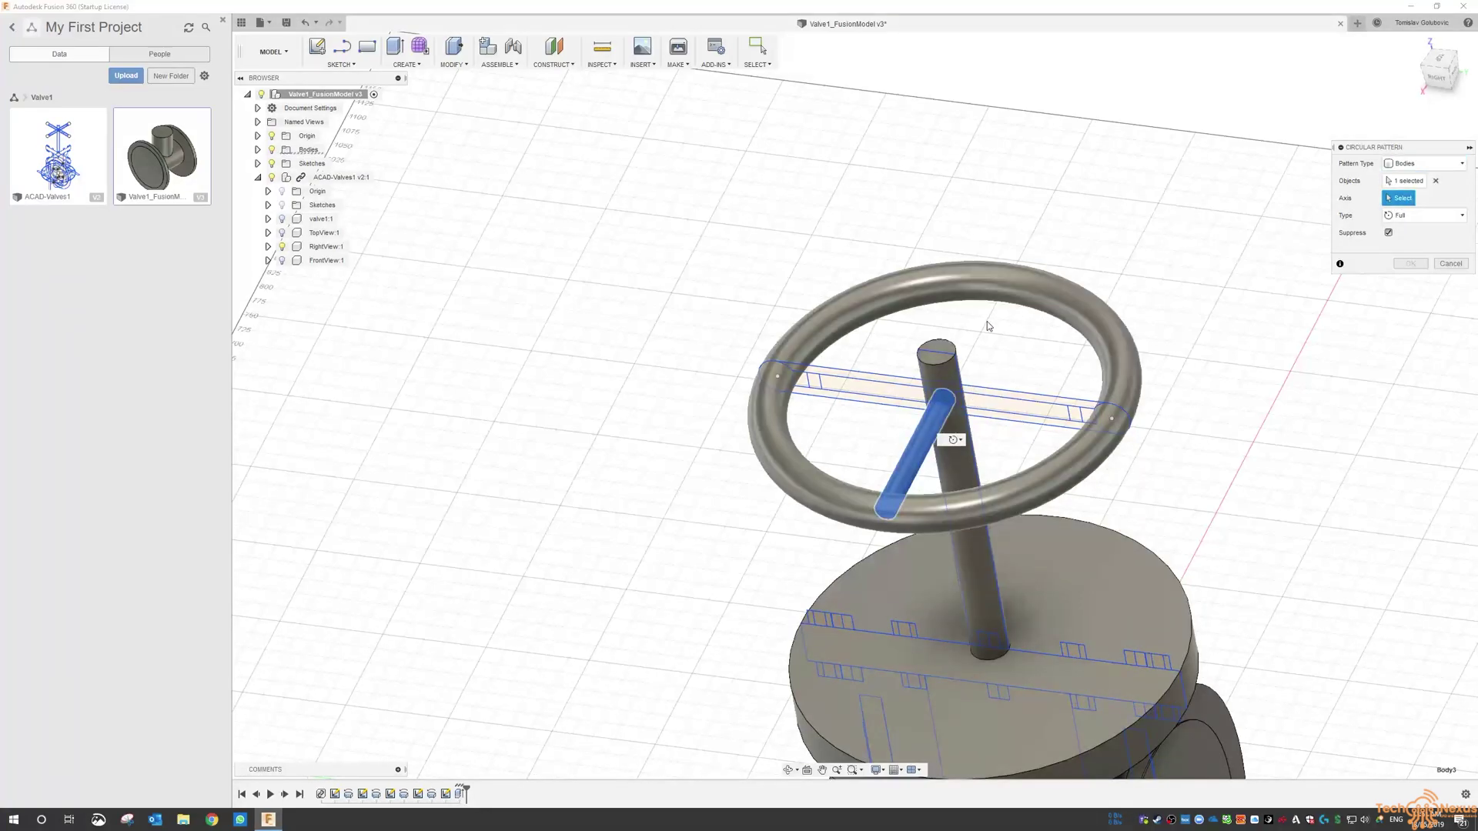
{"action": "left_click", "coordinate": [946, 344]}
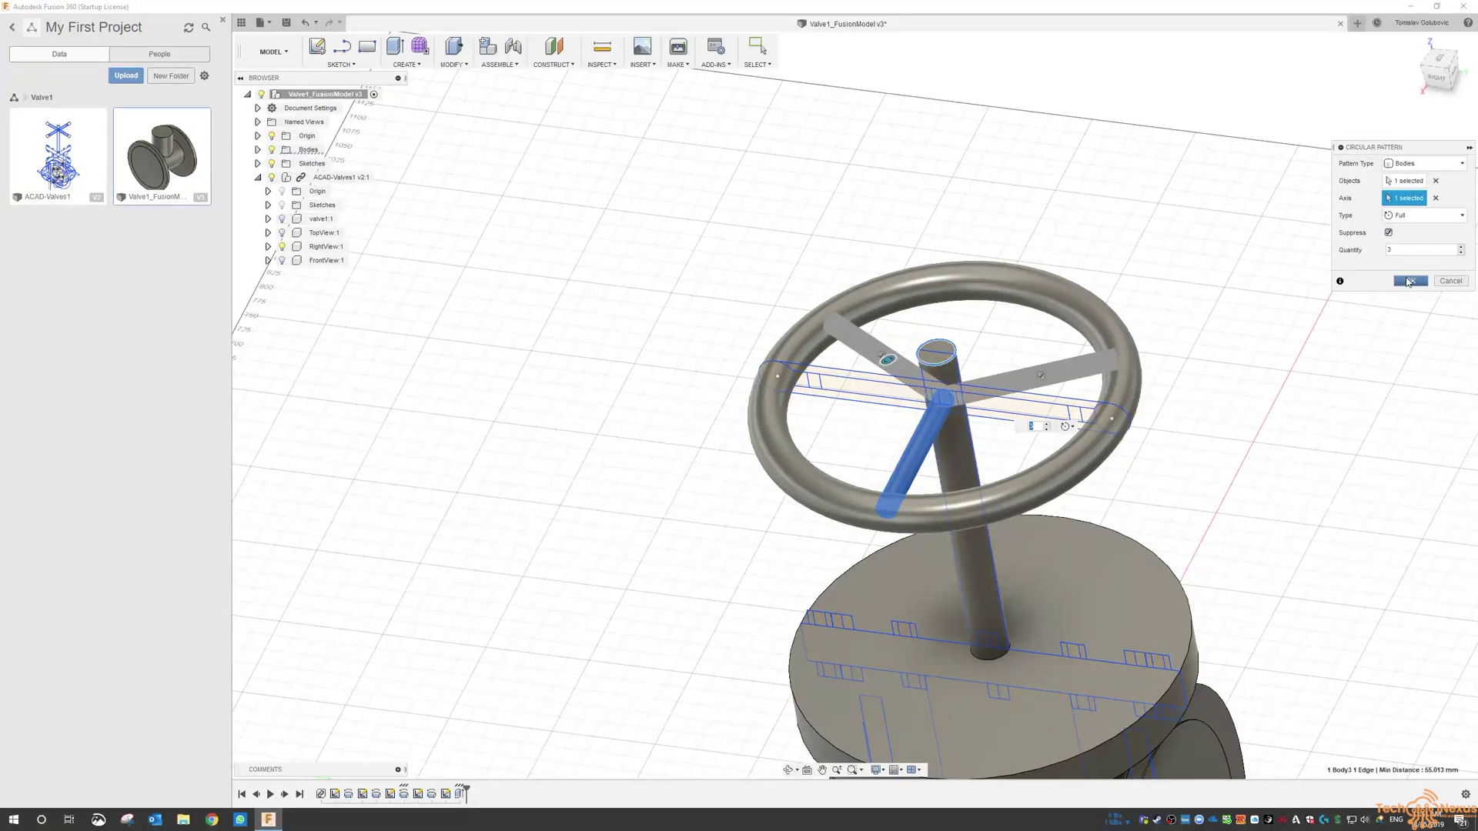
{"action": "left_click", "coordinate": [1408, 281]}
{"action": "scroll", "coordinate": [873, 460], "scroll_direction": "down", "scroll_amount": 2}
{"action": "scroll", "coordinate": [889, 437], "scroll_direction": "up", "scroll_amount": 3}
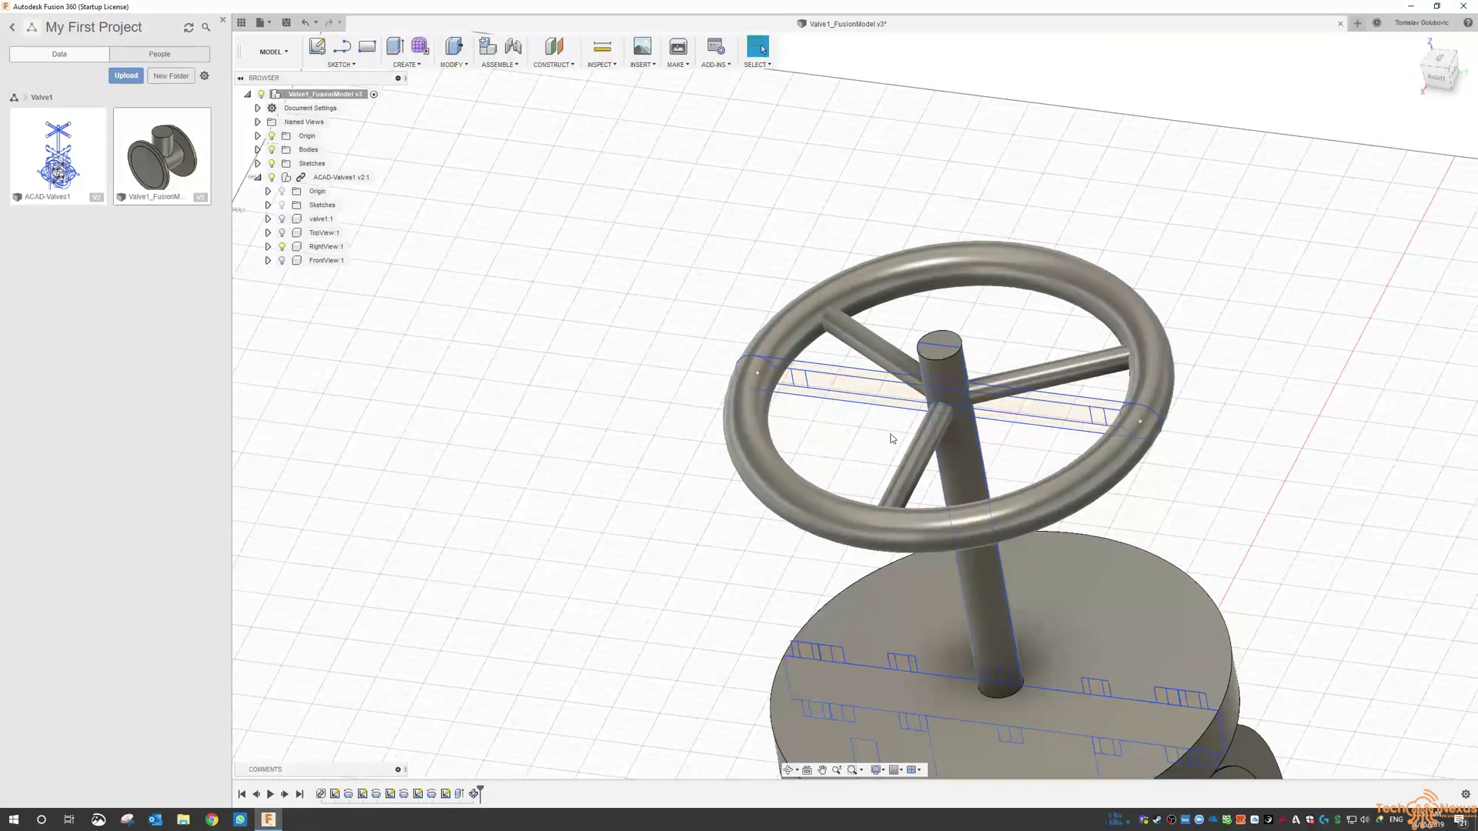
- Create a sketch on the vertical origin plane that runs lengthwise through the valve's horizontal pipe
{"action": "middle_click_drag", "start_coordinate": [1003, 442], "coordinate": [1048, 427], "text": "shift"}
{"action": "left_click", "coordinate": [1414, 44]}
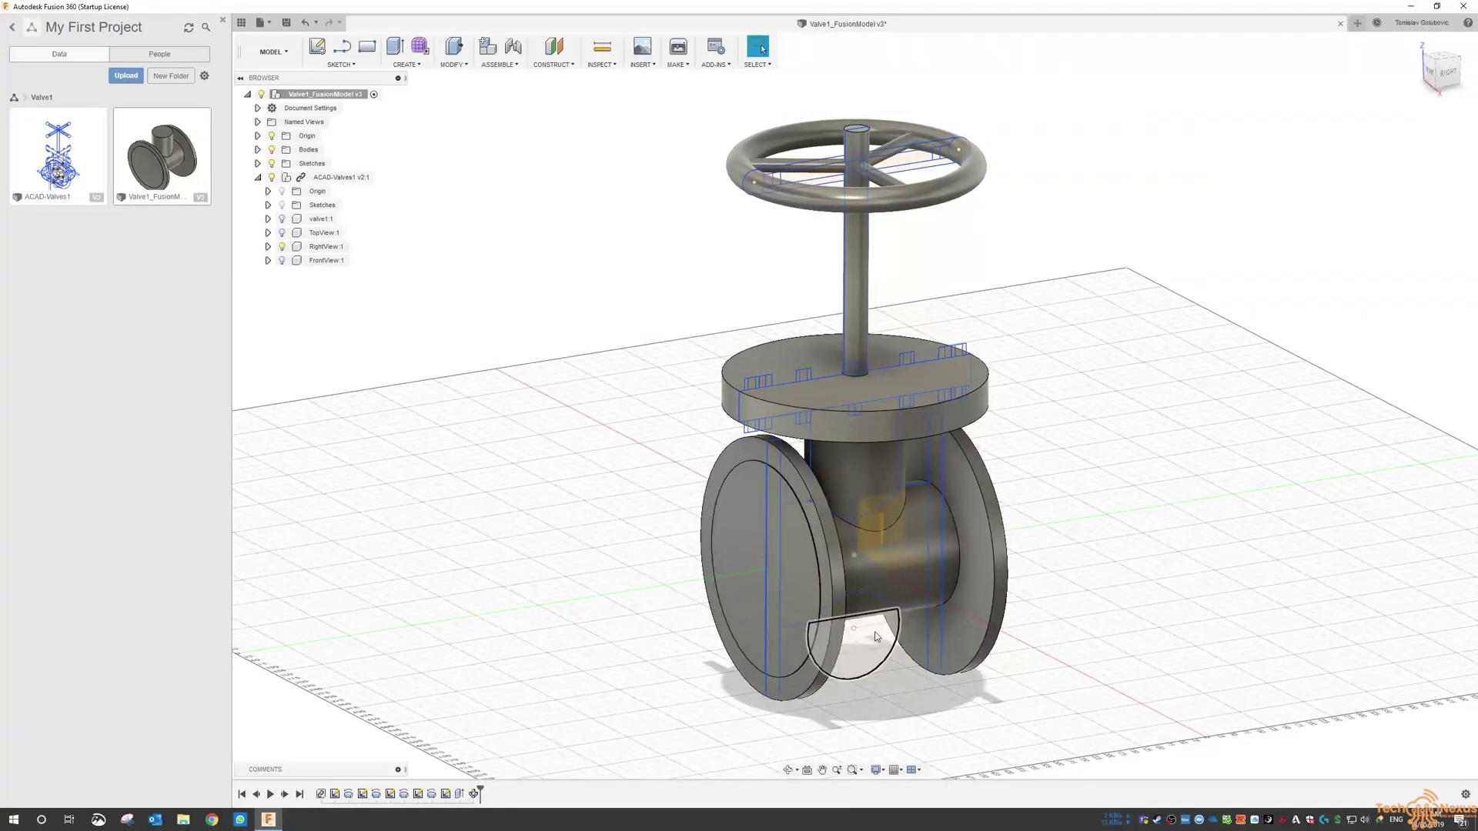
{"action": "scroll", "coordinate": [849, 659], "scroll_direction": "up", "scroll_amount": 5}
{"action": "middle_click_drag", "start_coordinate": [918, 650], "coordinate": [948, 625], "text": "shift"}
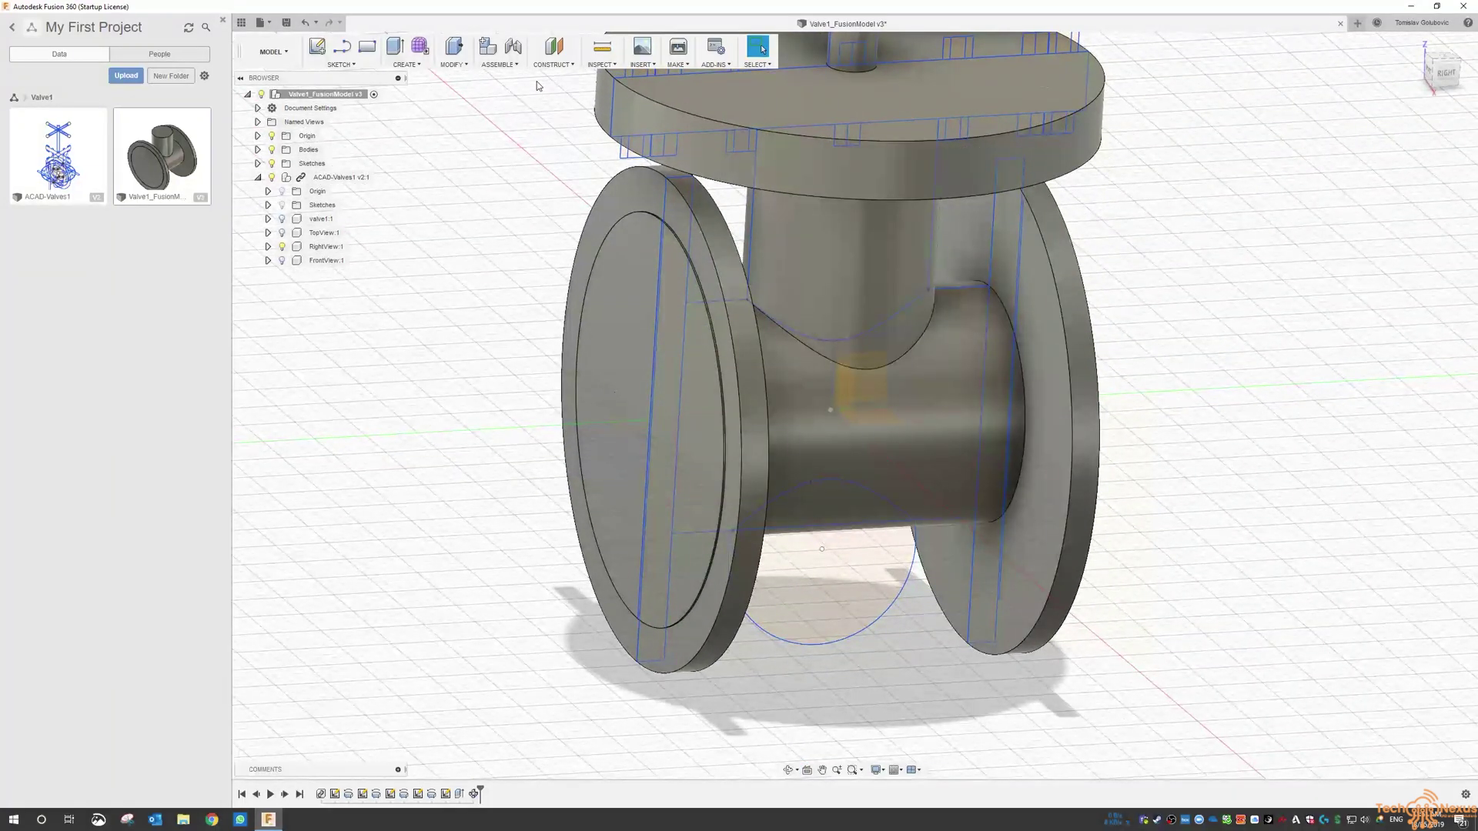
{"action": "left_click", "coordinate": [348, 68]}
{"action": "left_click", "coordinate": [352, 75]}
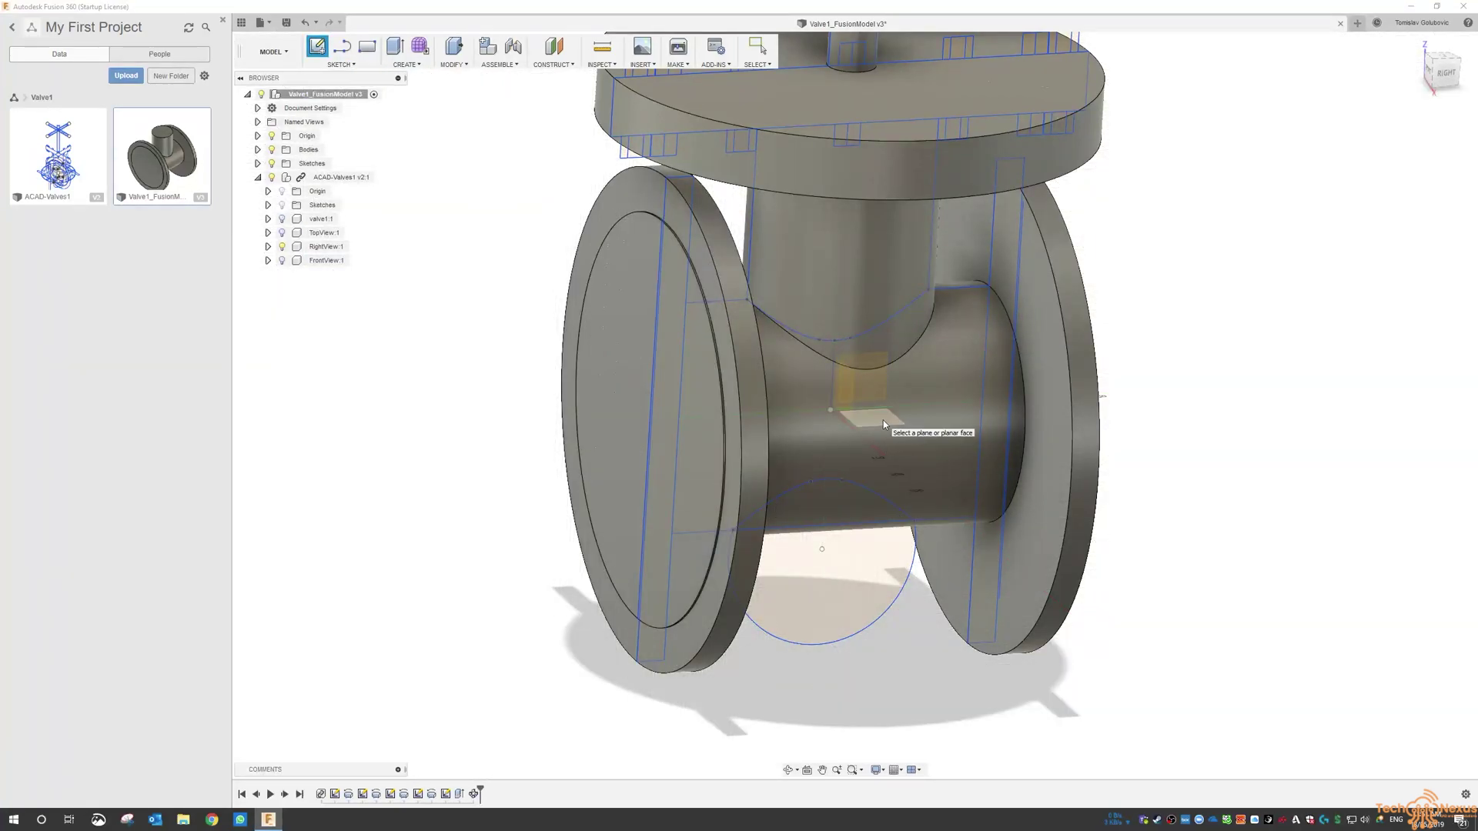
{"action": "left_click", "coordinate": [867, 386]}
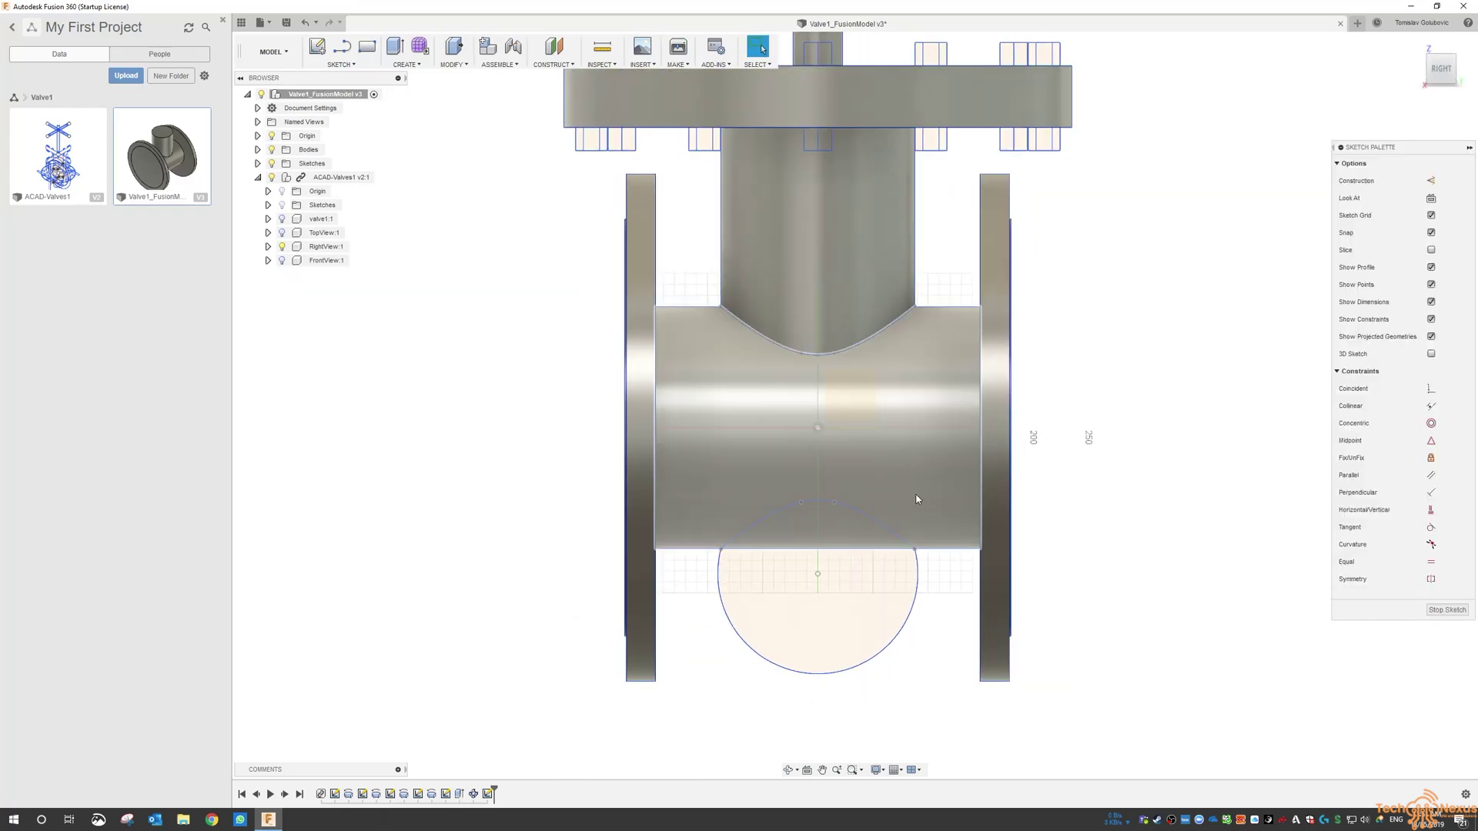
- Offset a construction plane about -135 mm from the XY origin plane, near the center of the circle below the pipe
{"action": "middle_click_drag", "start_coordinate": [898, 543], "coordinate": [933, 568], "text": "shift"}
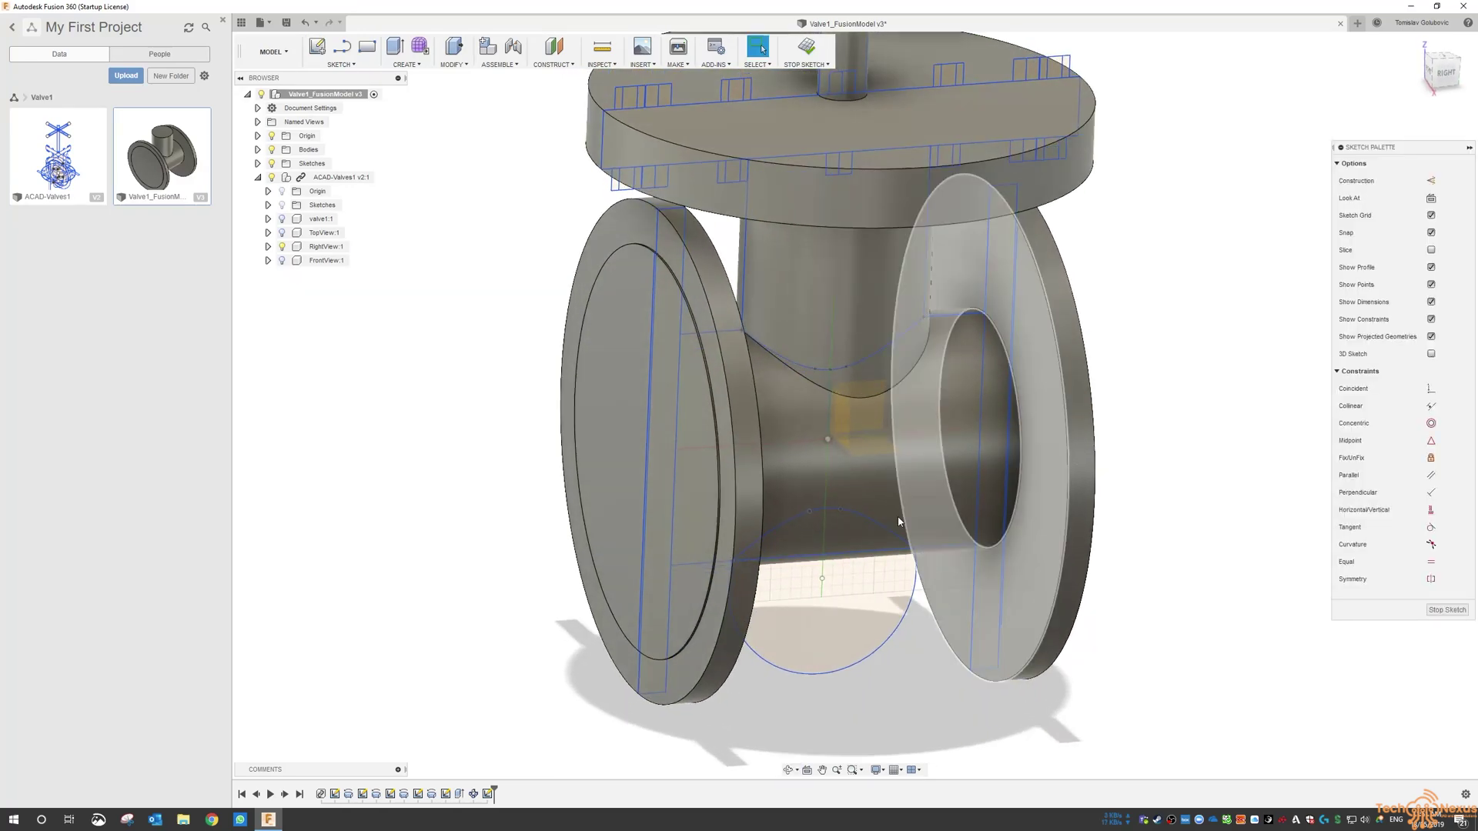
{"action": "left_click", "coordinate": [540, 64]}
{"action": "left_click", "coordinate": [550, 85]}
{"action": "left_click", "coordinate": [870, 448]}
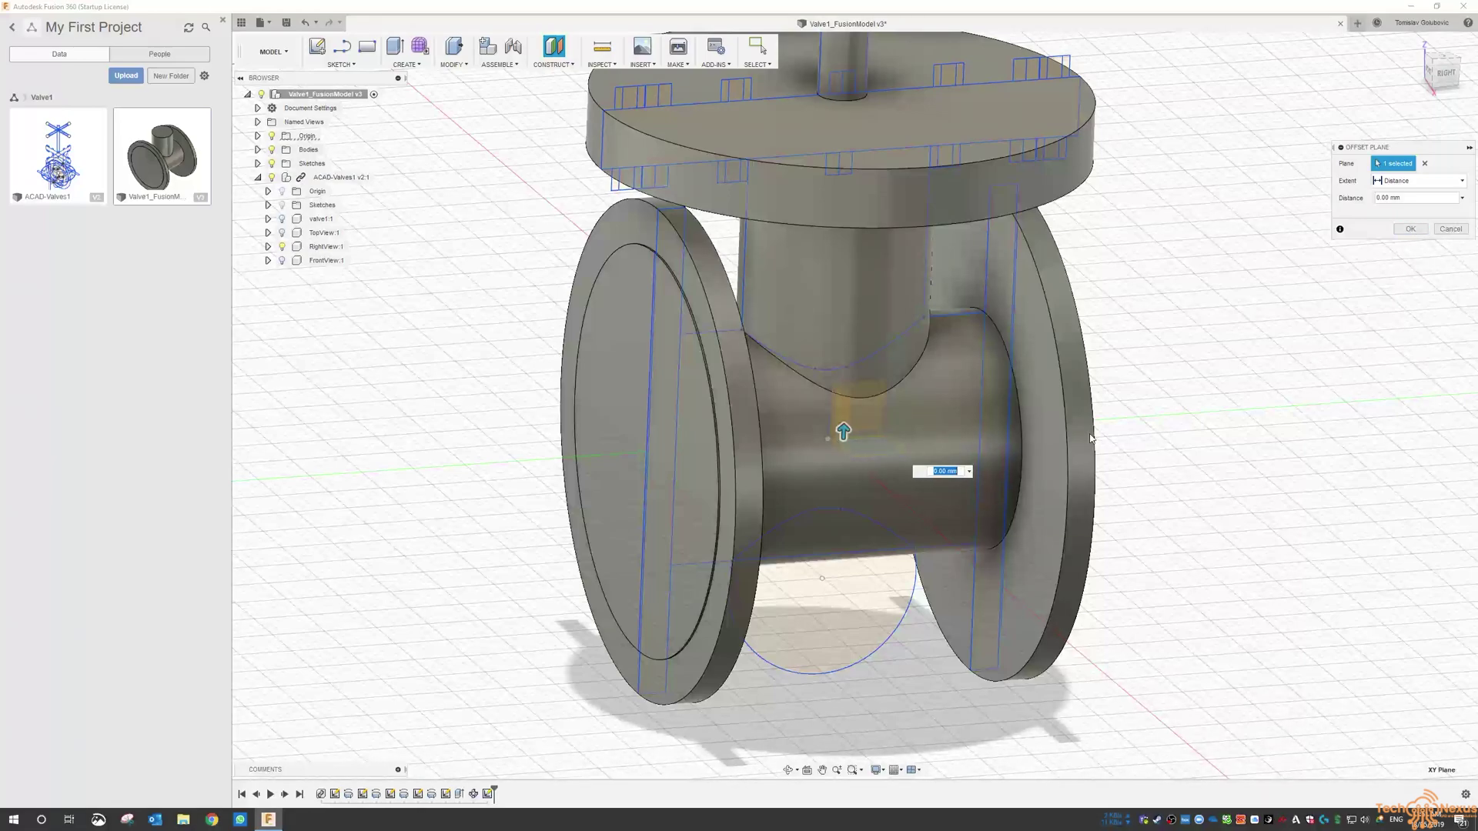
{"action": "left_click", "coordinate": [1446, 73]}
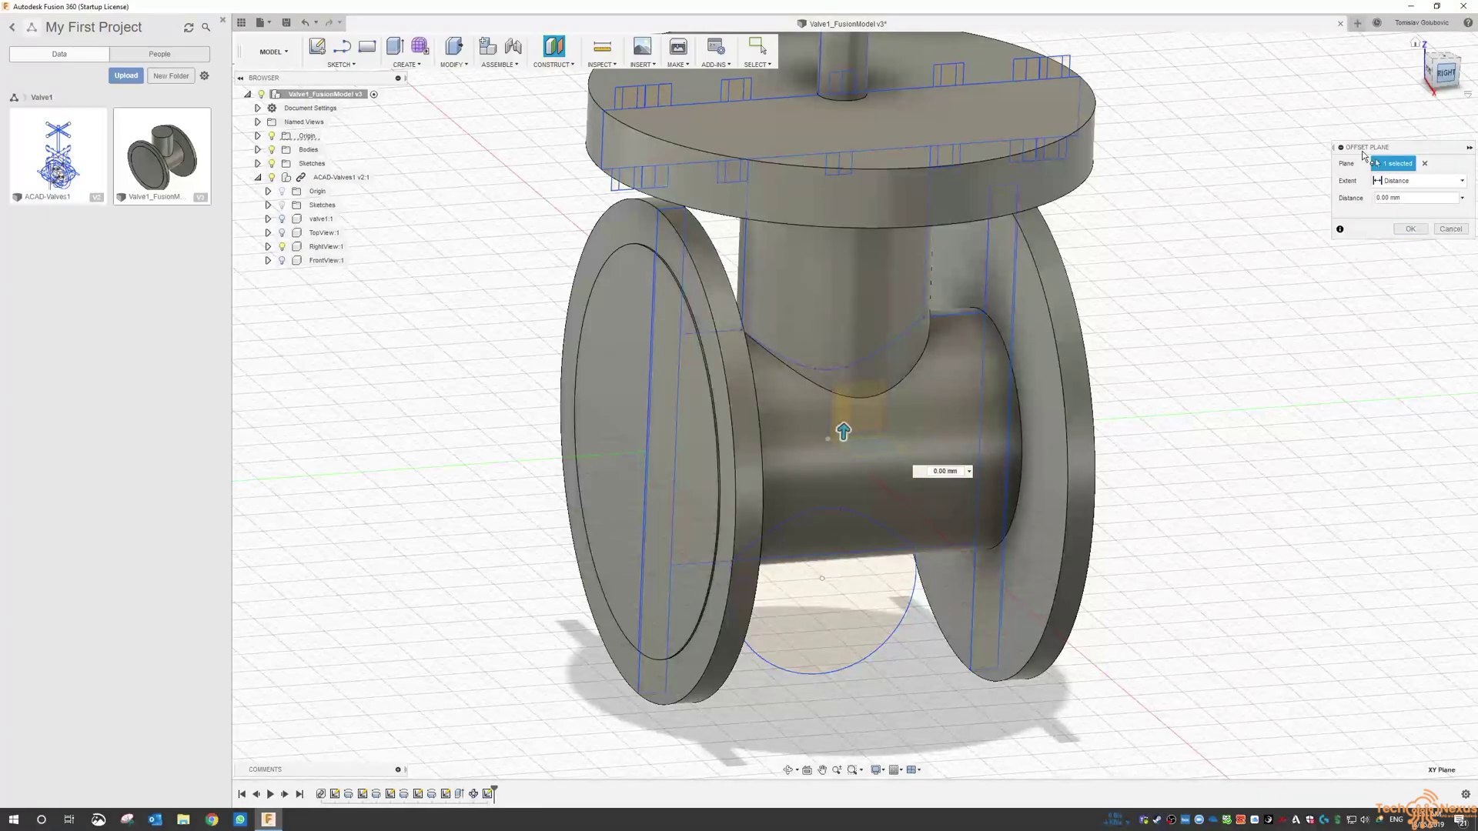
{"action": "scroll", "coordinate": [800, 576], "scroll_direction": "up", "scroll_amount": 3}
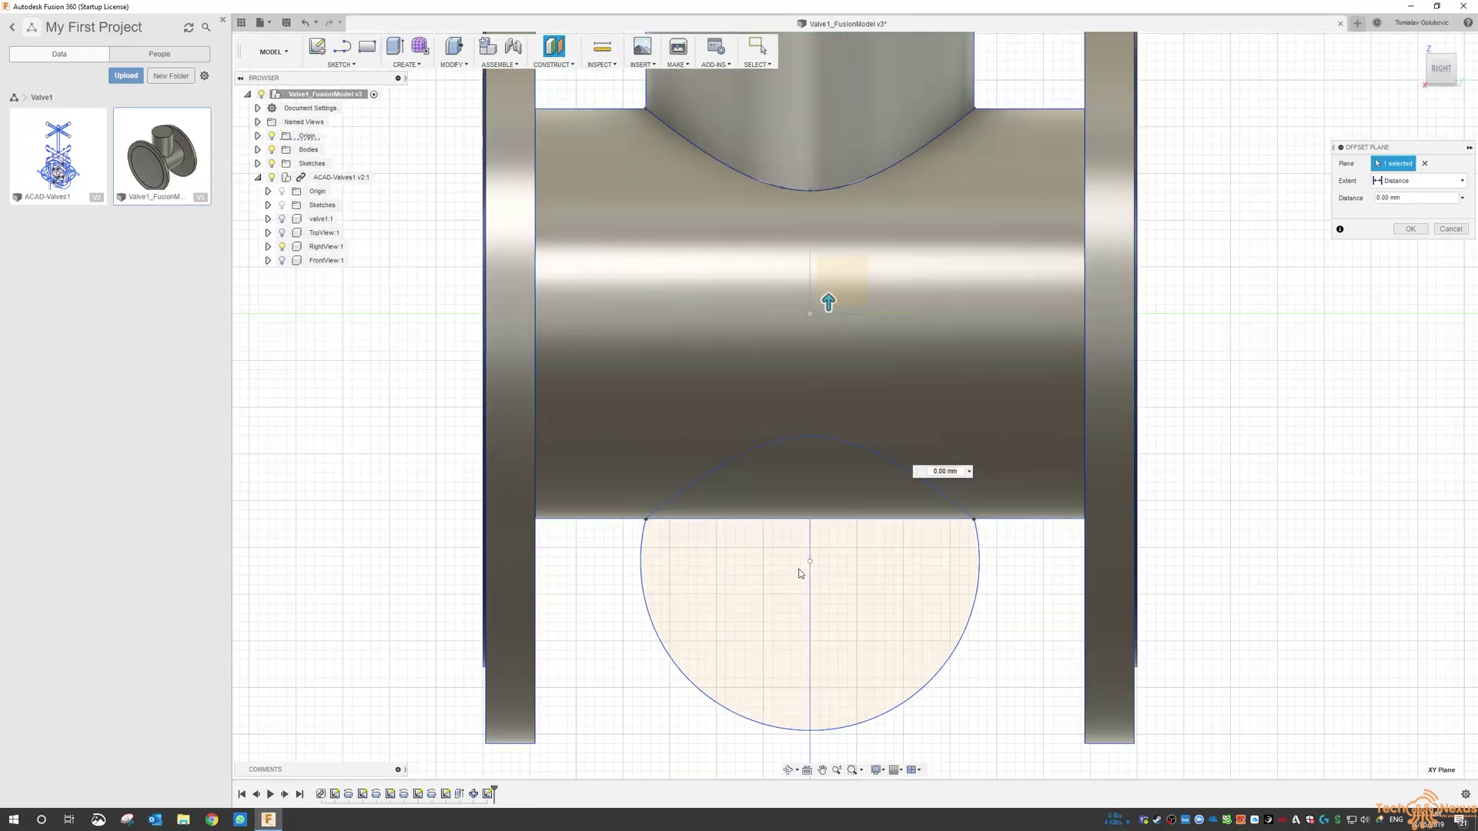
{"action": "left_click_drag", "start_coordinate": [829, 301], "coordinate": [828, 579]}
{"action": "scroll", "coordinate": [818, 579], "scroll_direction": "up", "scroll_amount": 5}
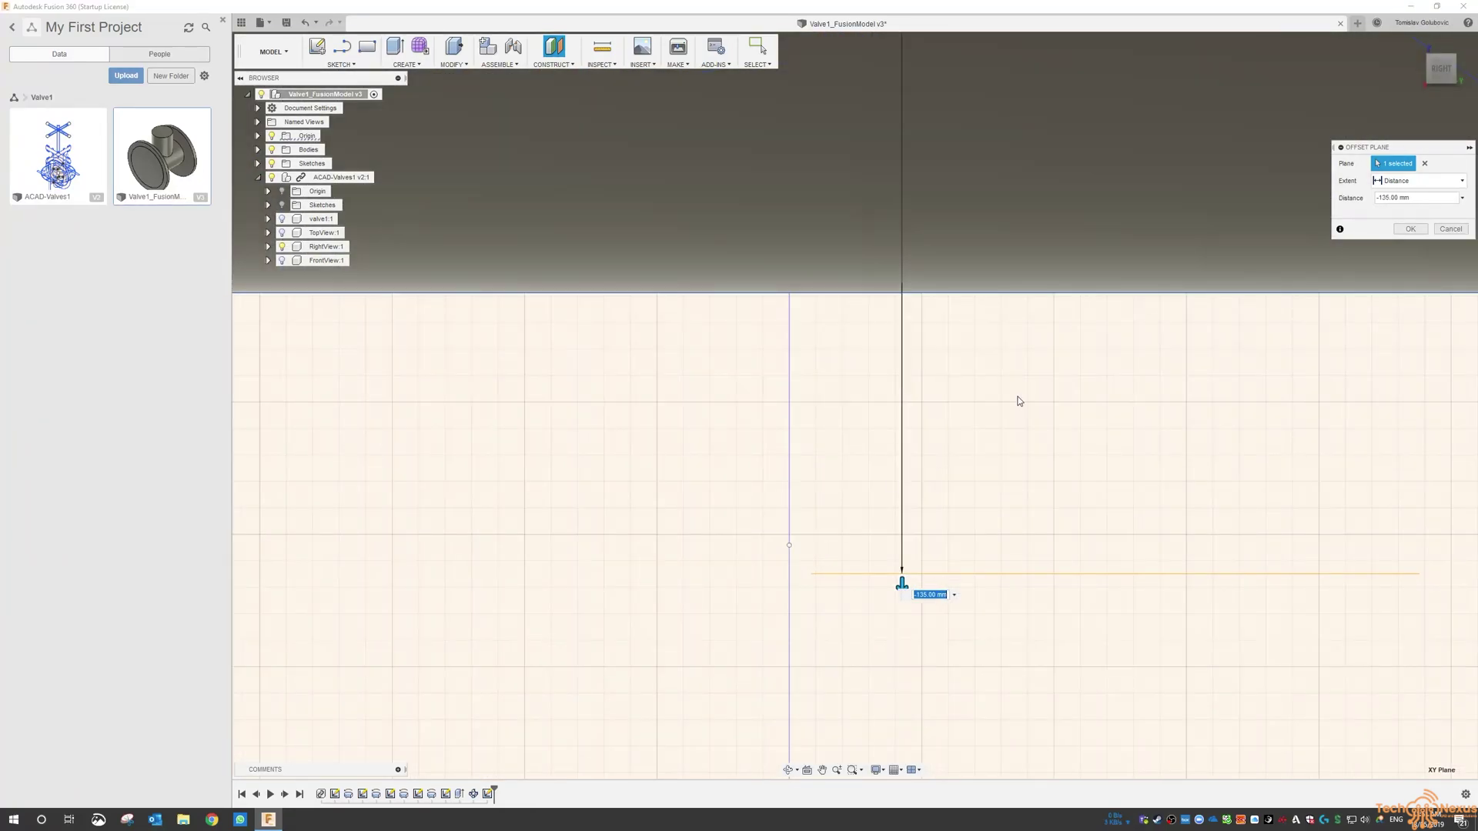
- Set the offset plane's distance to about -132 mm so it passes through the lower circle's center point, and finish the plane
{"action": "left_click", "coordinate": [1462, 180]}
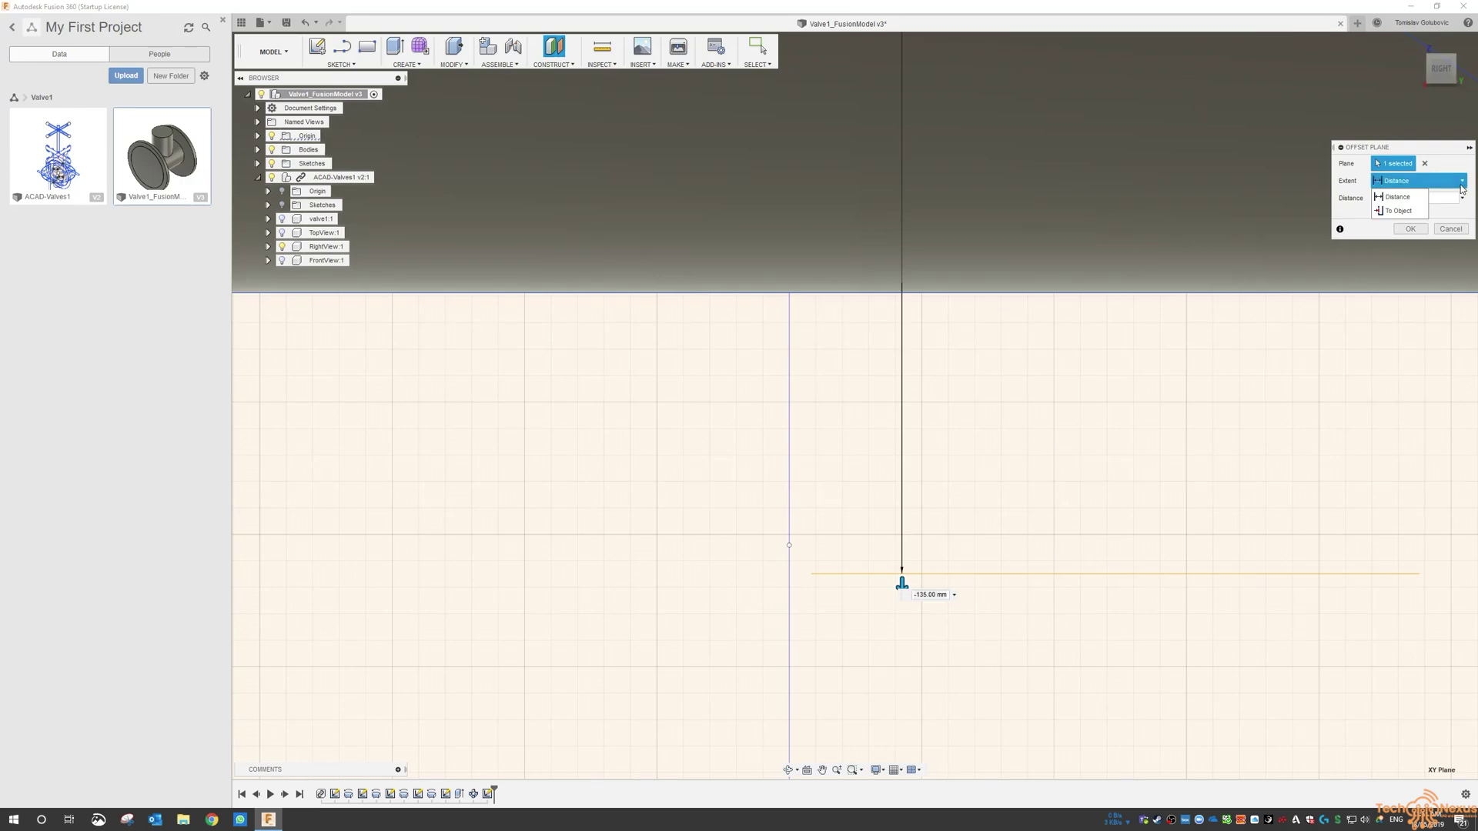
{"action": "left_click", "coordinate": [1422, 197]}
{"action": "left_click", "coordinate": [1458, 198]}
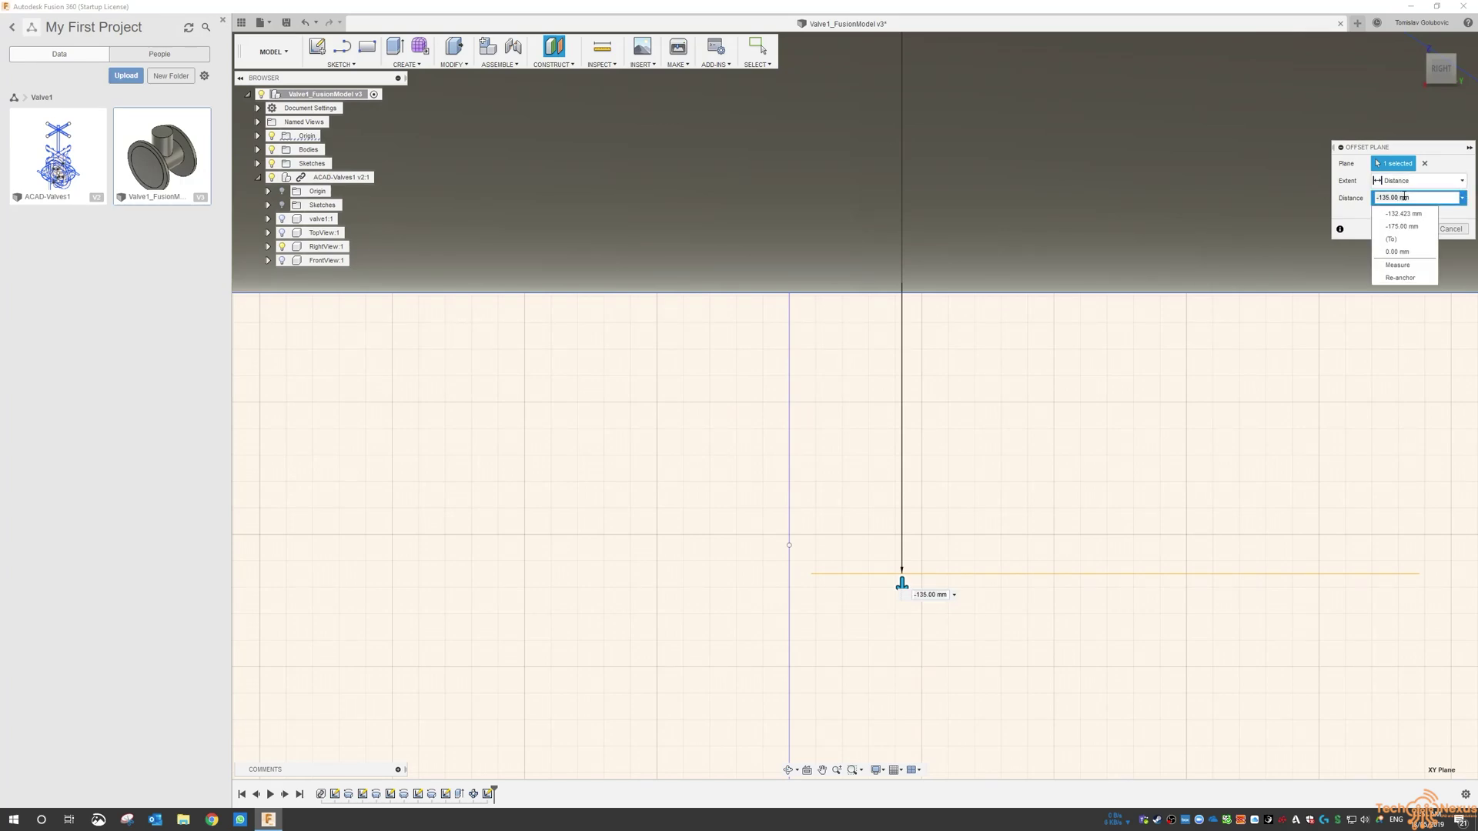
{"action": "left_click", "coordinate": [1397, 265]}
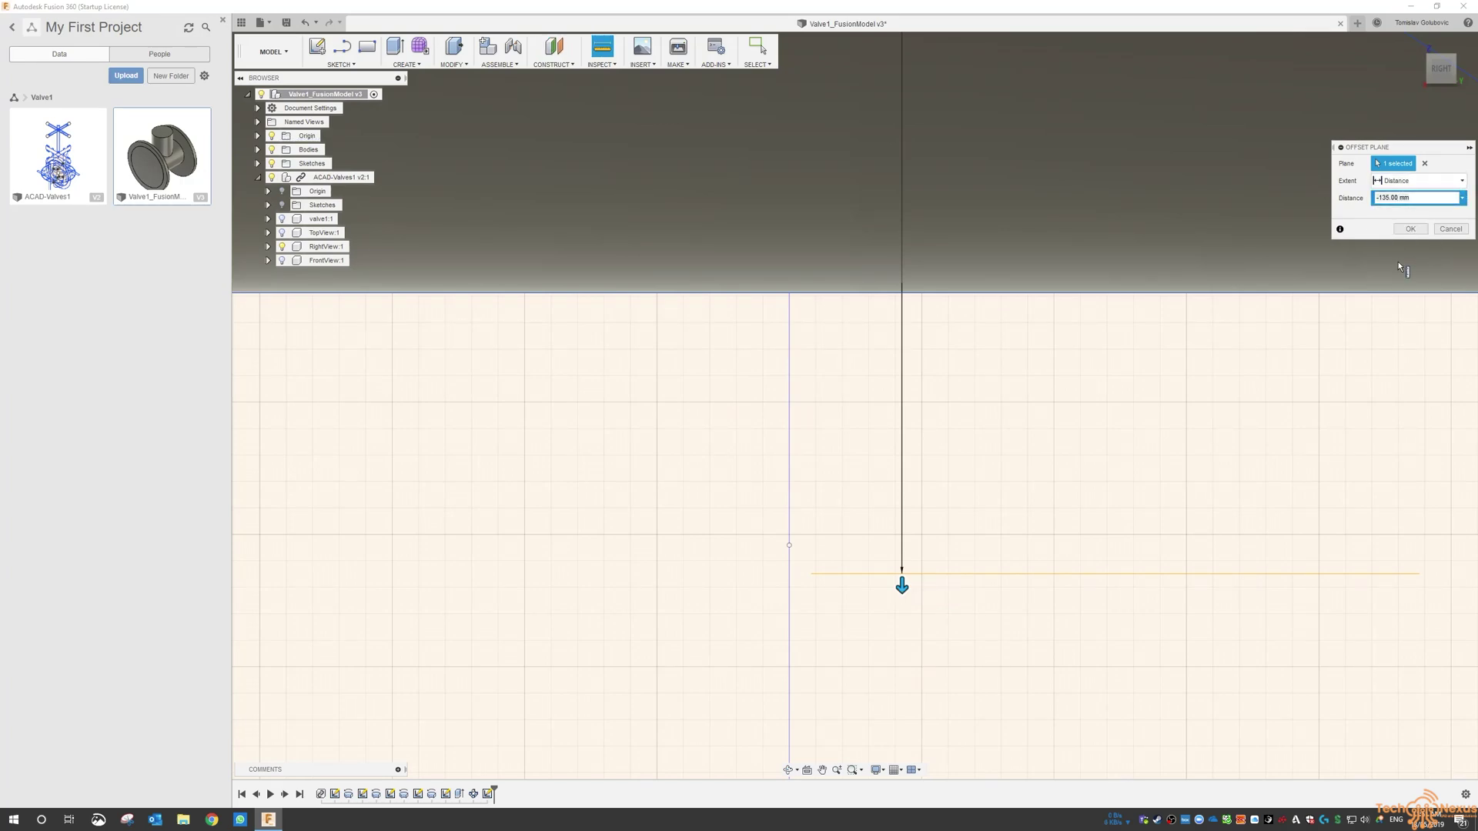
{"action": "left_click", "coordinate": [789, 546]}
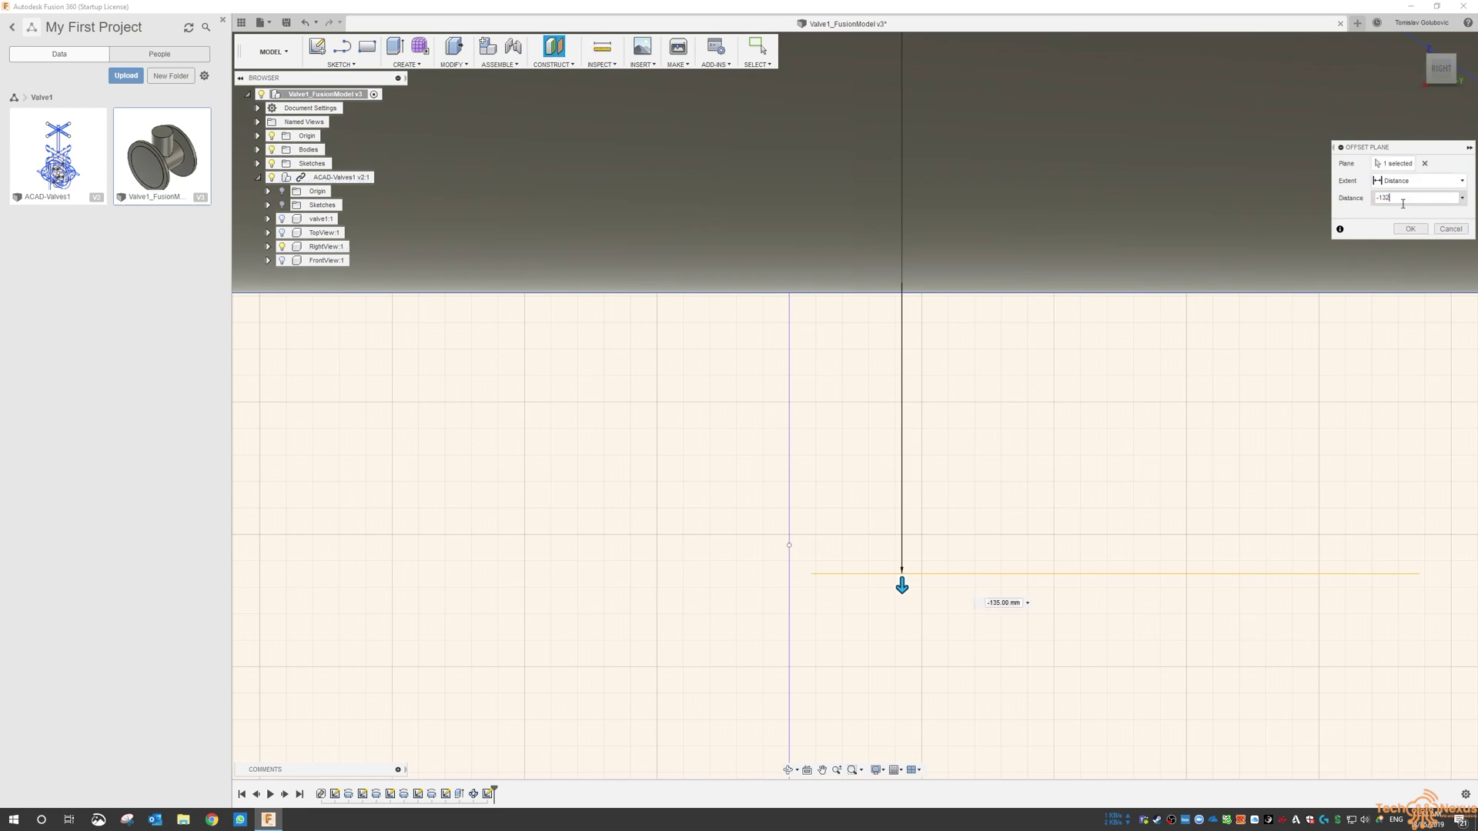
{"action": "key", "text": "Return"}
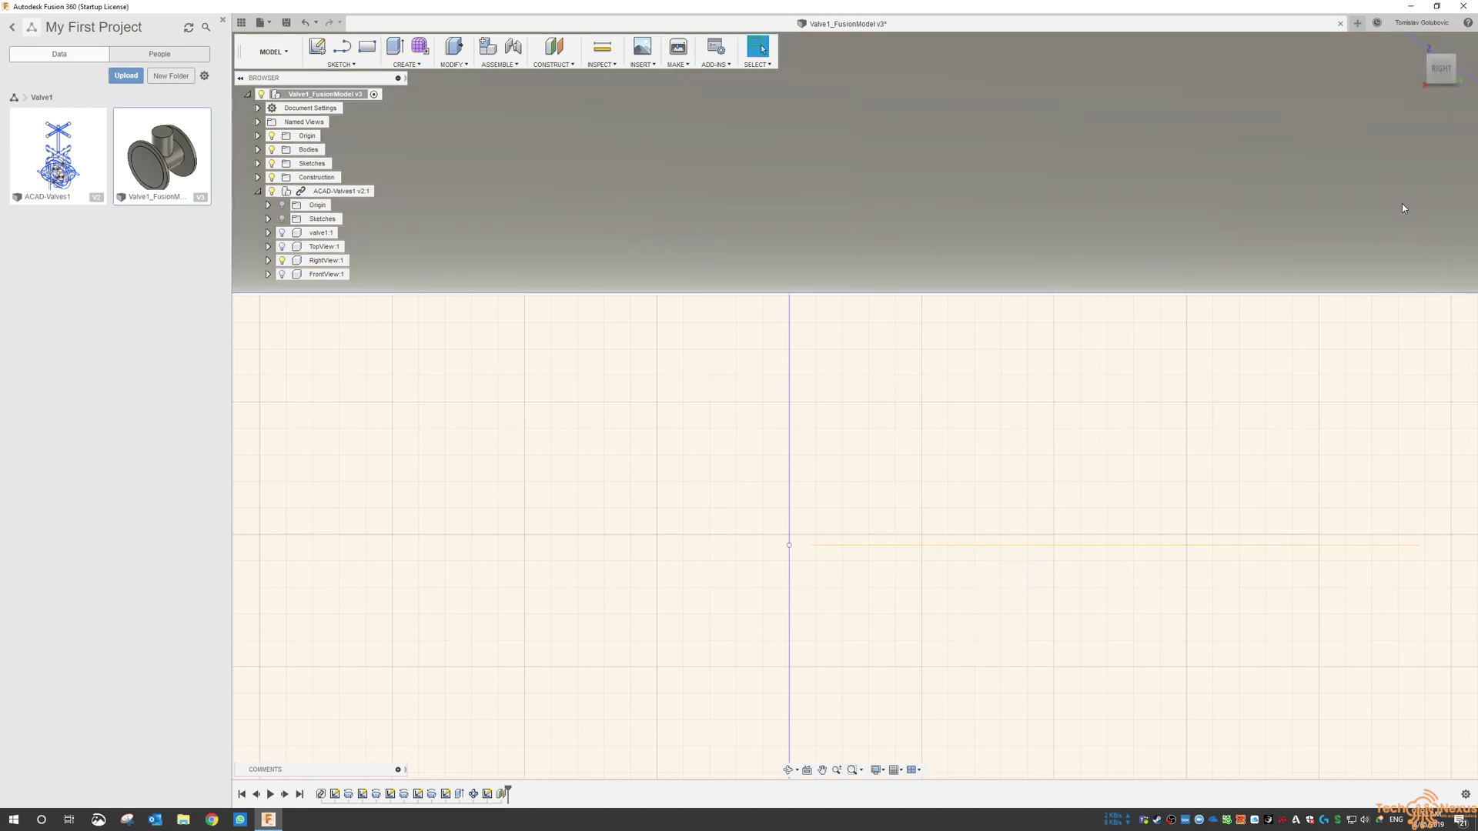
- Place a sphere about 85 mm in diameter on the offset plane, centered on the lower circle's center point
{"action": "scroll", "coordinate": [814, 546], "scroll_direction": "down", "scroll_amount": 4}
{"action": "middle_click_drag", "start_coordinate": [831, 544], "coordinate": [828, 487], "text": "shift"}
{"action": "left_click", "coordinate": [830, 491]}
{"action": "left_click", "coordinate": [414, 65]}
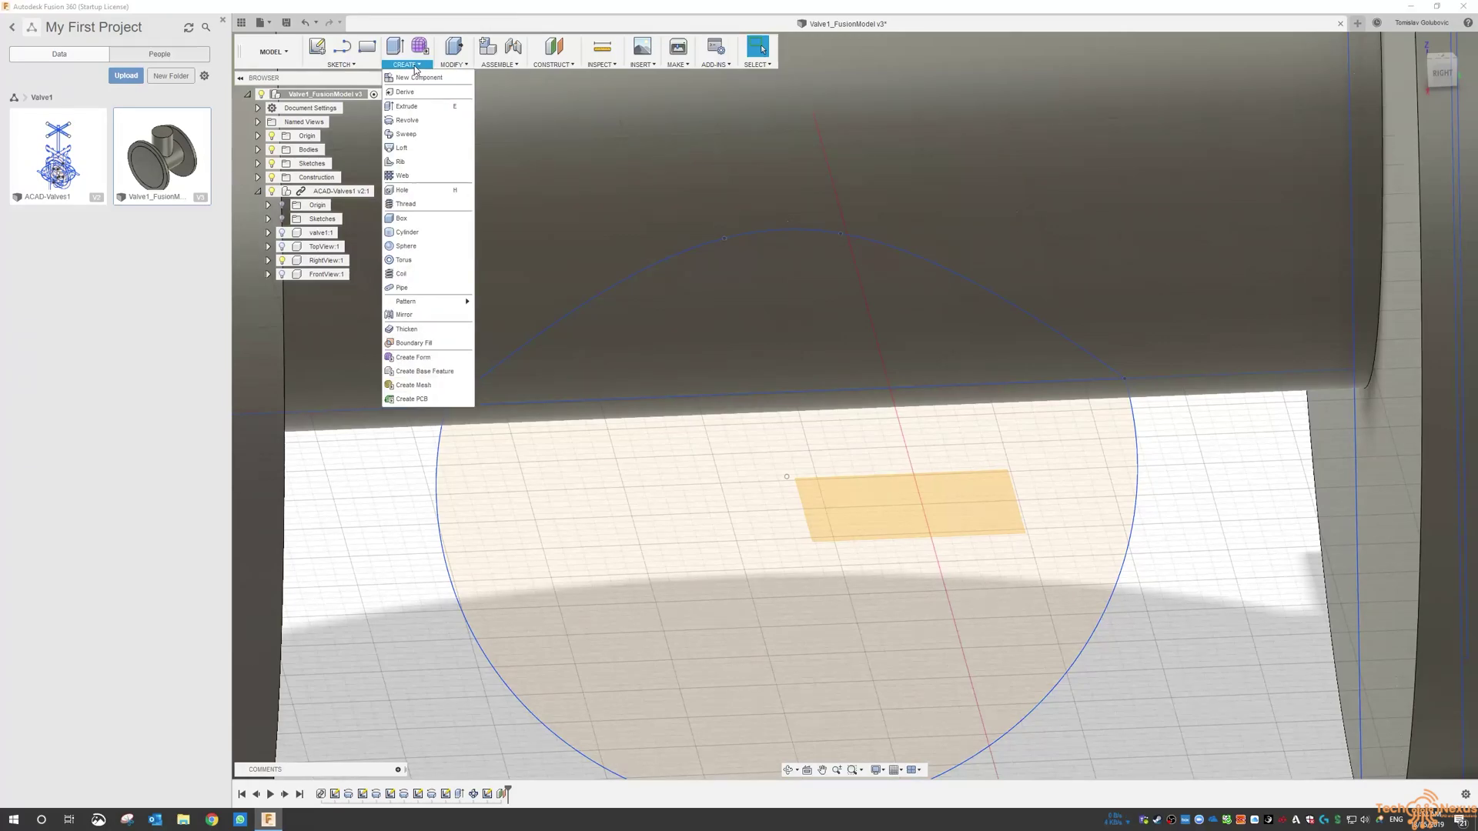
{"action": "left_click", "coordinate": [405, 246]}
{"action": "left_click", "coordinate": [801, 487]}
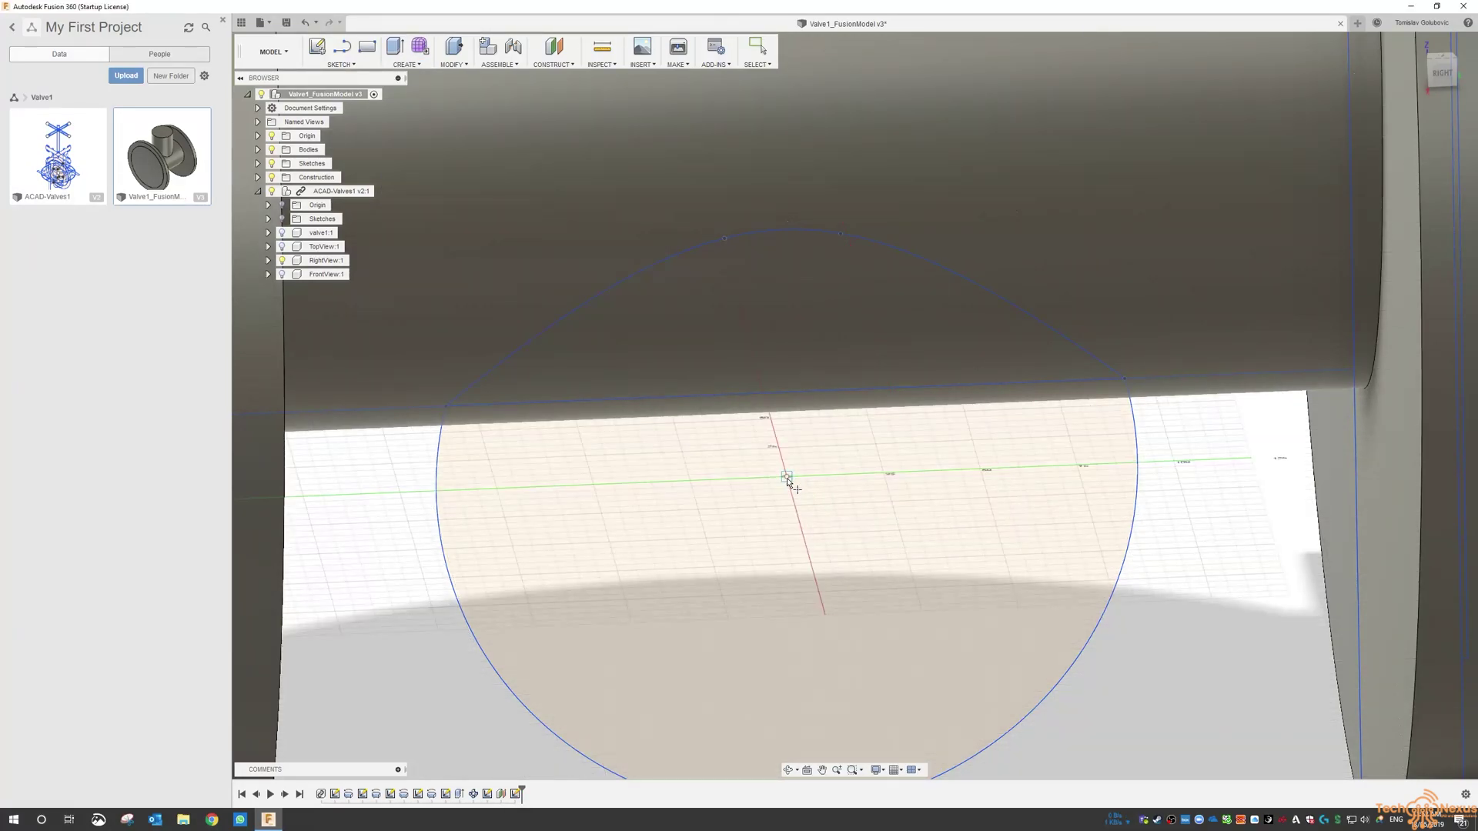
{"action": "left_click", "coordinate": [1443, 74]}
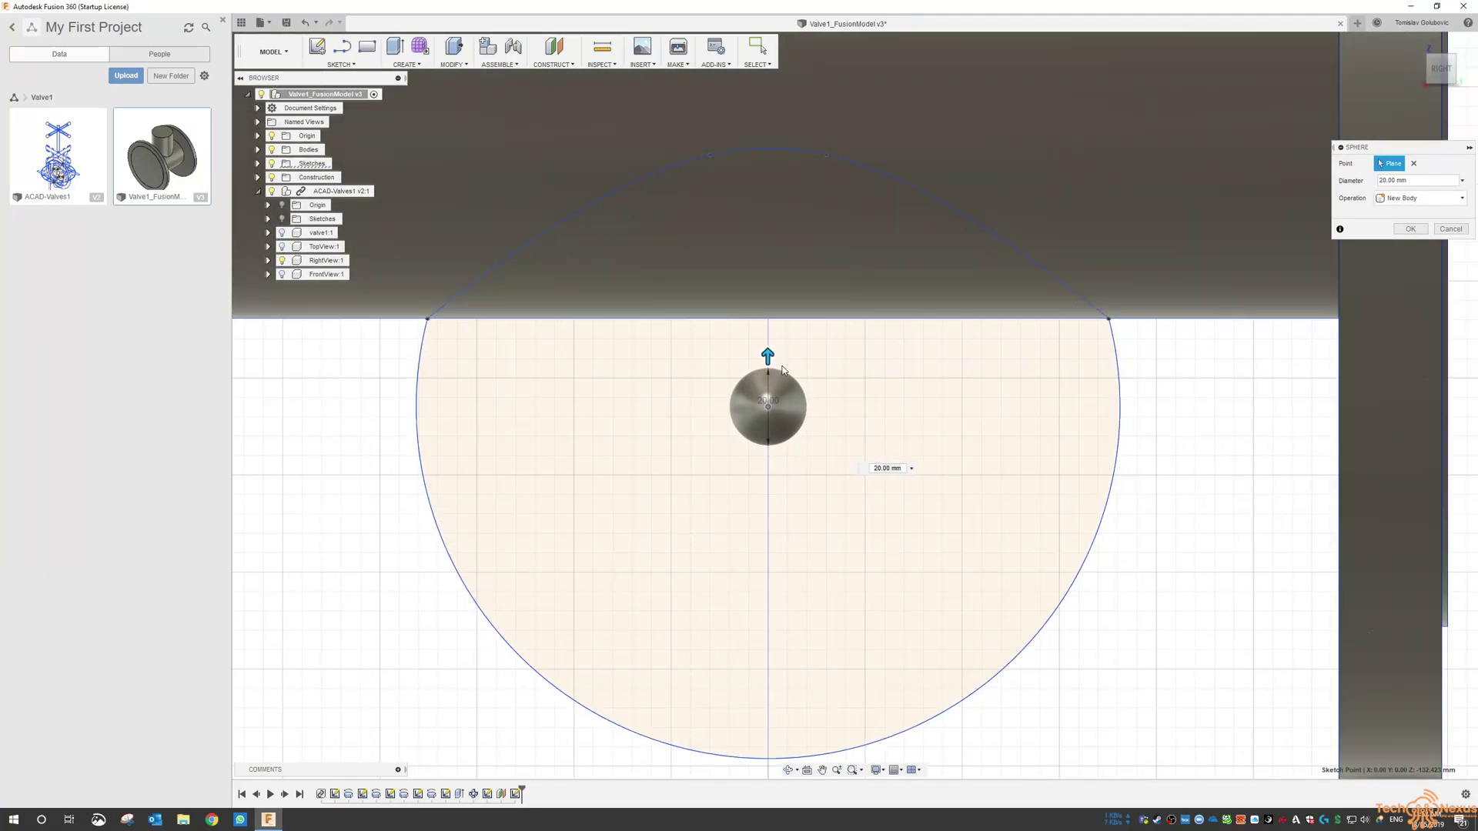
{"action": "left_click_drag", "start_coordinate": [767, 355], "coordinate": [768, 230]}
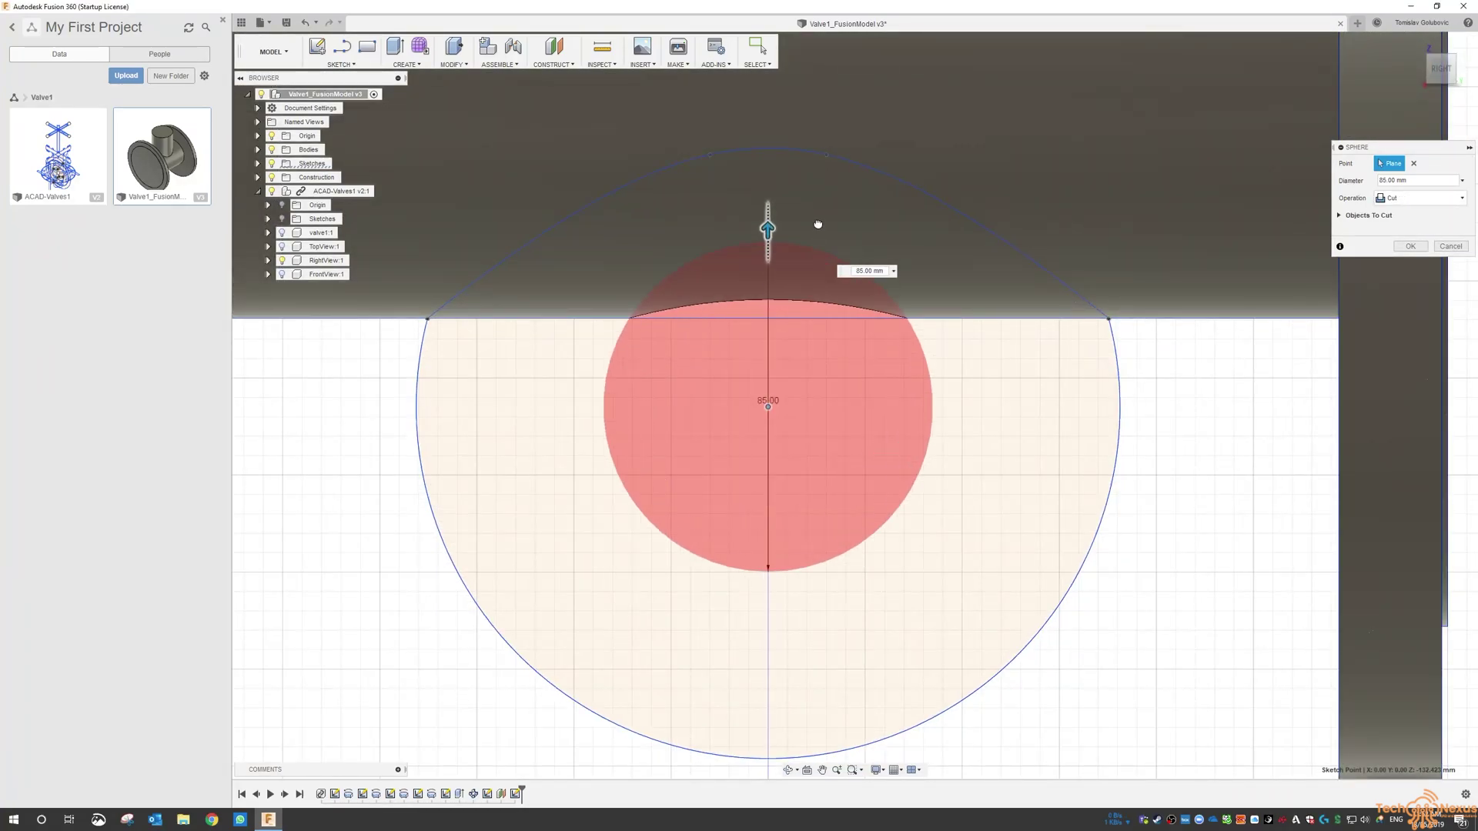
- Set the sphere's diameter to 181.258 mm by measuring the lower circle, and join the sphere to the valve body
{"action": "left_click", "coordinate": [1462, 180]}
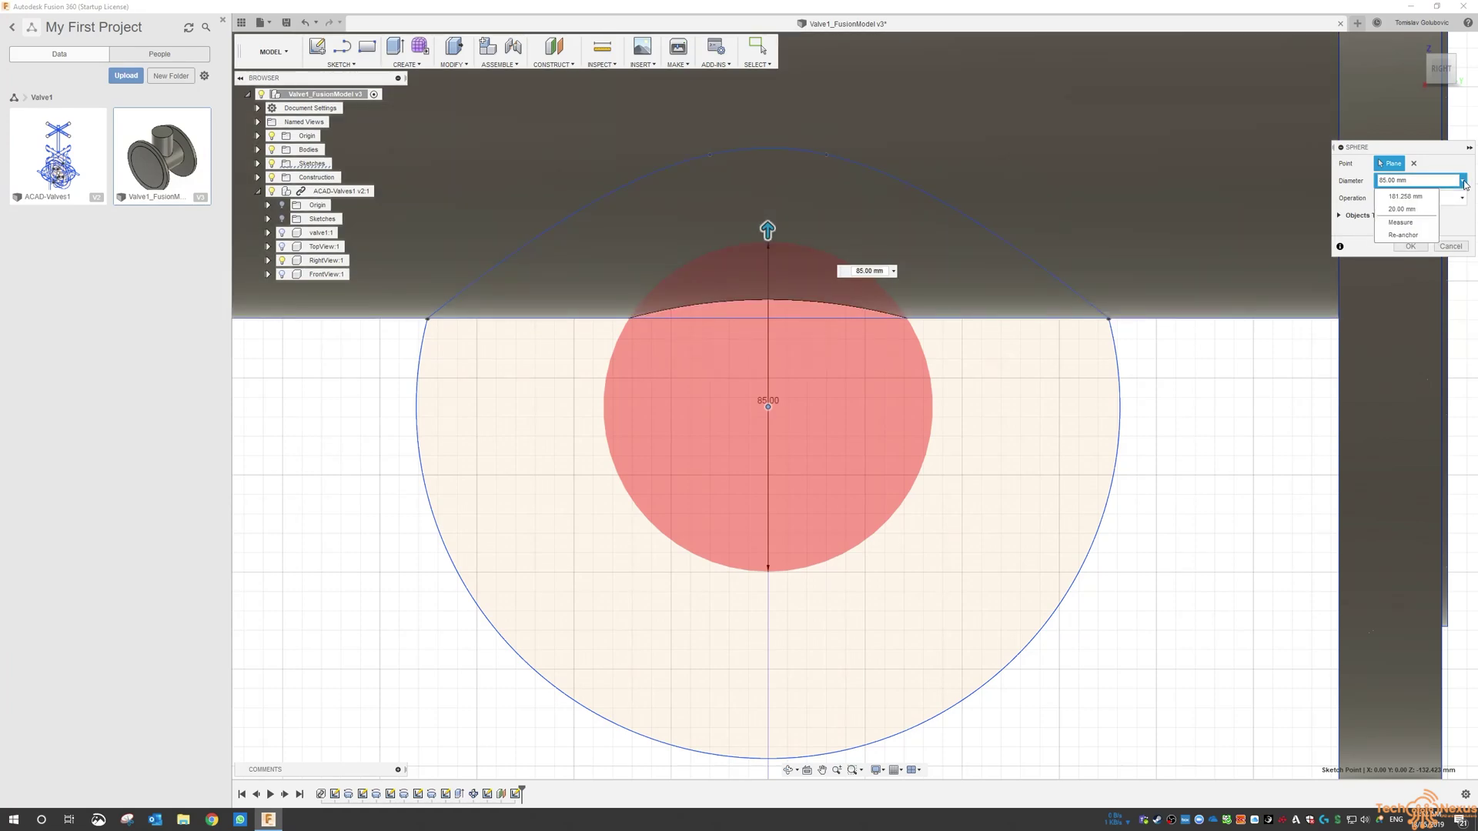
{"action": "left_click", "coordinate": [1398, 208]}
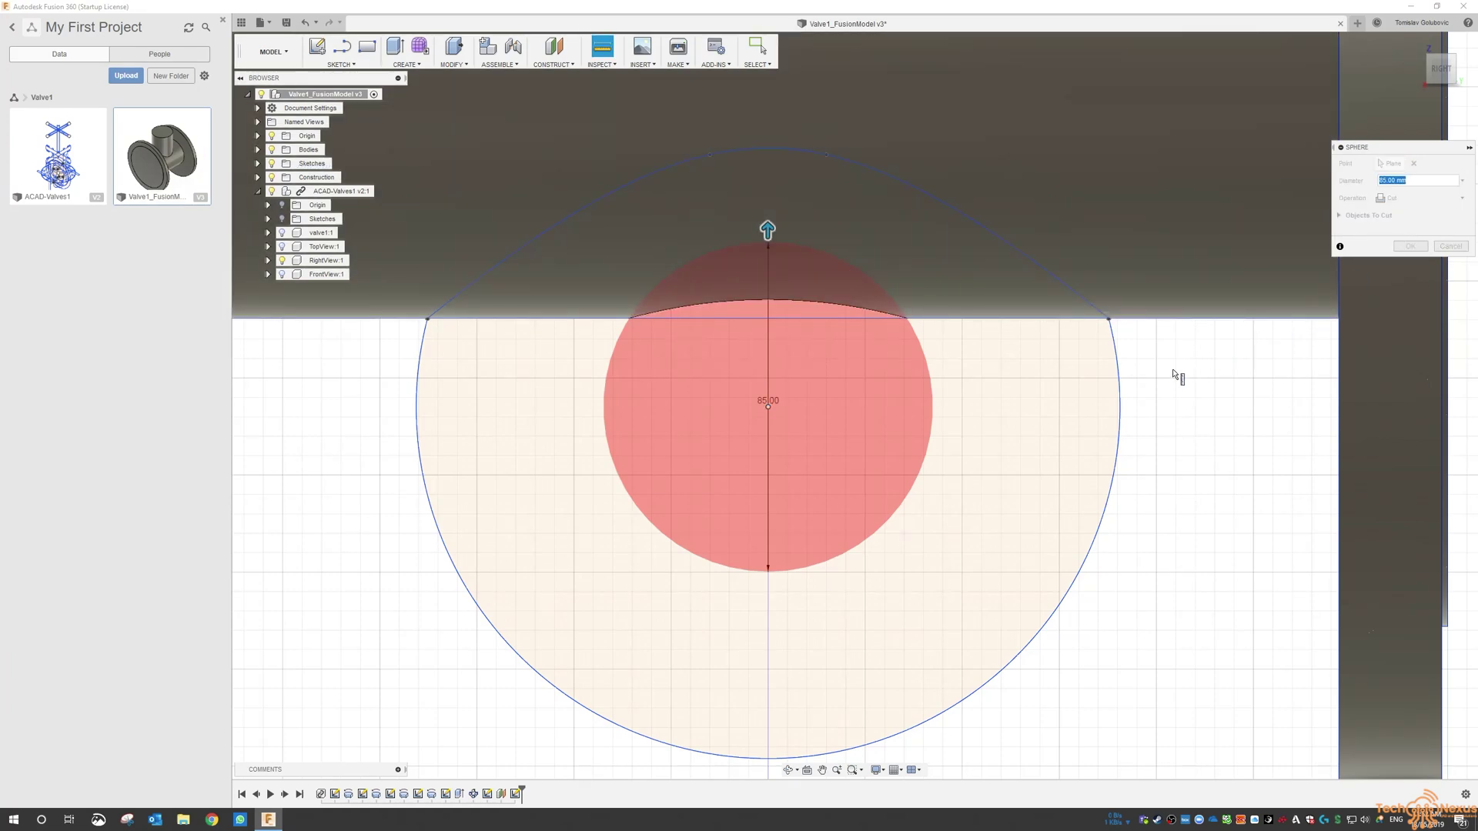
{"action": "left_click", "coordinate": [1121, 391]}
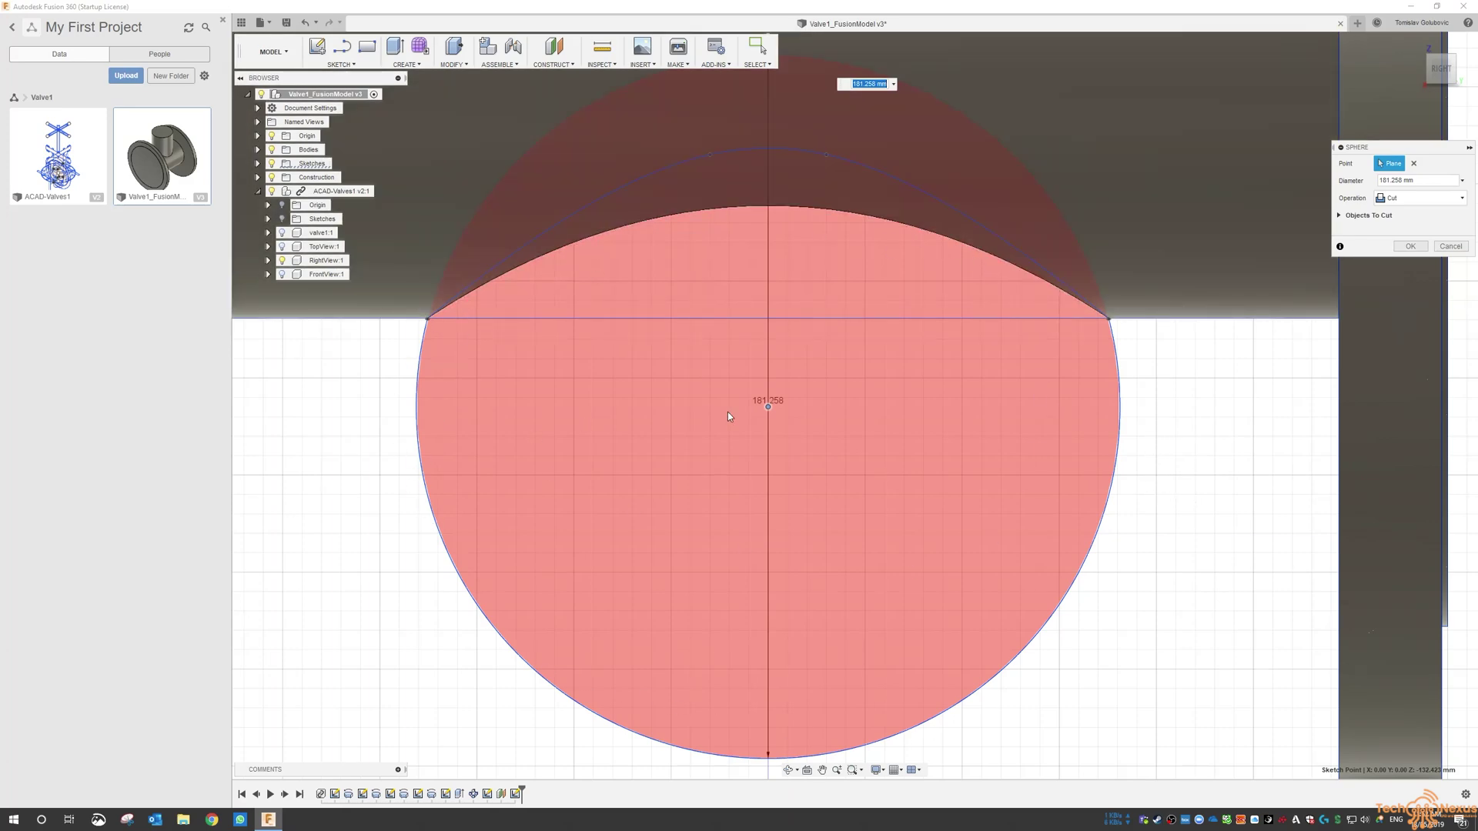
{"action": "left_click", "coordinate": [1427, 202]}
{"action": "left_click", "coordinate": [1415, 221]}
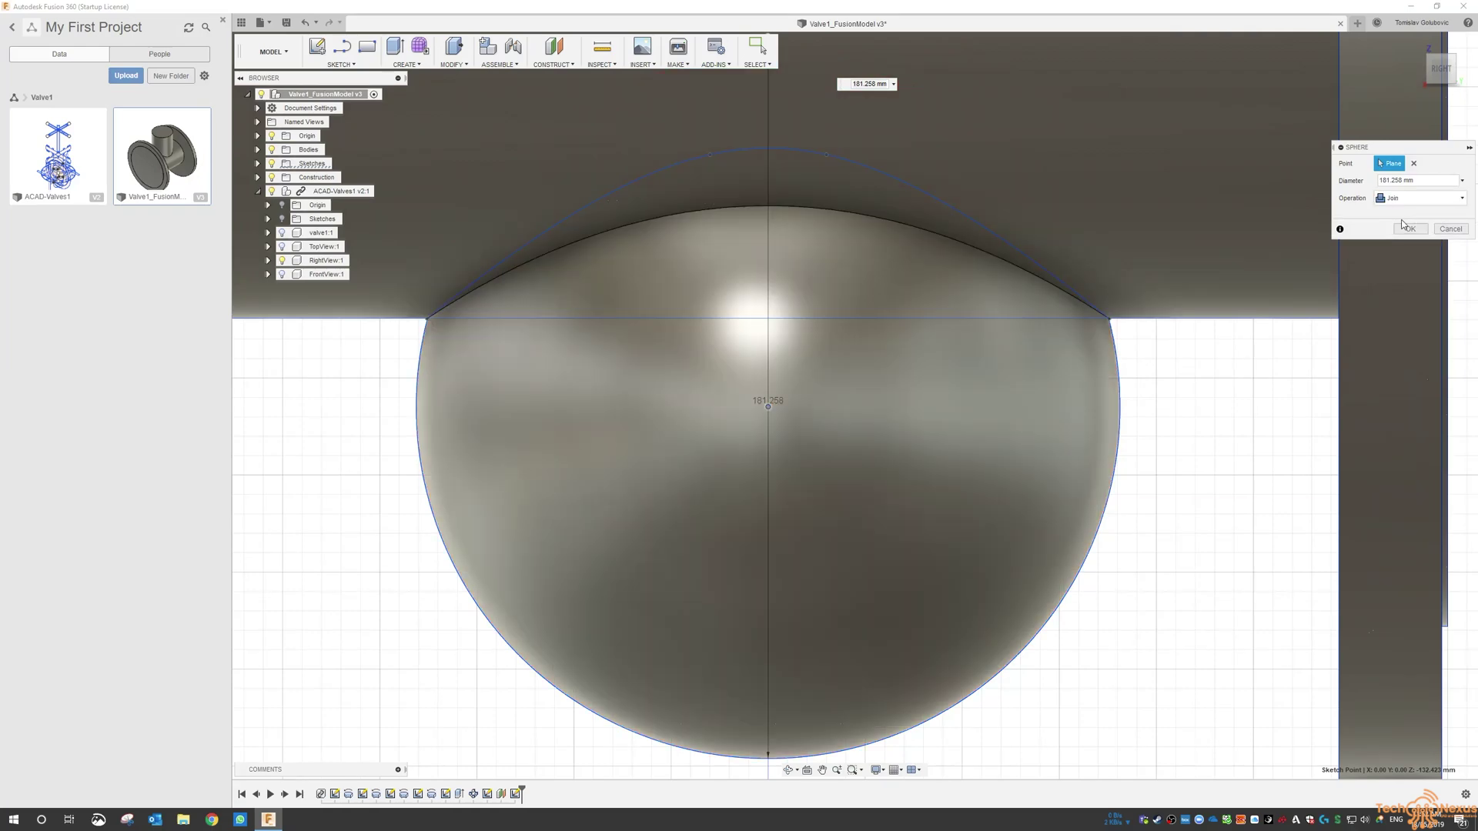
{"action": "left_click", "coordinate": [1408, 228]}
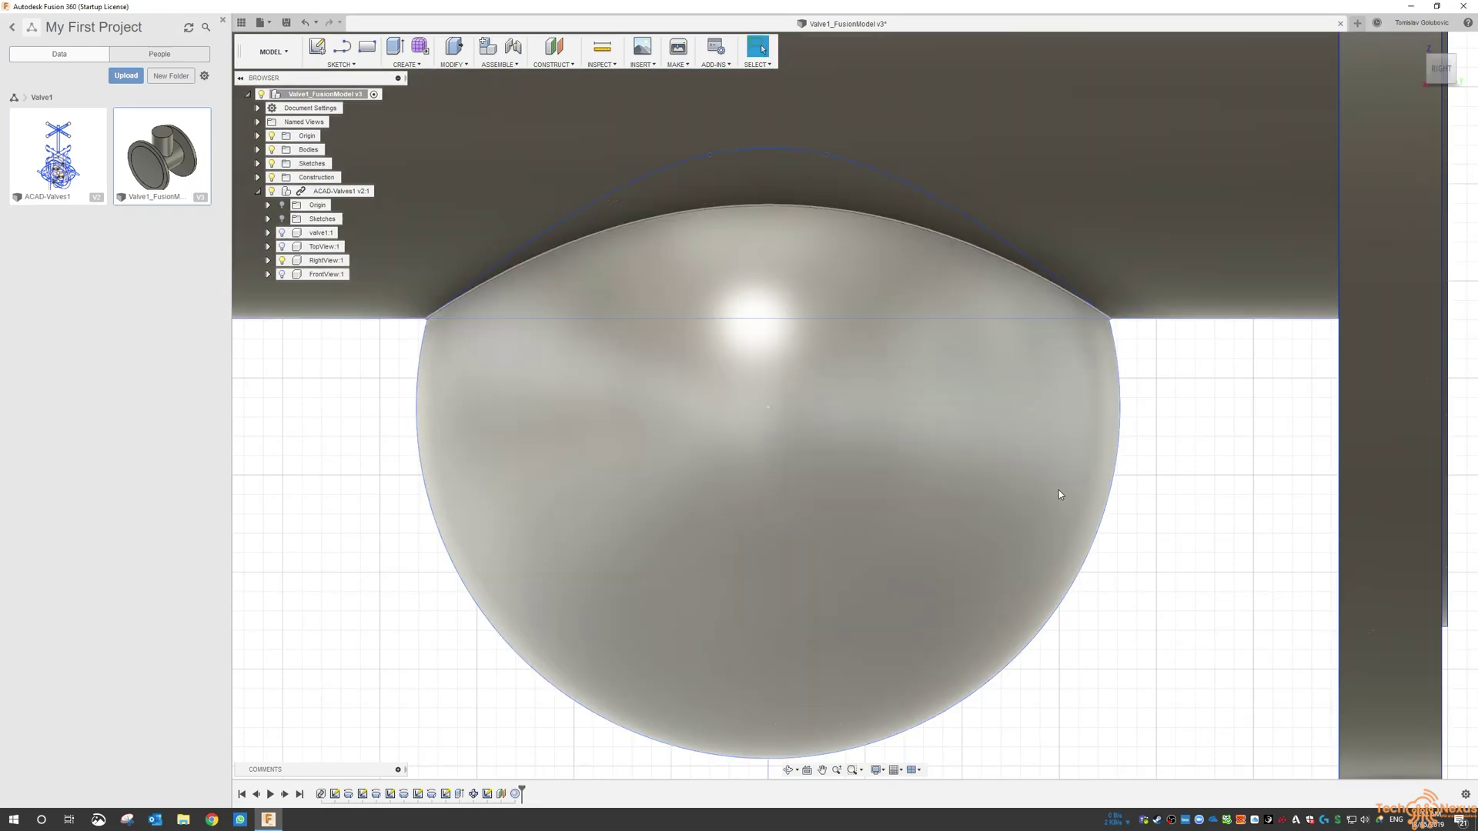
- Hide the imported RightView component and show the TopView component
{"action": "scroll", "coordinate": [1060, 490], "scroll_direction": "down", "scroll_amount": 10}
{"action": "scroll", "coordinate": [840, 616], "scroll_direction": "down", "scroll_amount": 5}
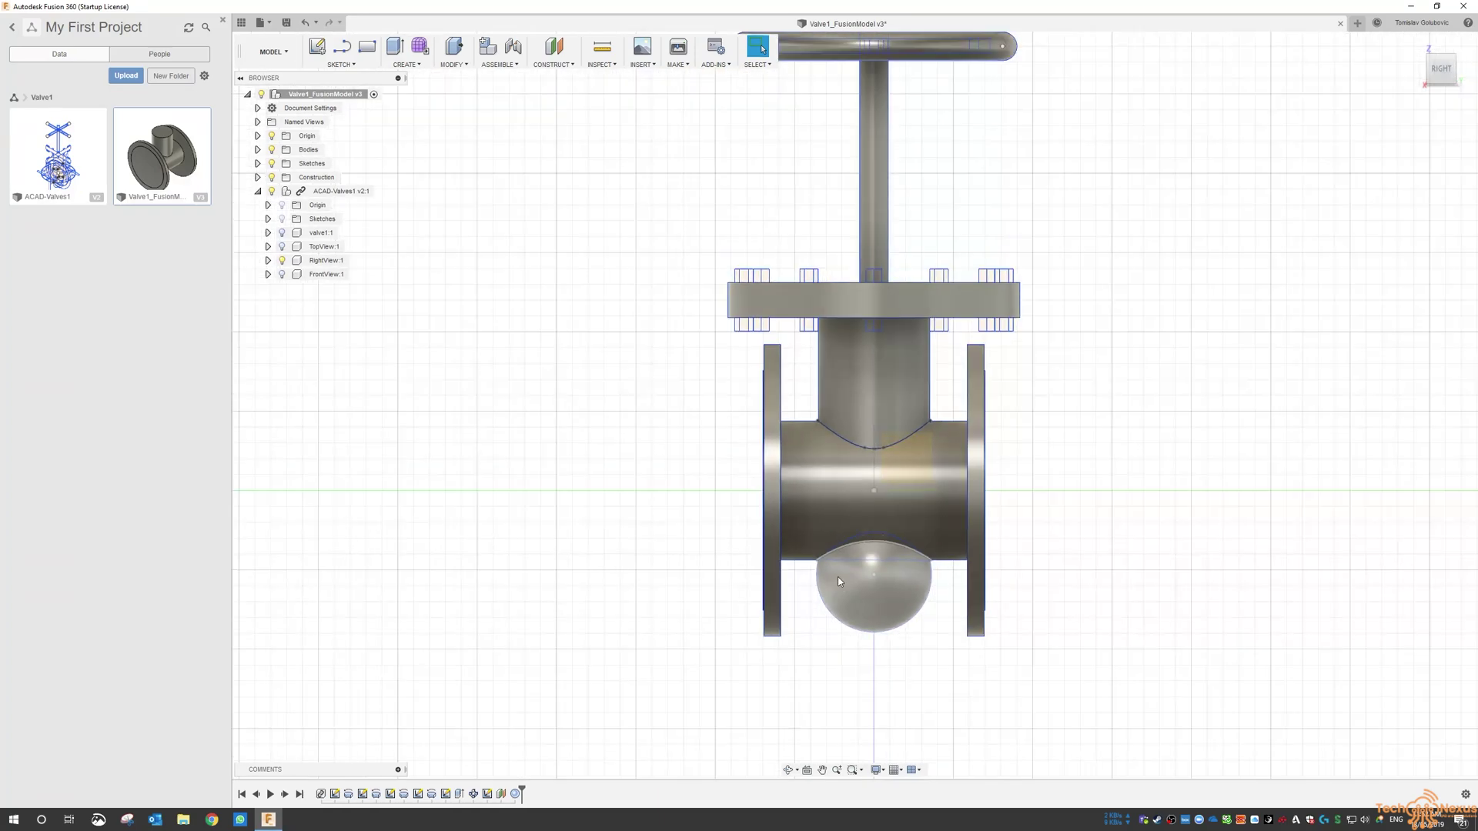
{"action": "left_click", "coordinate": [1425, 62]}
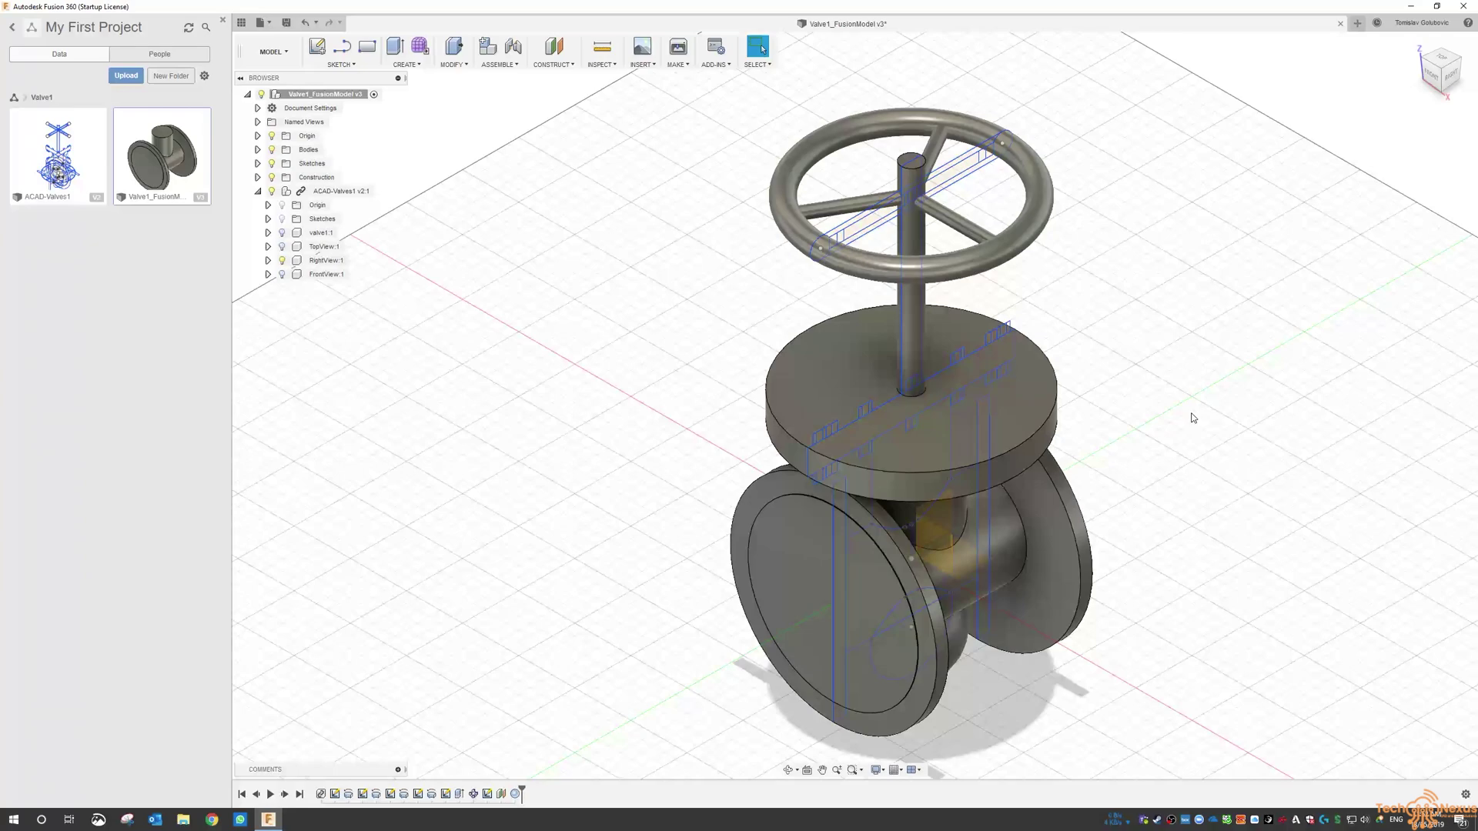
{"action": "left_click", "coordinate": [282, 265]}
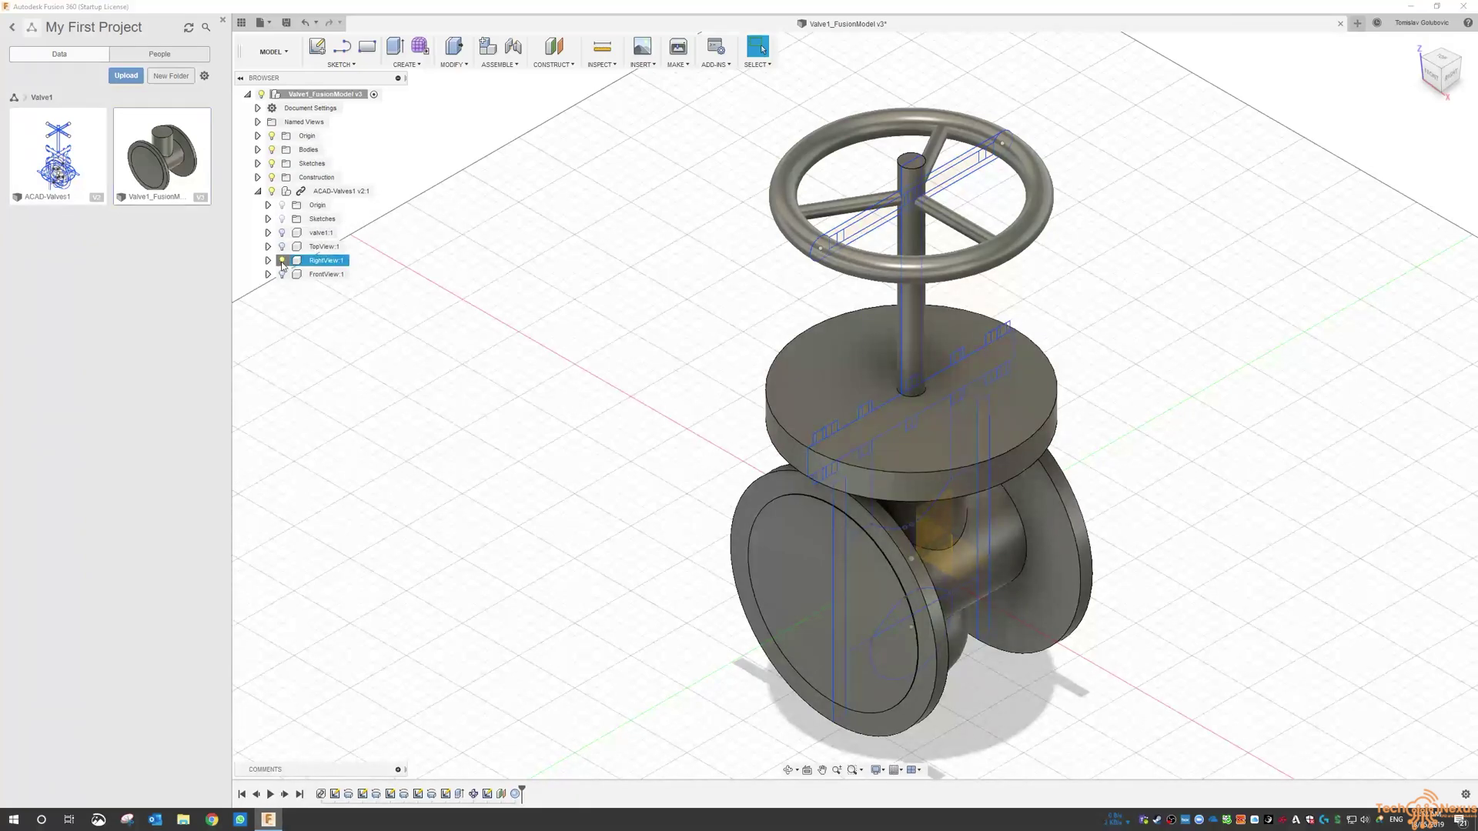
{"action": "left_click", "coordinate": [281, 262]}
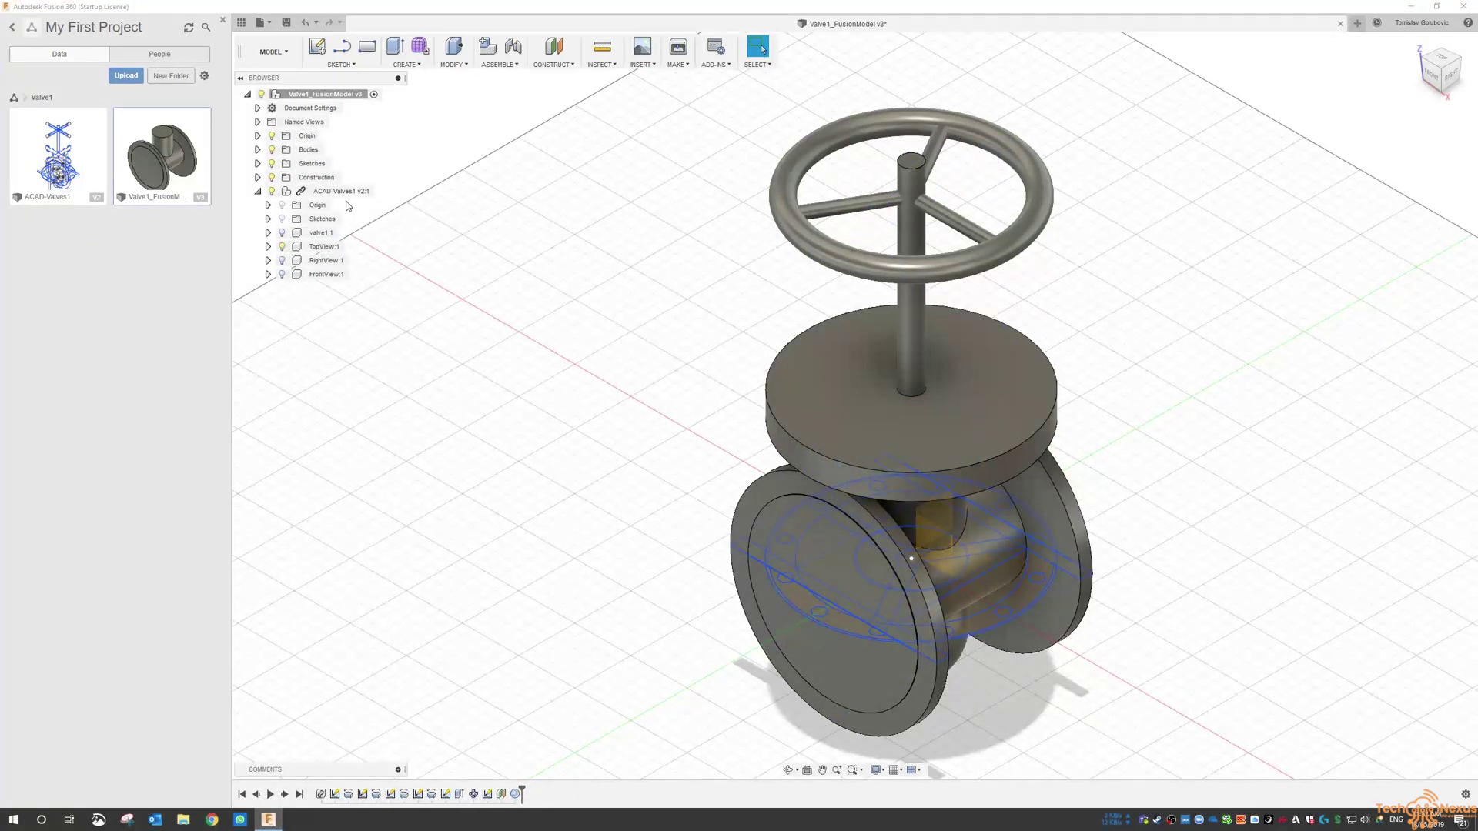
- Examine the imported top view with the bodies temporarily hidden, and inspect the underside of the upper flange
{"action": "left_click", "coordinate": [271, 149]}
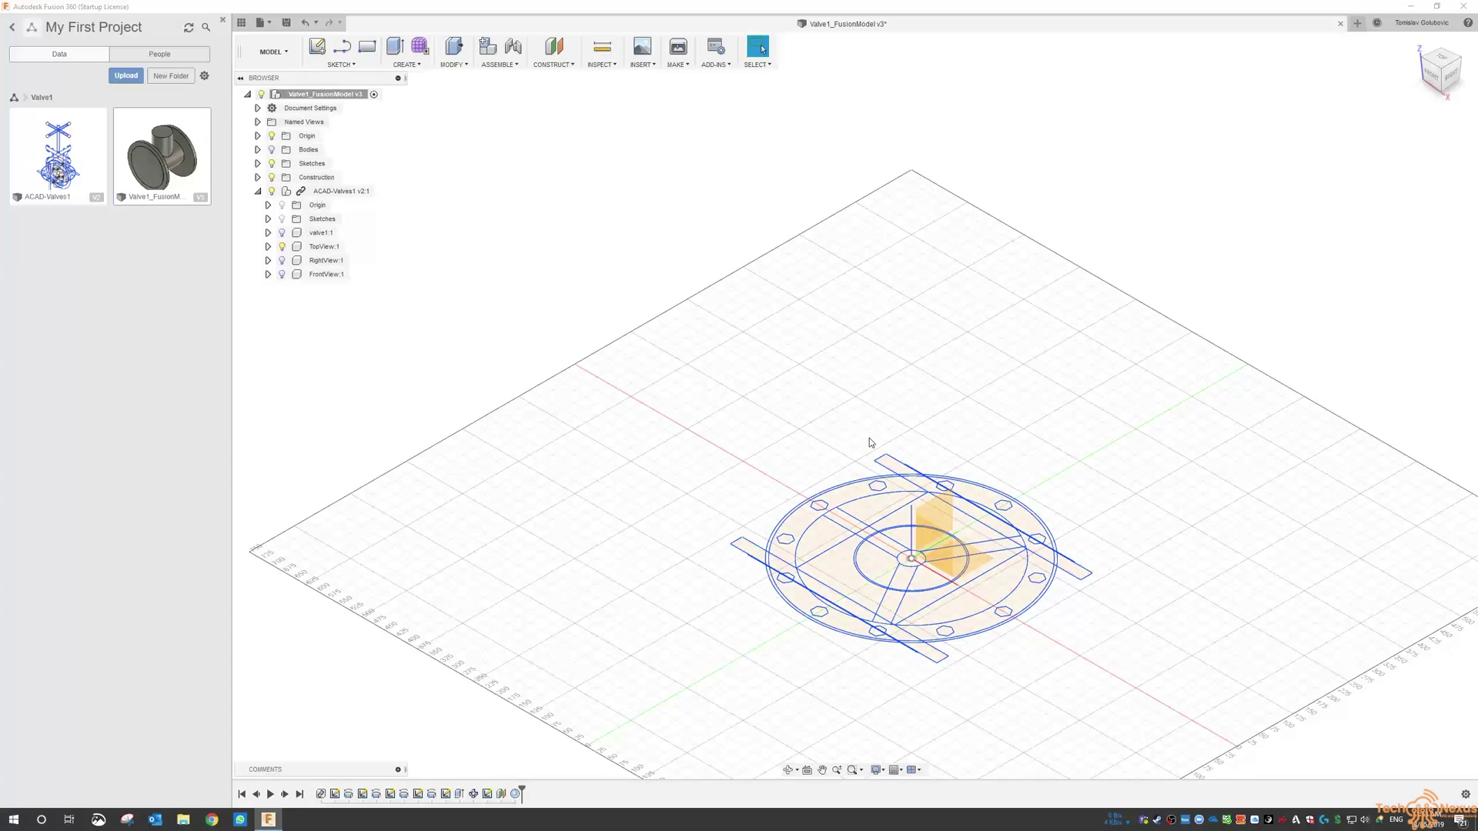
{"action": "left_click", "coordinate": [271, 149]}
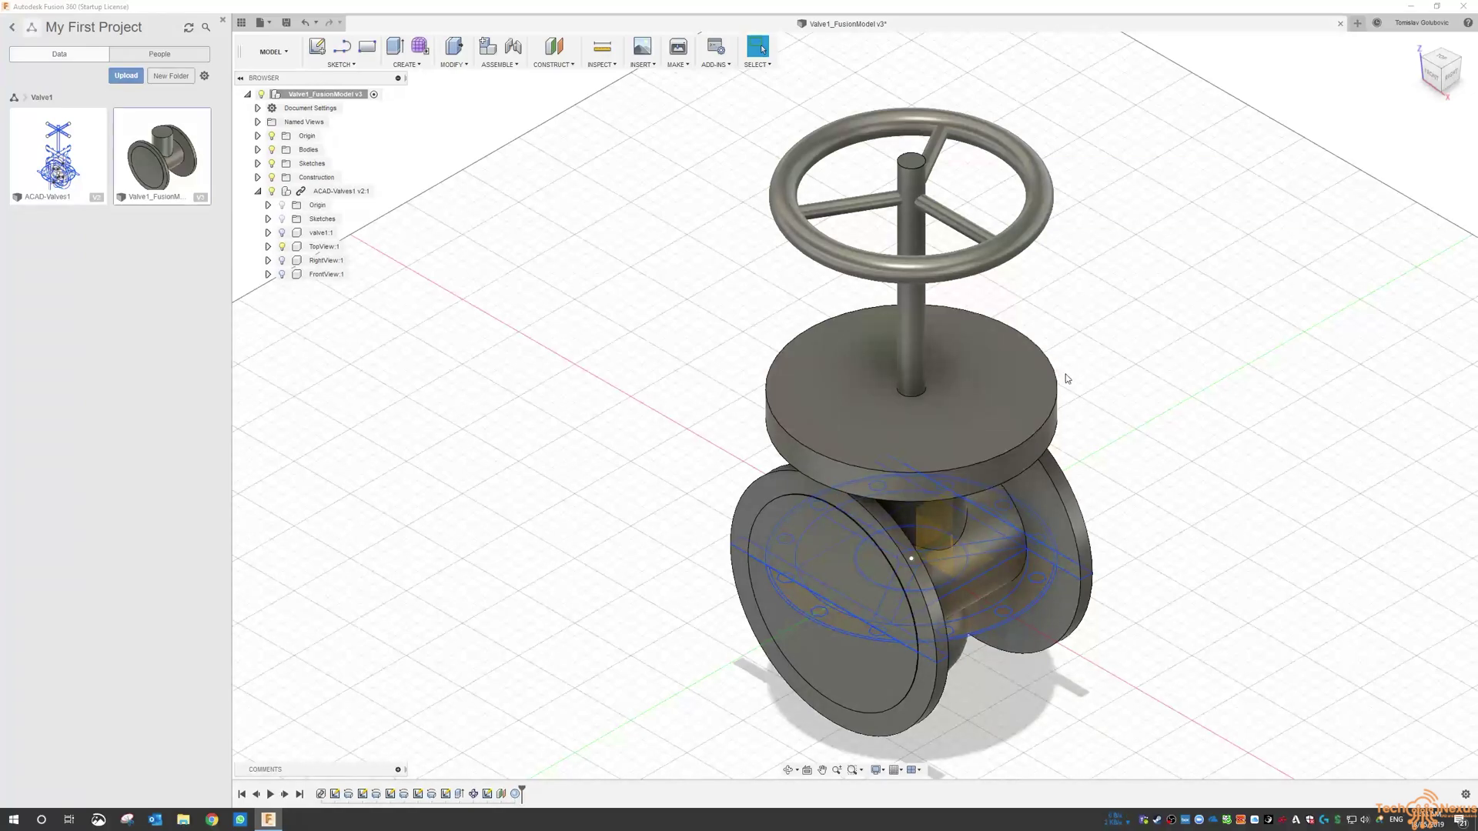
{"action": "middle_click_drag", "start_coordinate": [1020, 466], "coordinate": [998, 355], "text": "shift"}
{"action": "scroll", "coordinate": [984, 375], "scroll_direction": "down", "scroll_amount": 2}
{"action": "scroll", "coordinate": [983, 372], "scroll_direction": "up", "scroll_amount": 8}
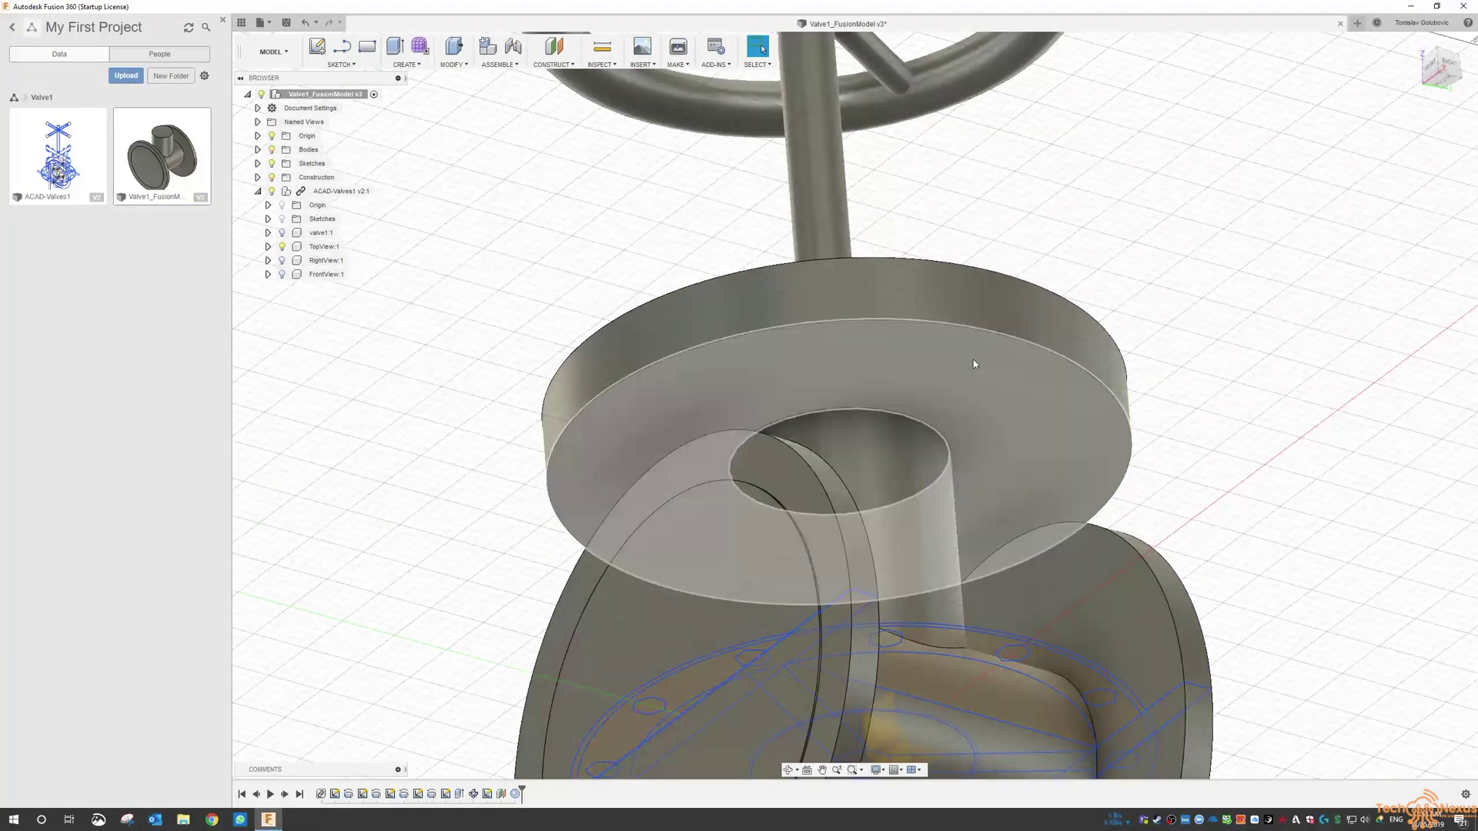
{"action": "scroll", "coordinate": [959, 364], "scroll_direction": "up", "scroll_amount": 3}
{"action": "scroll", "coordinate": [933, 396], "scroll_direction": "down", "scroll_amount": 3}
{"action": "scroll", "coordinate": [933, 399], "scroll_direction": "down", "scroll_amount": 5}
{"action": "middle_click_drag", "start_coordinate": [927, 348], "coordinate": [912, 420], "text": "shift"}
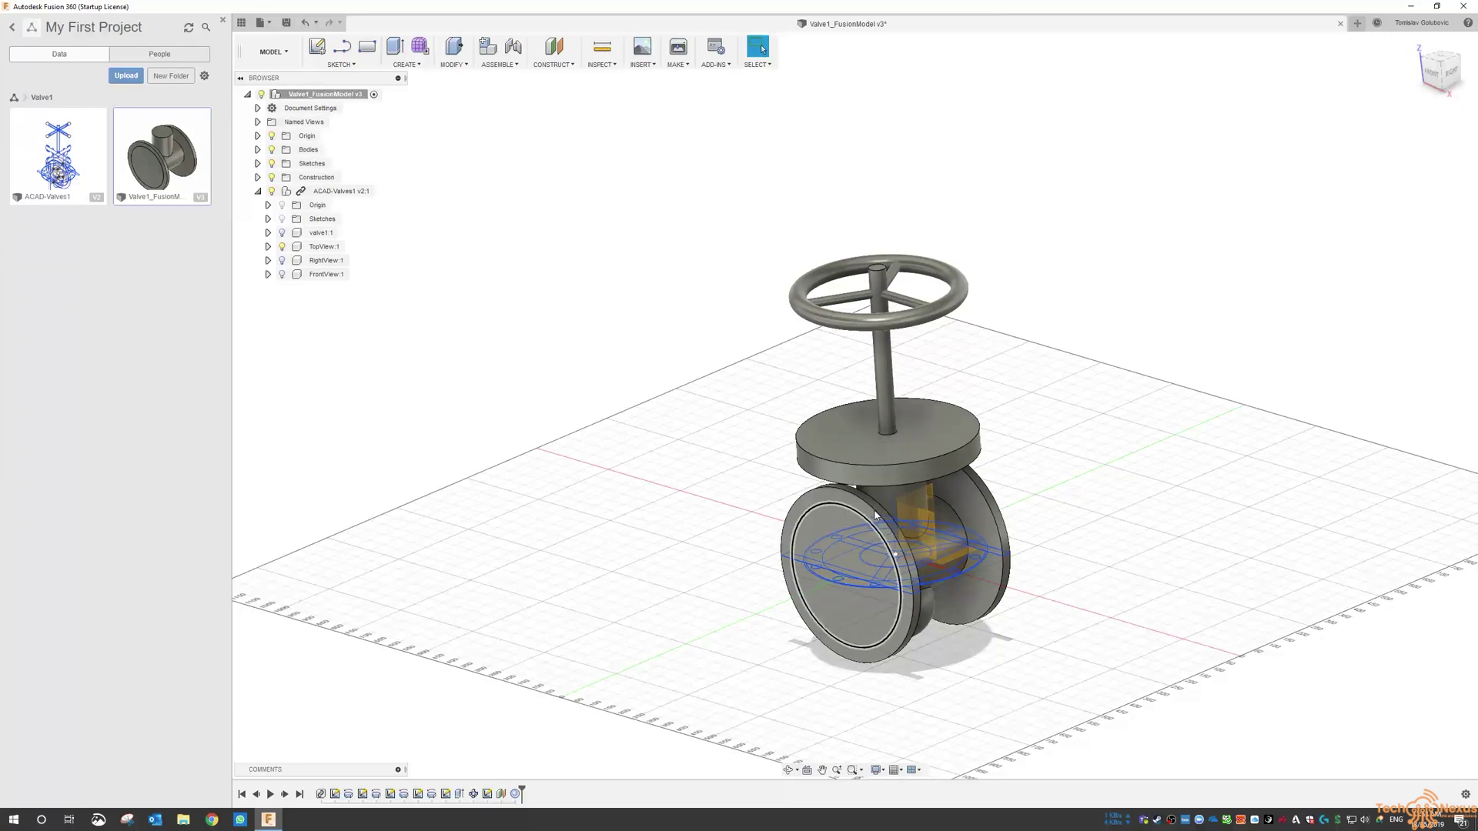
{"action": "middle_click_drag", "start_coordinate": [1078, 503], "coordinate": [1097, 506], "text": "shift"}
{"action": "left_click", "coordinate": [1446, 64]}
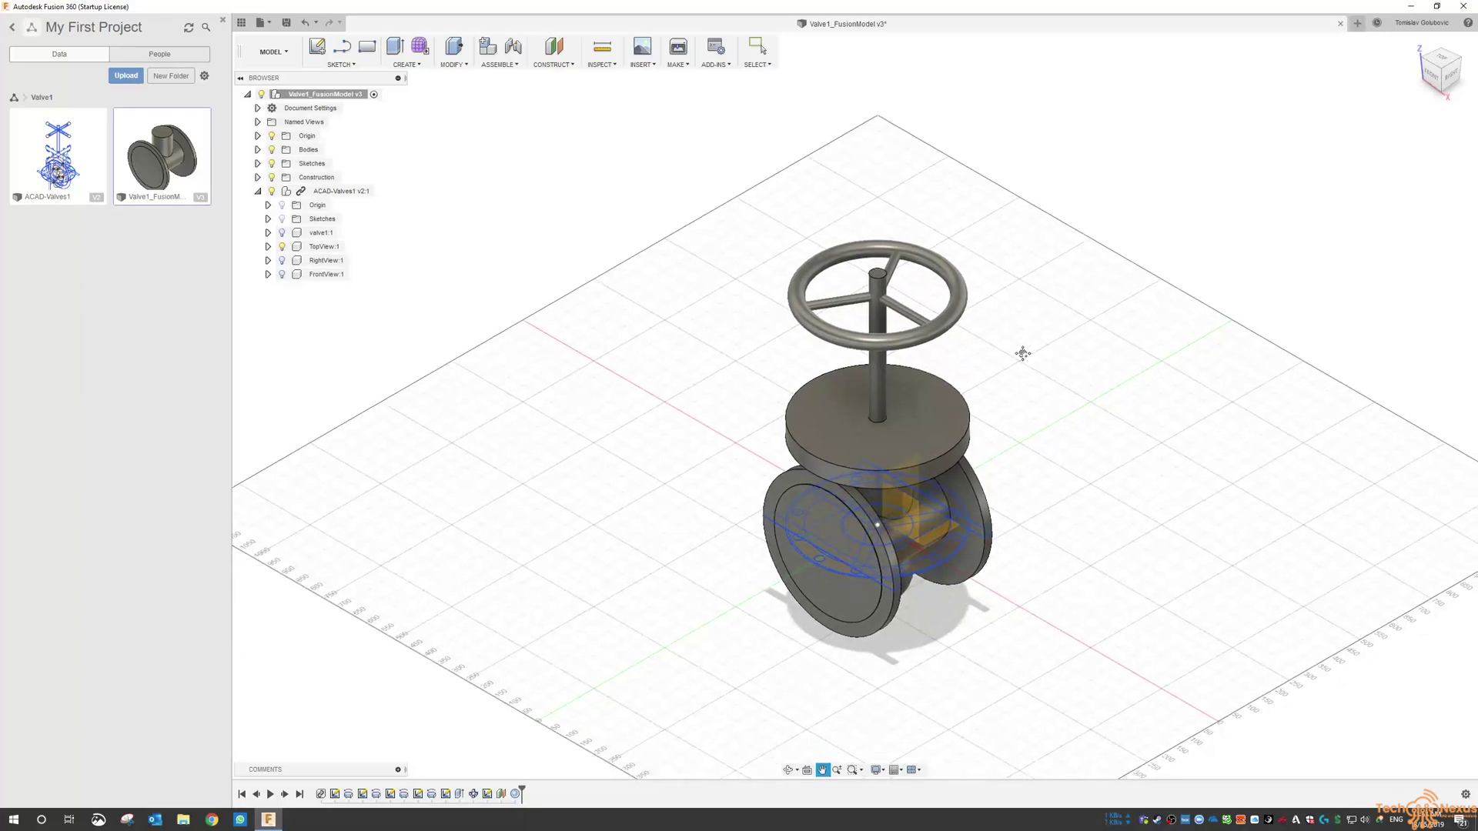